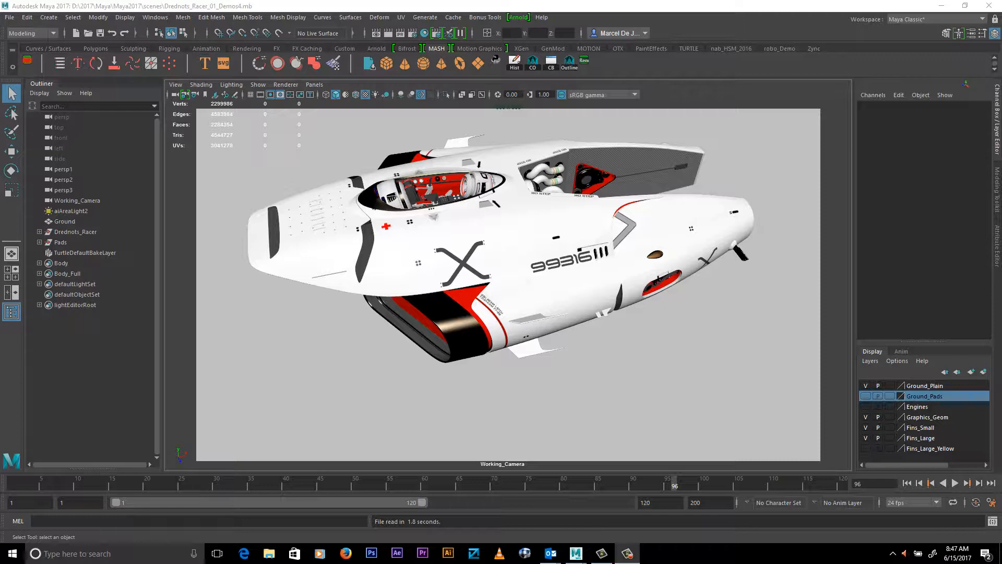
Step: Select the racer's top shell and render the scene from Working_Camera in the Arnold RenderView
left_click_drag(677, 216, 635, 251, "alt")
right_click_drag(635, 252, 665, 254, "alt")
middle_click_drag(665, 253, 661, 262, "alt")
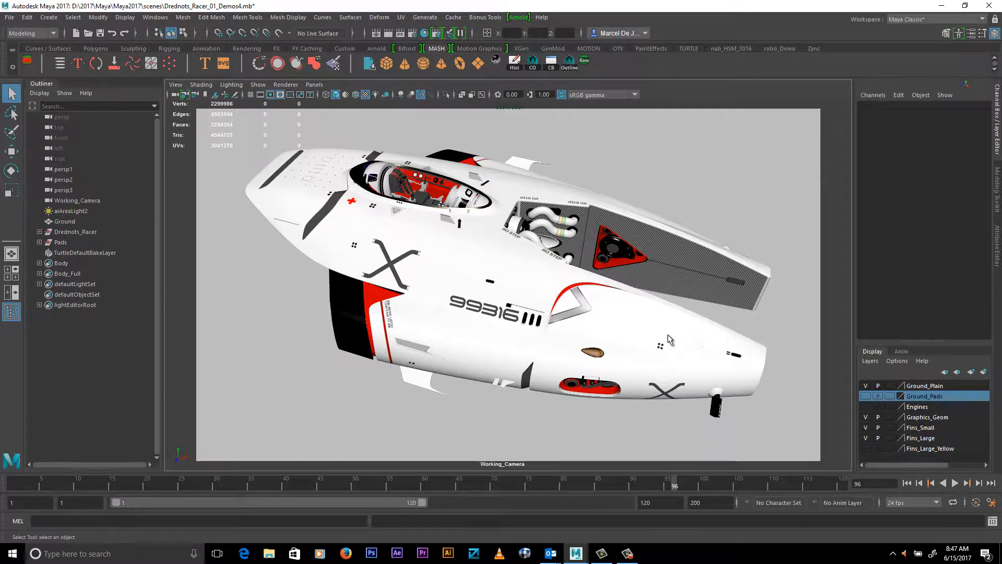
left_click_drag(621, 279, 621, 284, "alt")
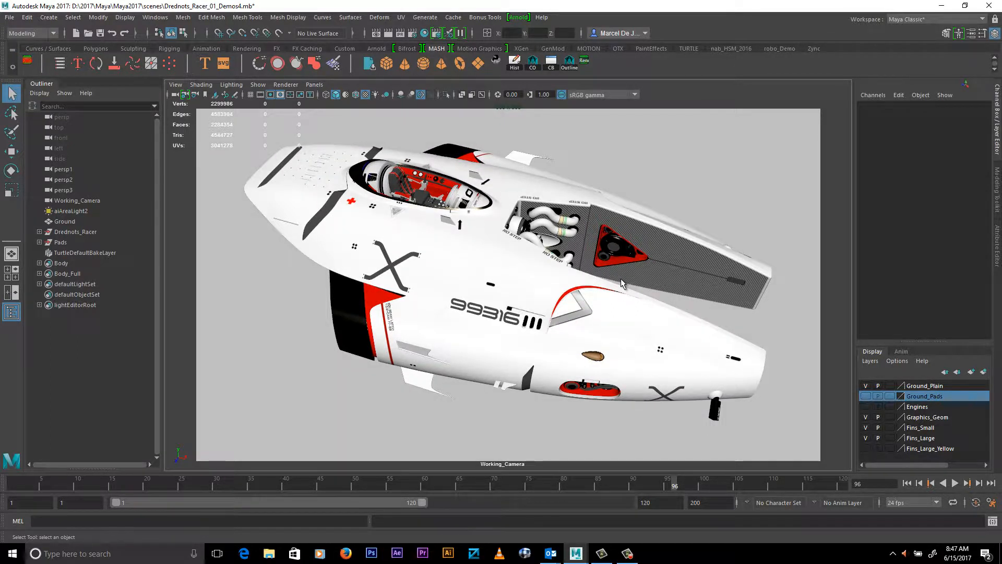
mouse_move(407, 294)
left_mouse_down("alt")
mouse_move(666, 303)
mouse_move(397, 290)
left_mouse_up("alt")
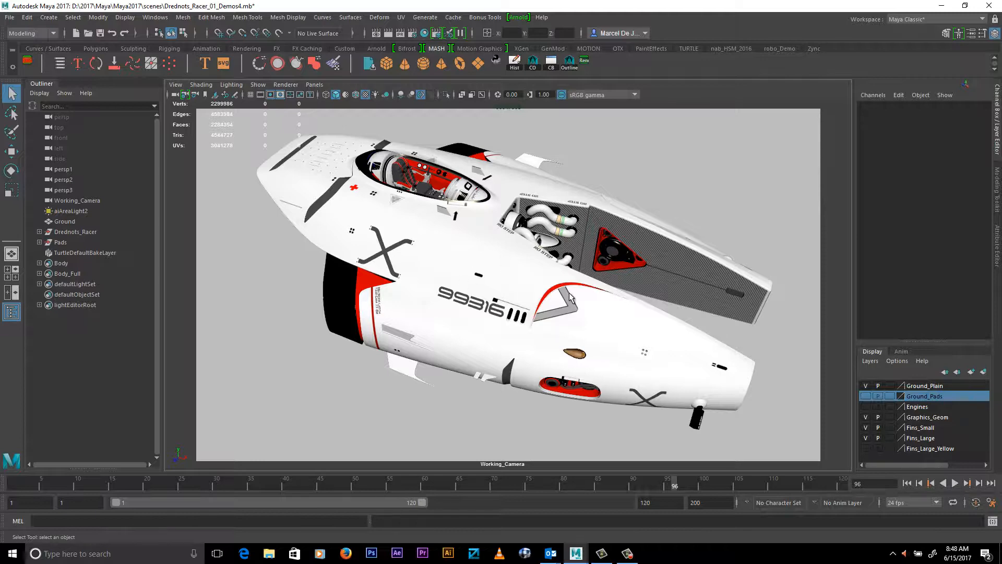
left_click_drag(570, 296, 628, 339, "alt")
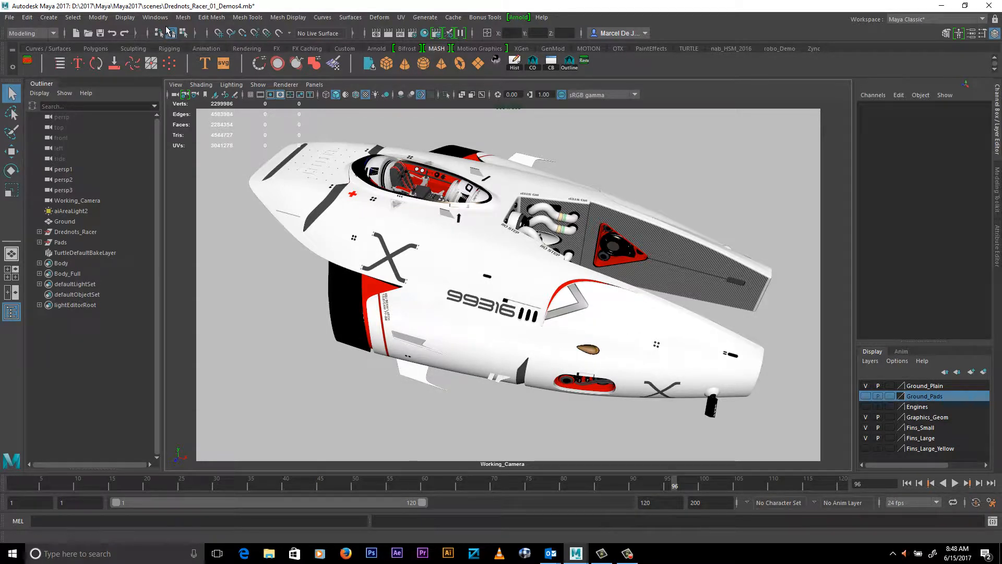
left_click(352, 226)
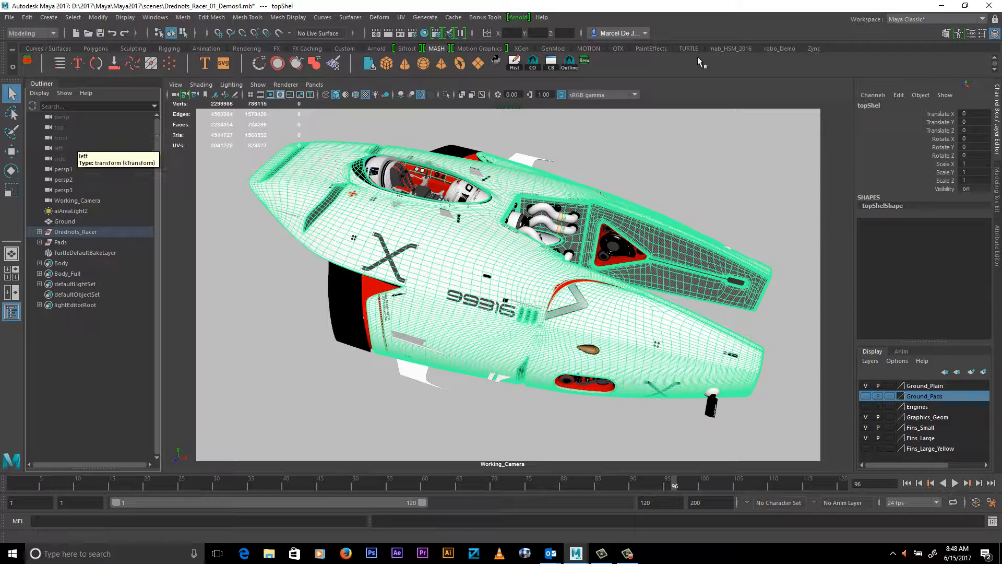
left_click(519, 17)
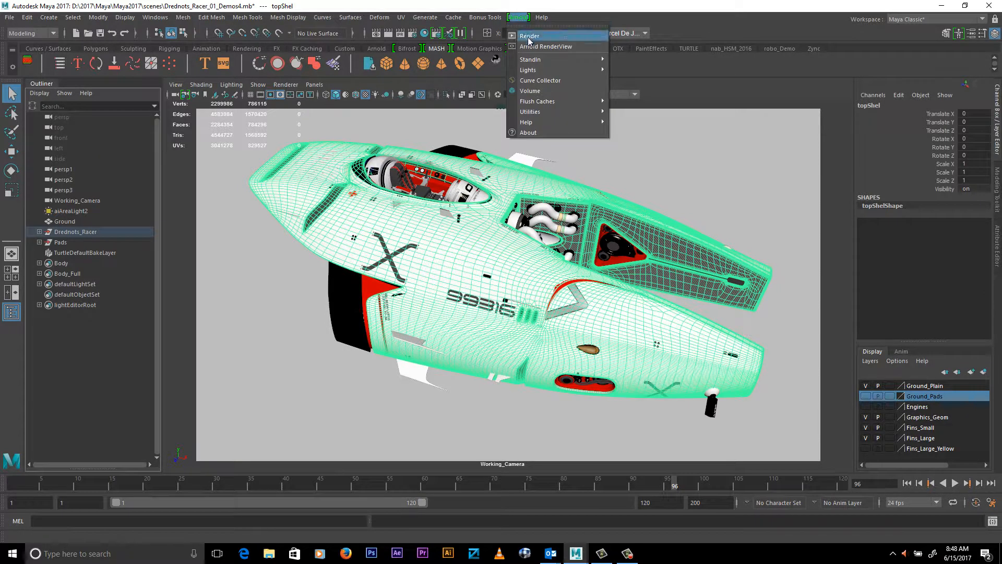
left_click(527, 39)
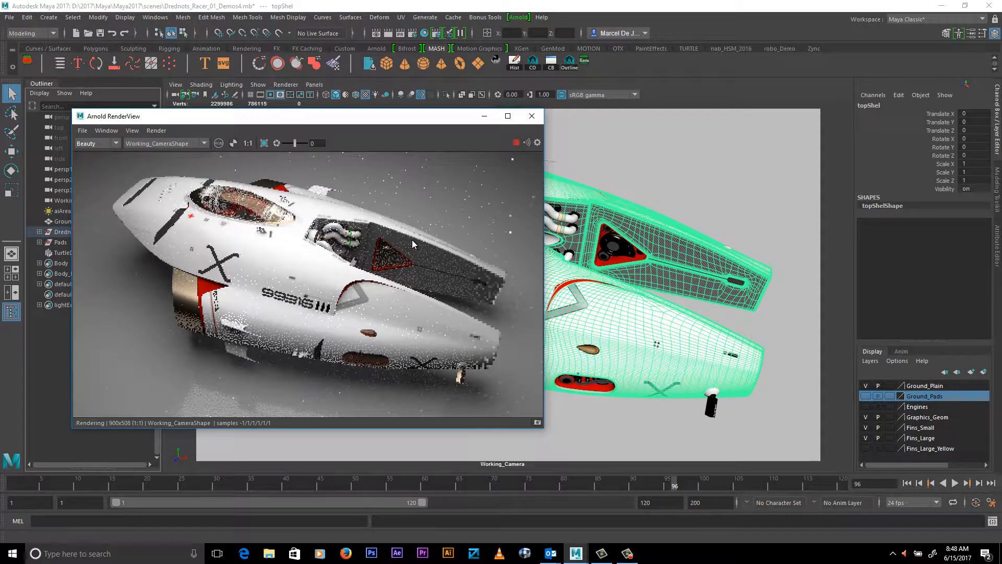
Step: Open the File Path Editor for the scene's texture files
left_click(155, 17)
mouse_move(209, 55)
left_click(307, 213)
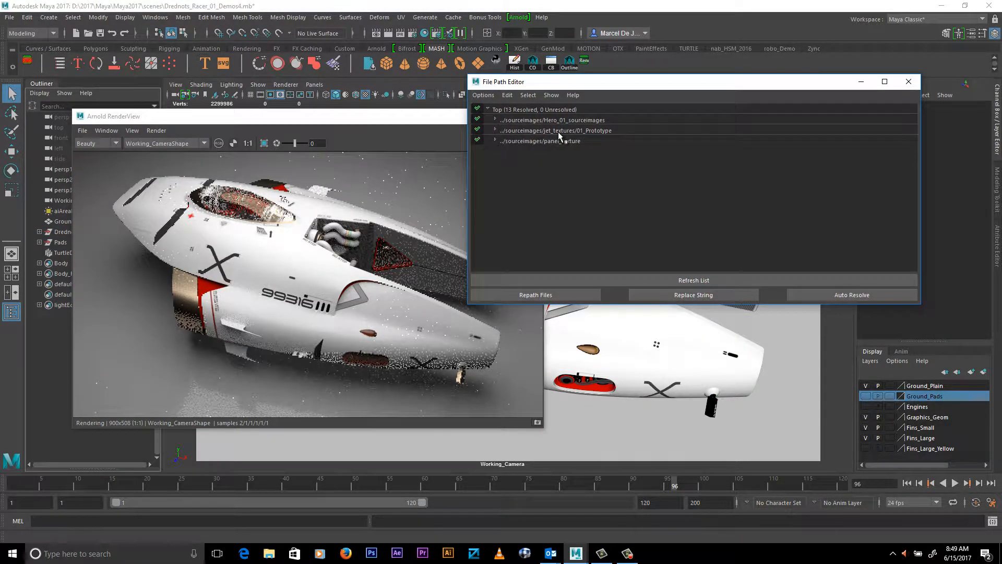
Step: Repath the jet_textures/01_Prototype textures to the 02_Racer_Red folder
left_click(558, 131)
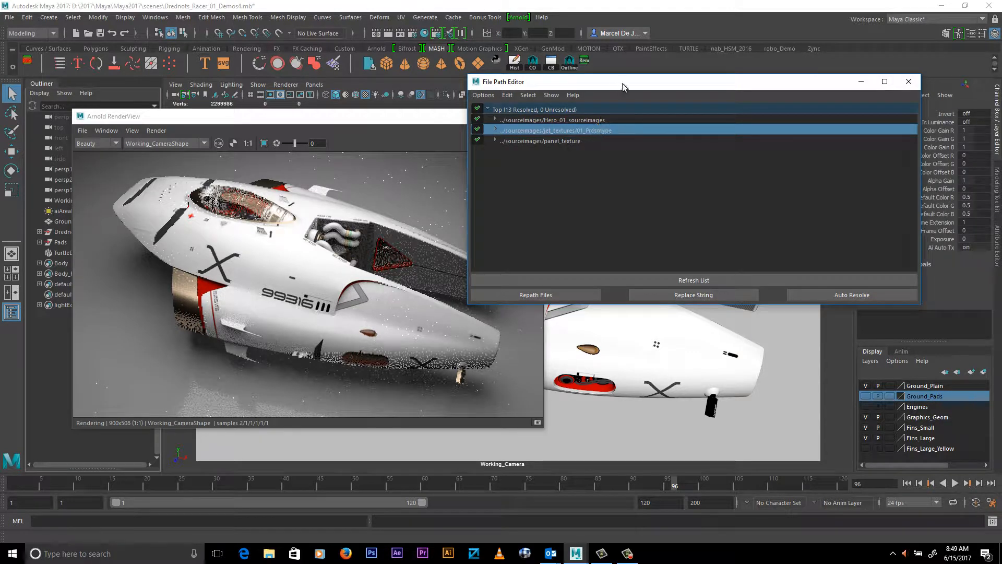
left_click_drag(678, 82, 737, 120)
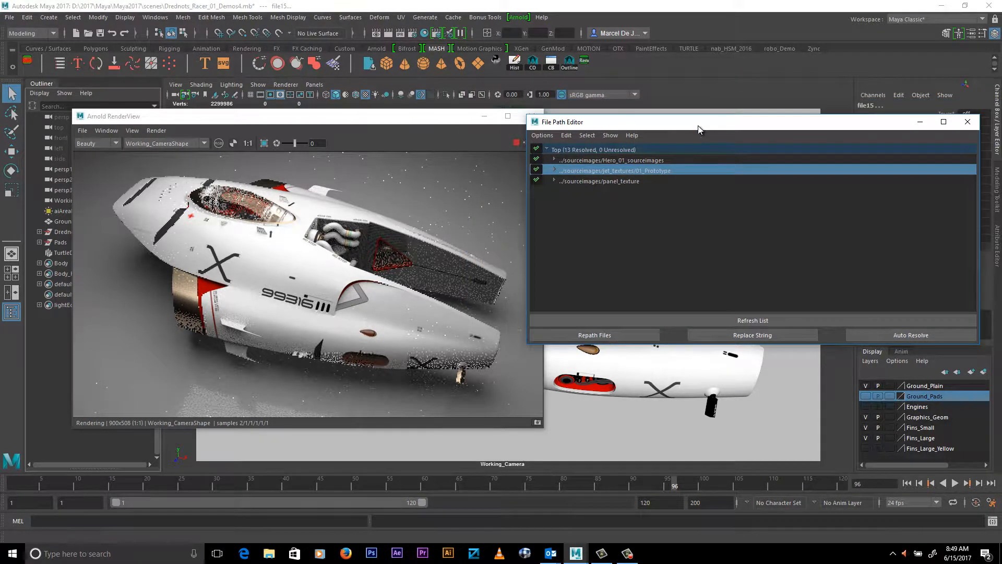
left_click(601, 335)
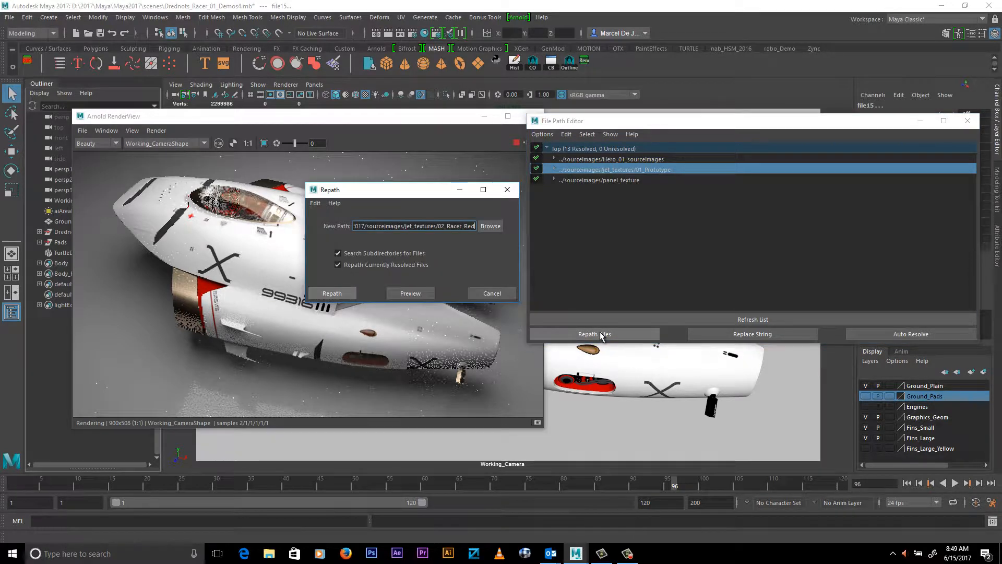
left_click(491, 226)
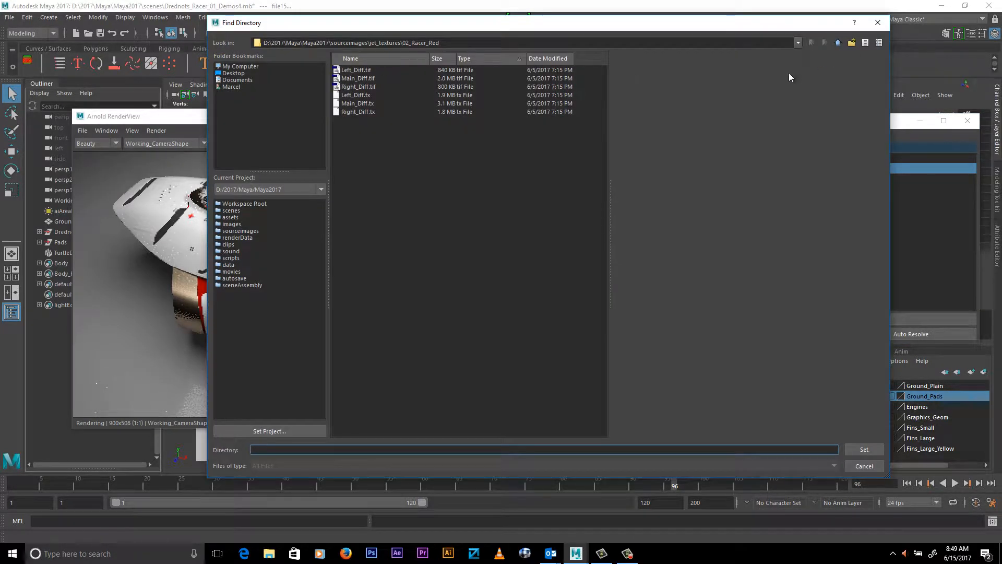
left_click(838, 43)
left_click_drag(790, 25, 756, 35)
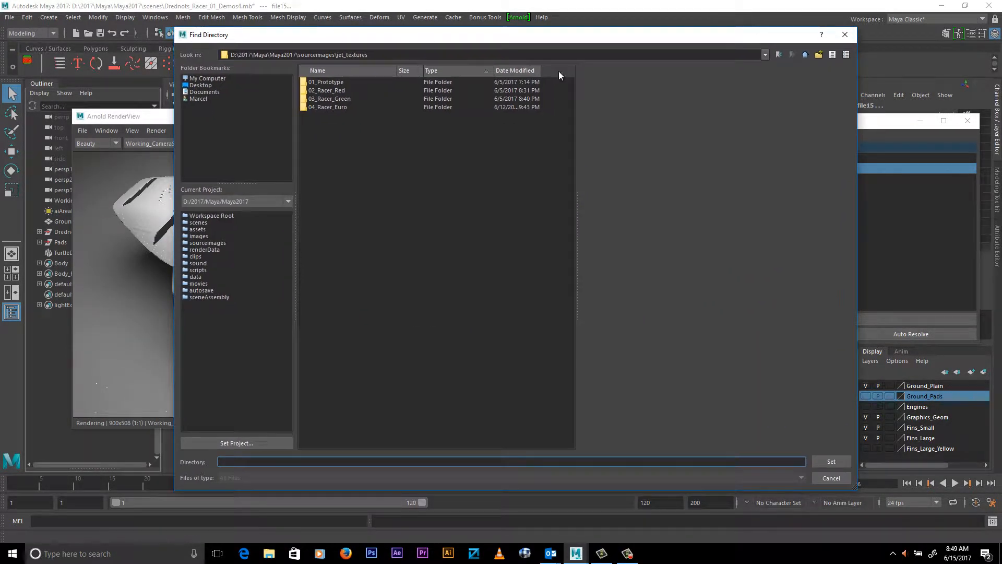
left_click(337, 91)
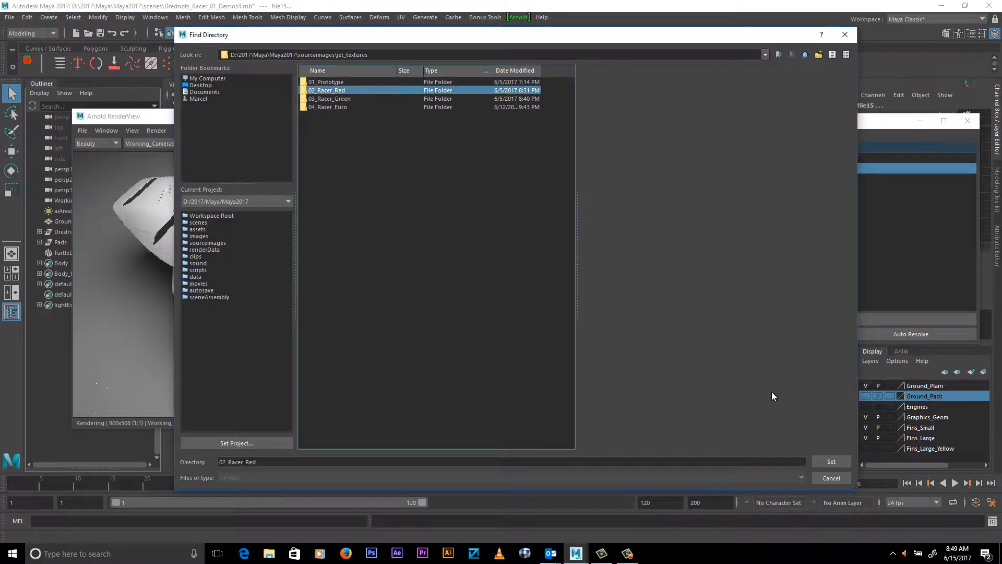
left_click(825, 463)
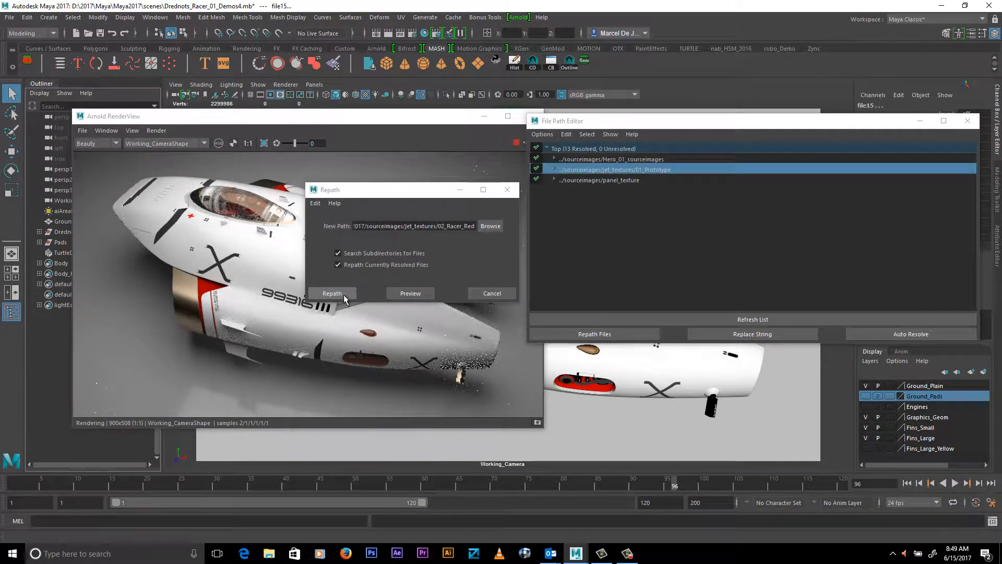
left_click(332, 293)
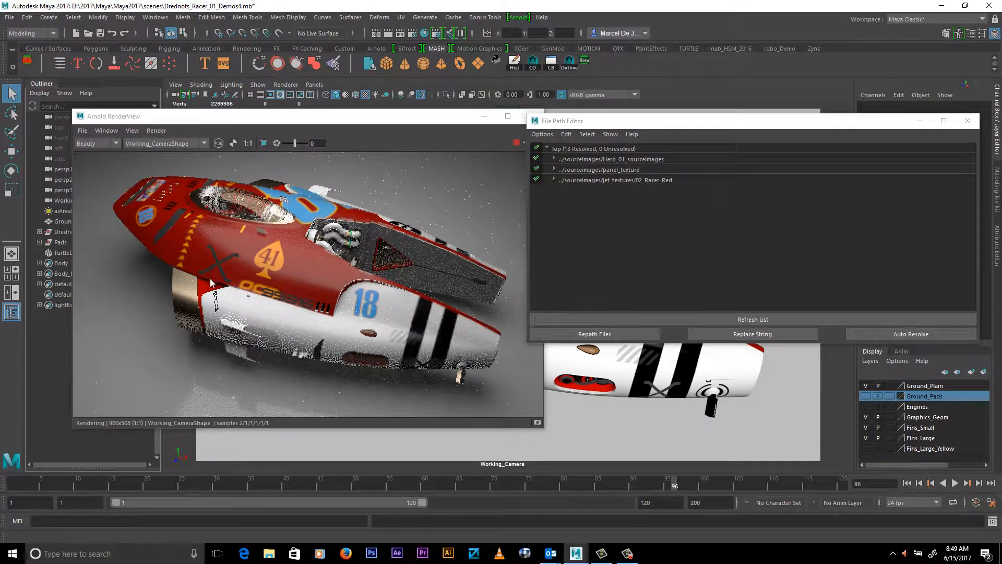
Step: Hide the Graphics_Geom display layer, keeping the File Path Editor clear of the render
left_click_drag(721, 120, 599, 40)
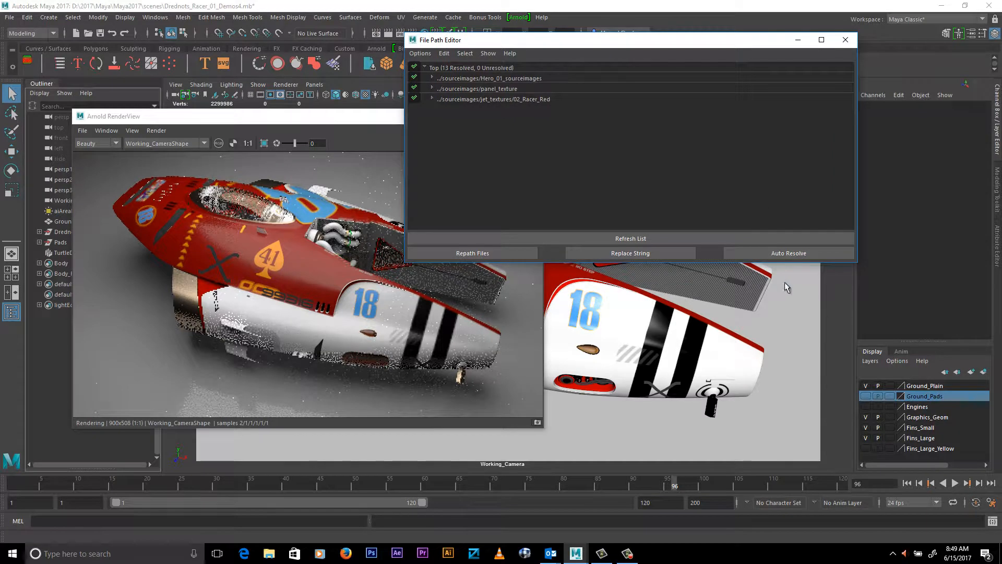
left_click(866, 417)
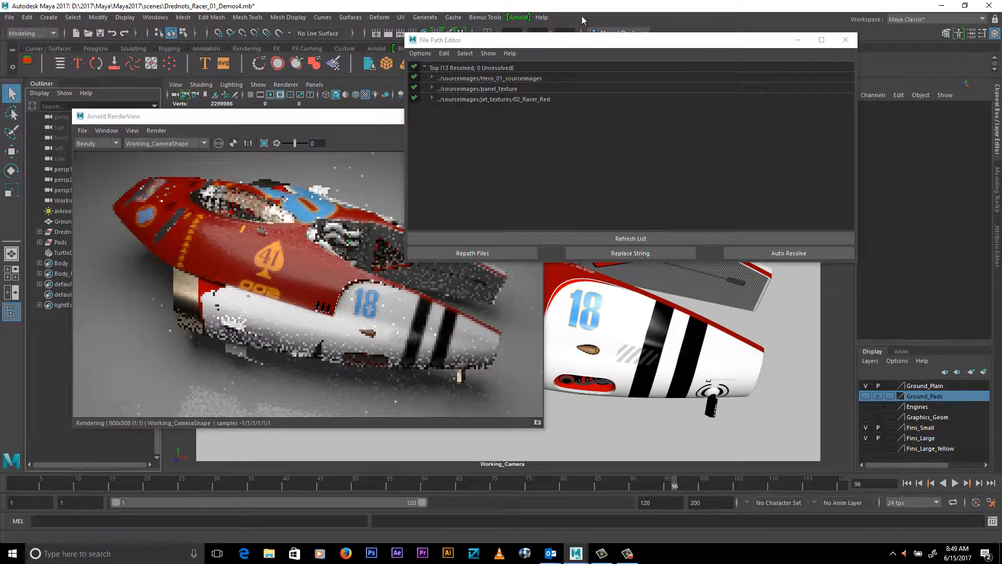
left_click_drag(635, 43, 675, 49)
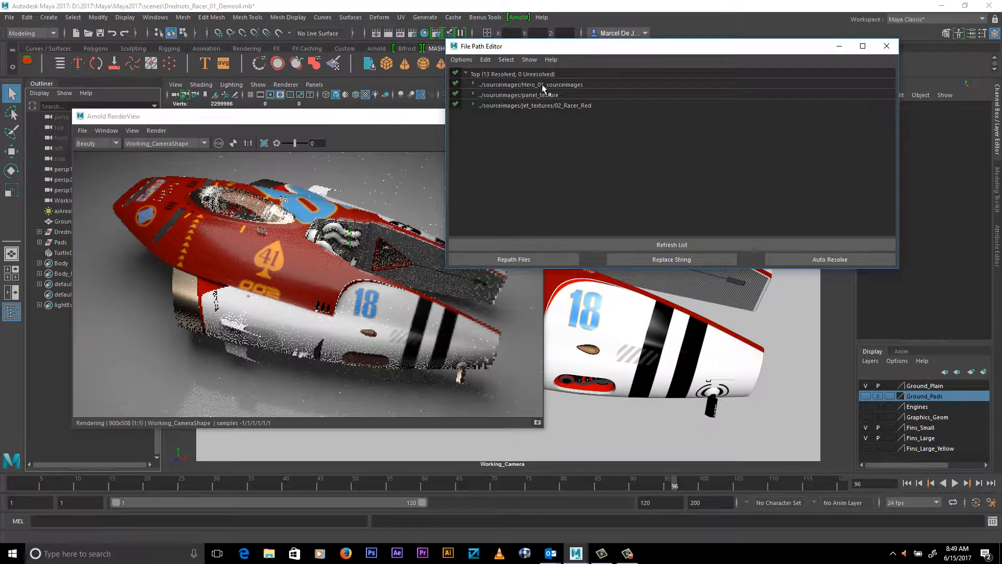
Step: Repath the jet_textures/02_Racer_Red textures to the 03_Racer_Green folder
left_click(571, 105)
left_click(519, 260)
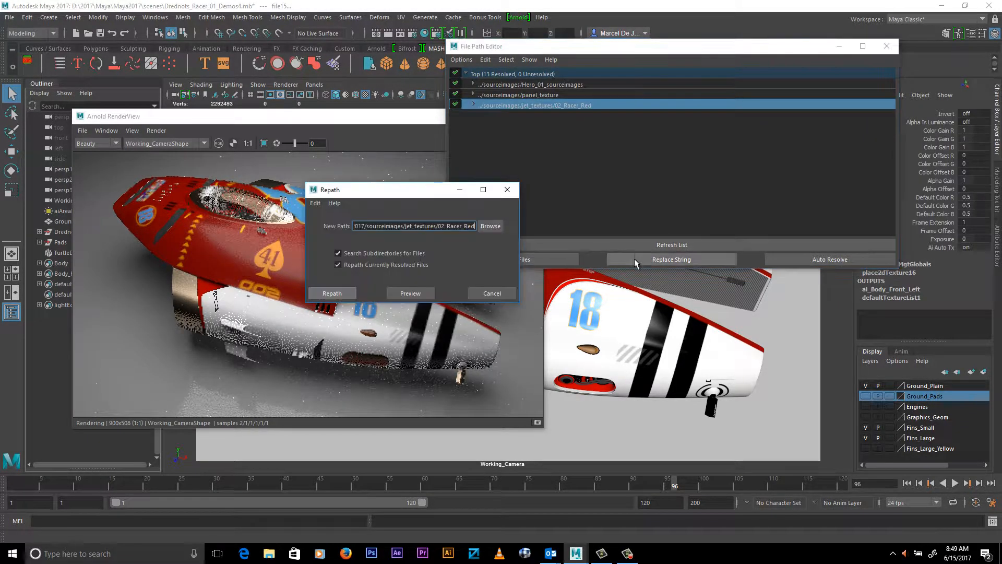
left_click(499, 224)
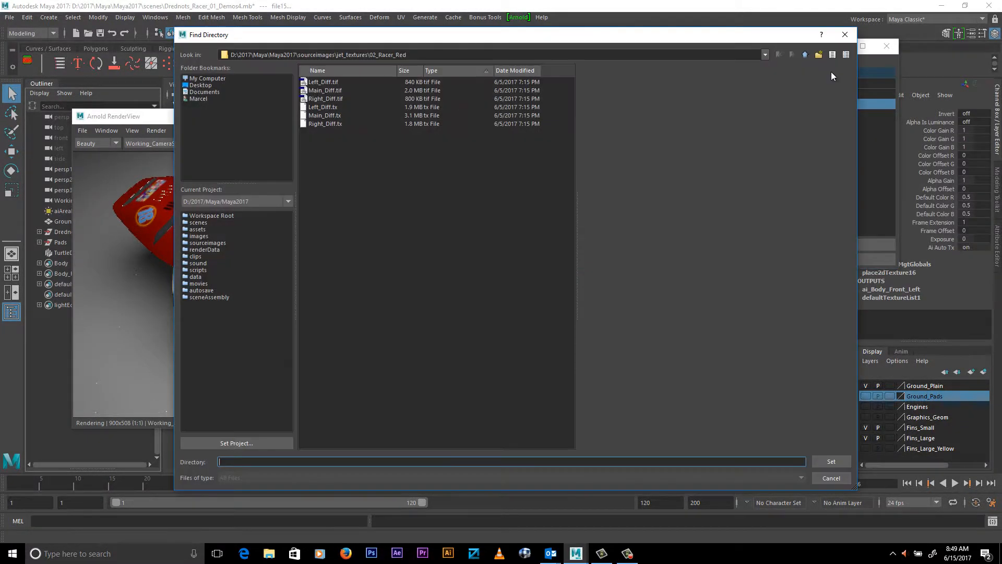
left_click(805, 54)
left_click(338, 99)
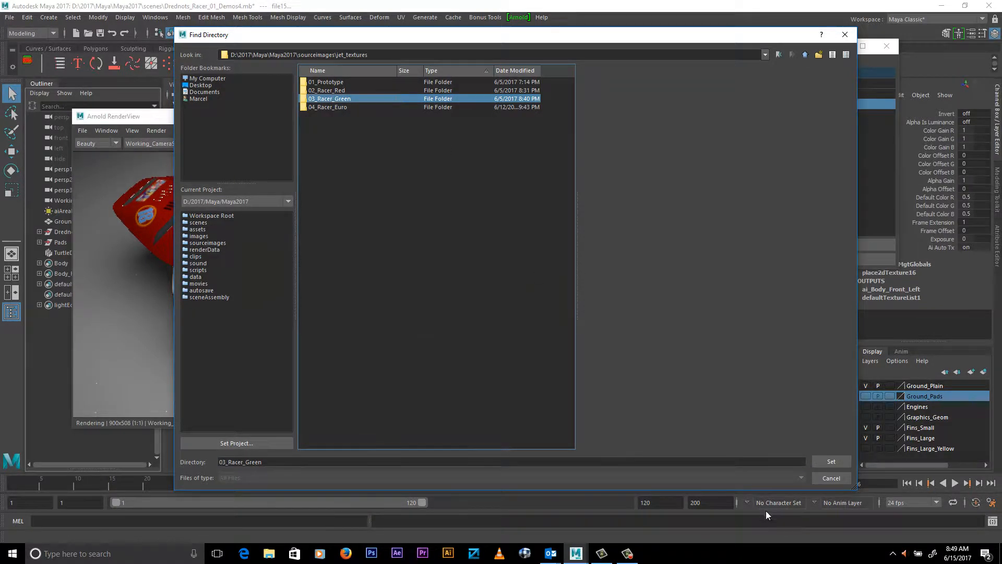
left_click(831, 462)
left_click(332, 293)
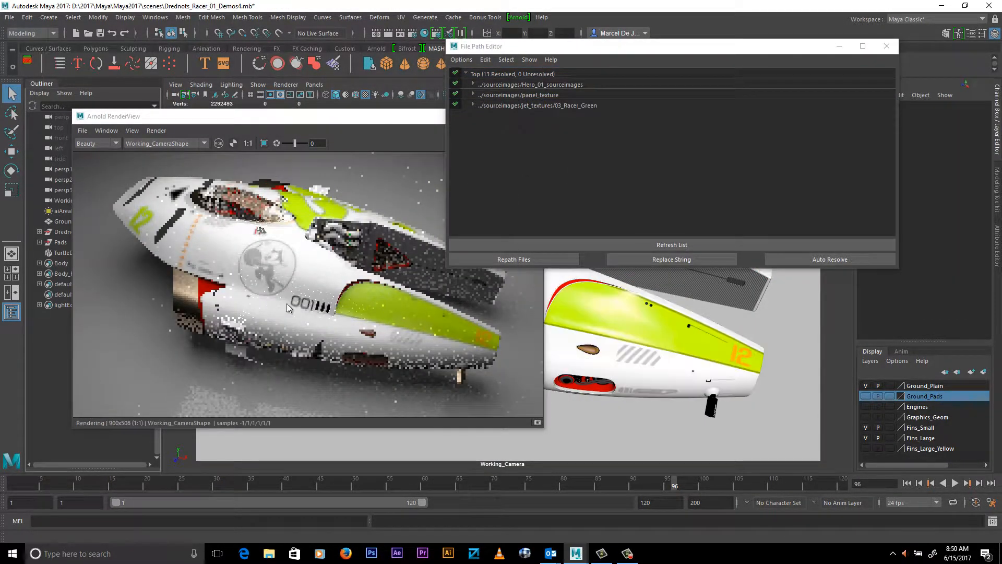
Step: Inspect the green livery in the render, and repath the jet_textures/03_Racer_Green textures to the 04_Racer_Euro folder
left_click(292, 305)
left_click_drag(380, 320, 456, 297, "alt")
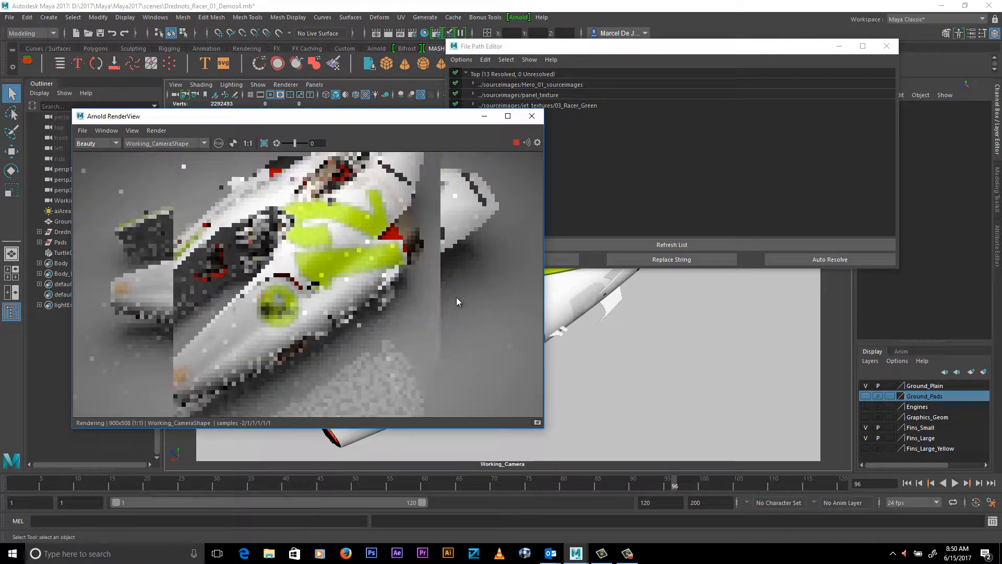
scroll(455, 292, "up", 5)
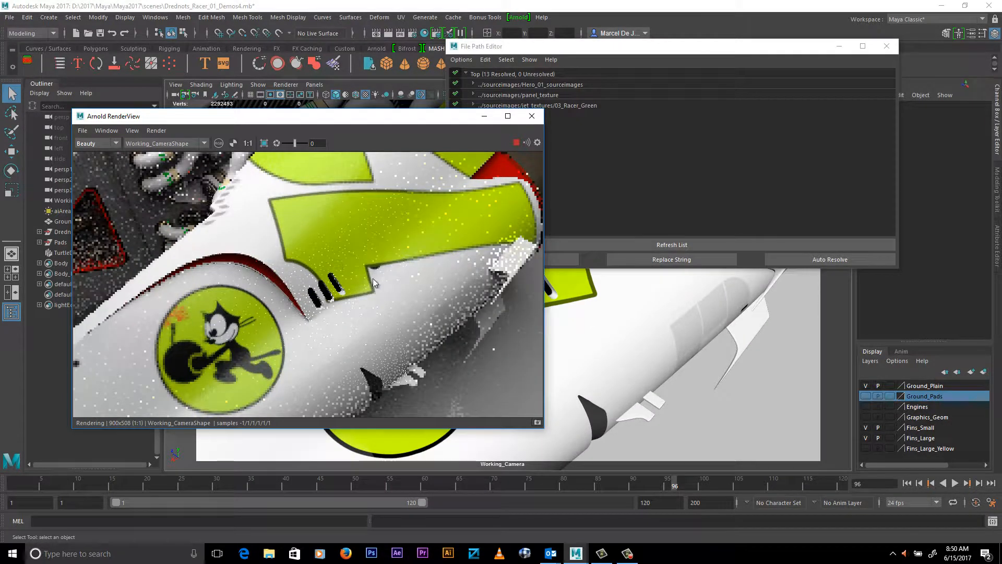
left_click(648, 48)
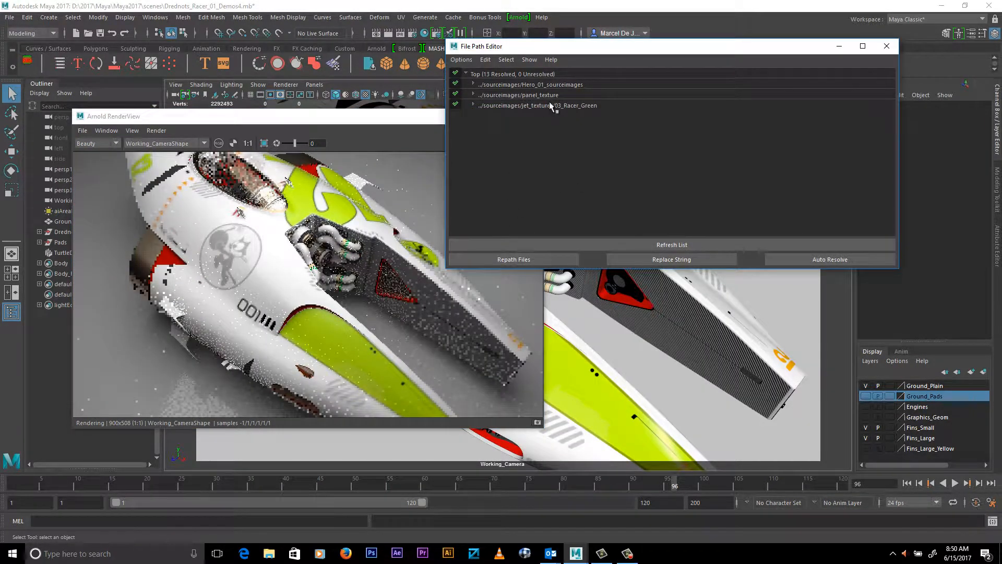
left_click(554, 105)
left_click(531, 253)
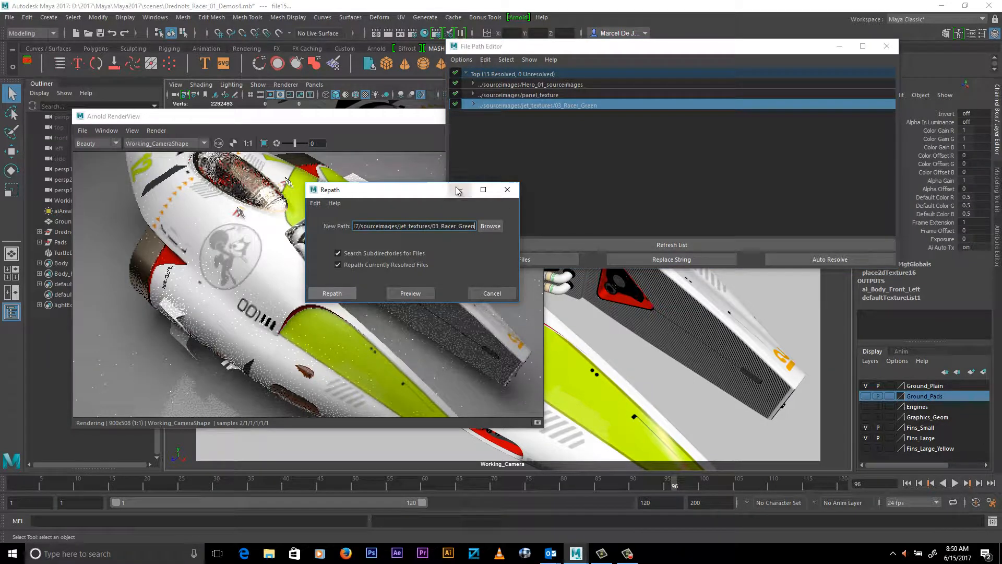
left_click(491, 227)
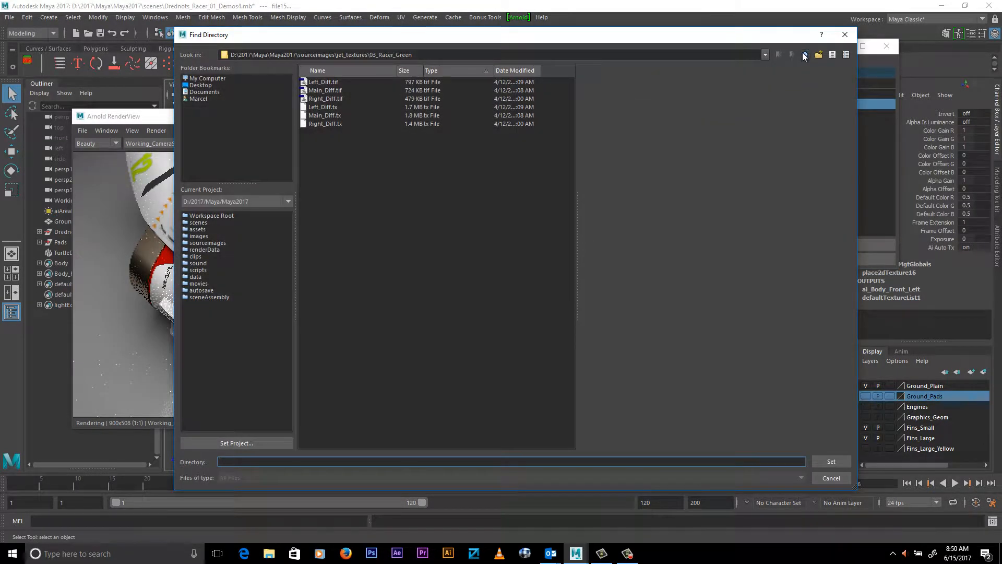
left_click(805, 55)
left_click(342, 107)
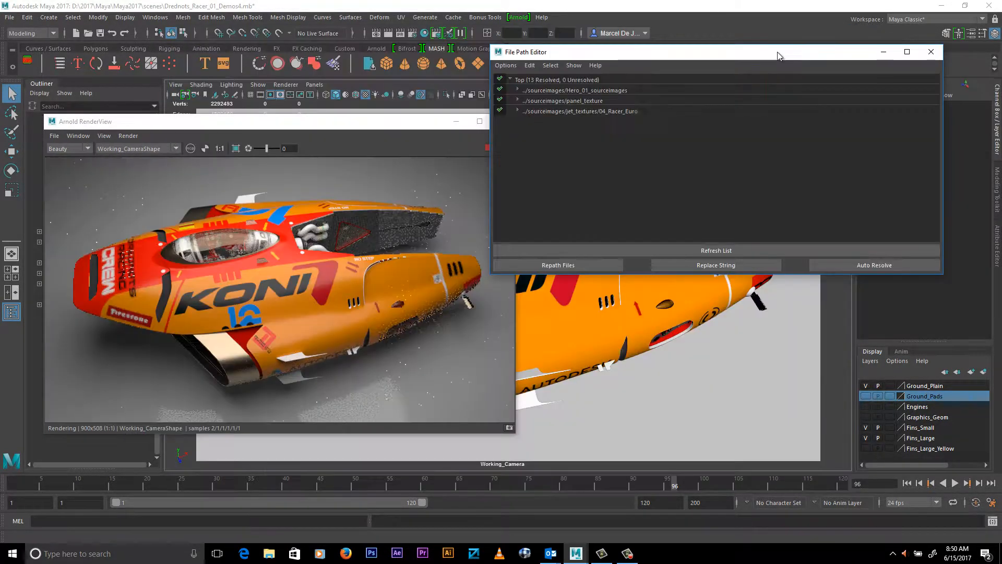
left_click_drag(770, 60, 786, 62)
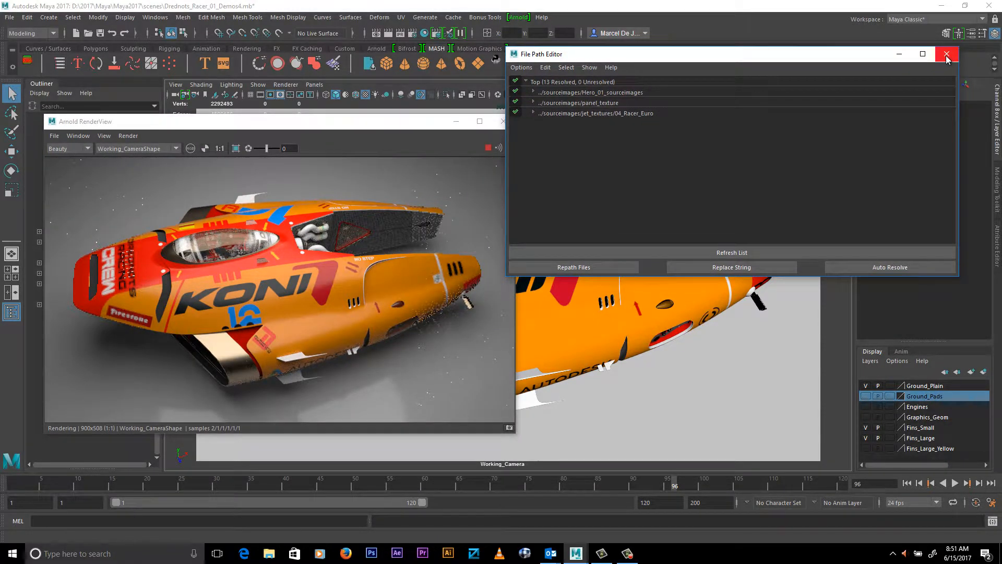
Step: Examine the texture file names inside the 04_Racer_Euro folder through Repath Files, and close the dialogs without repathing
left_click(917, 112)
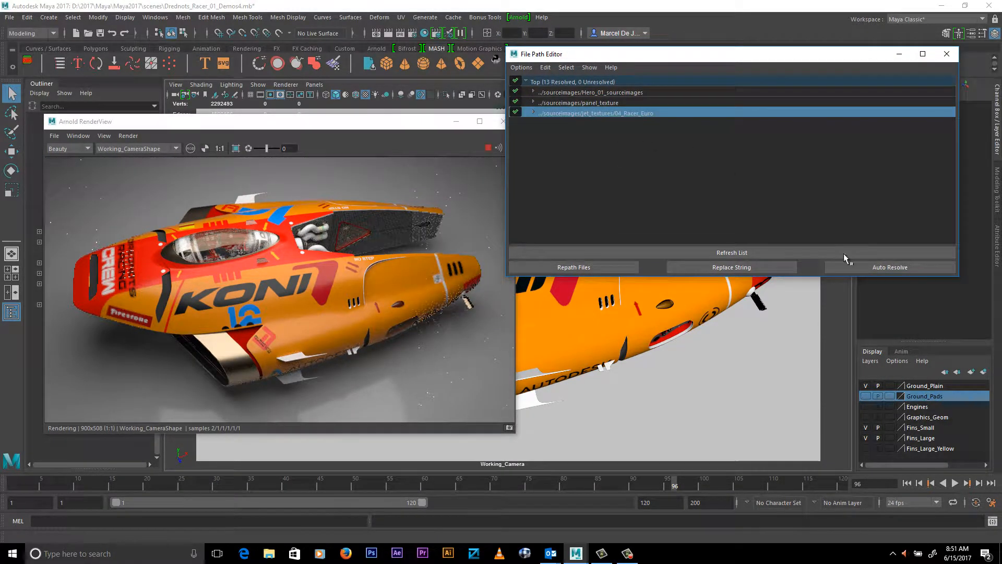
left_click(612, 261)
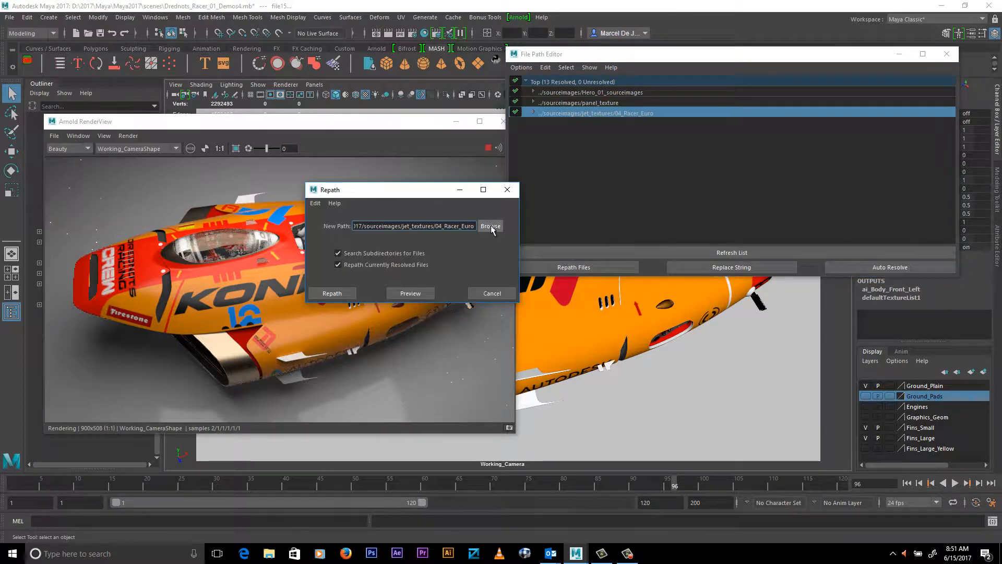
left_click(491, 226)
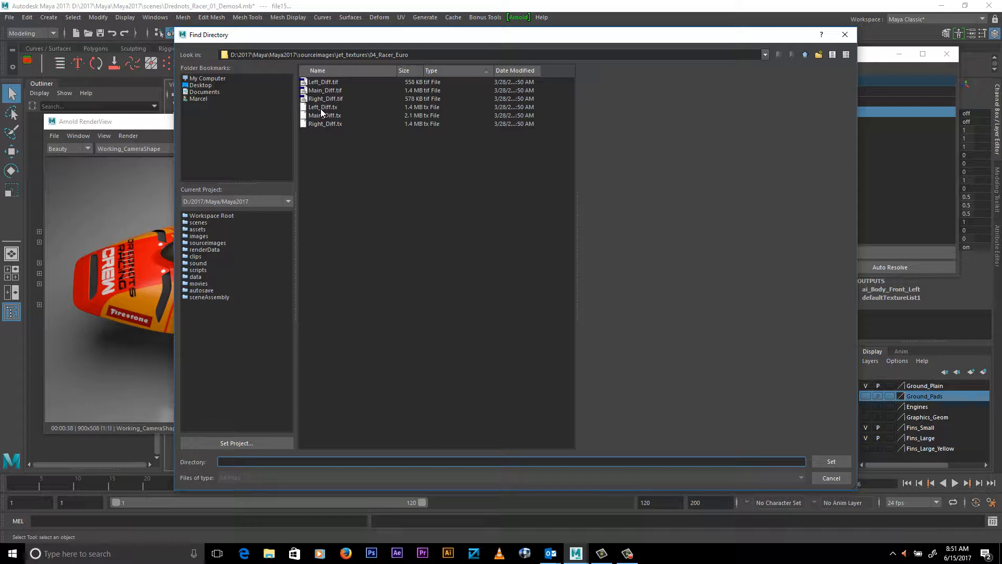
left_click(846, 36)
left_click_drag(803, 54, 816, 54)
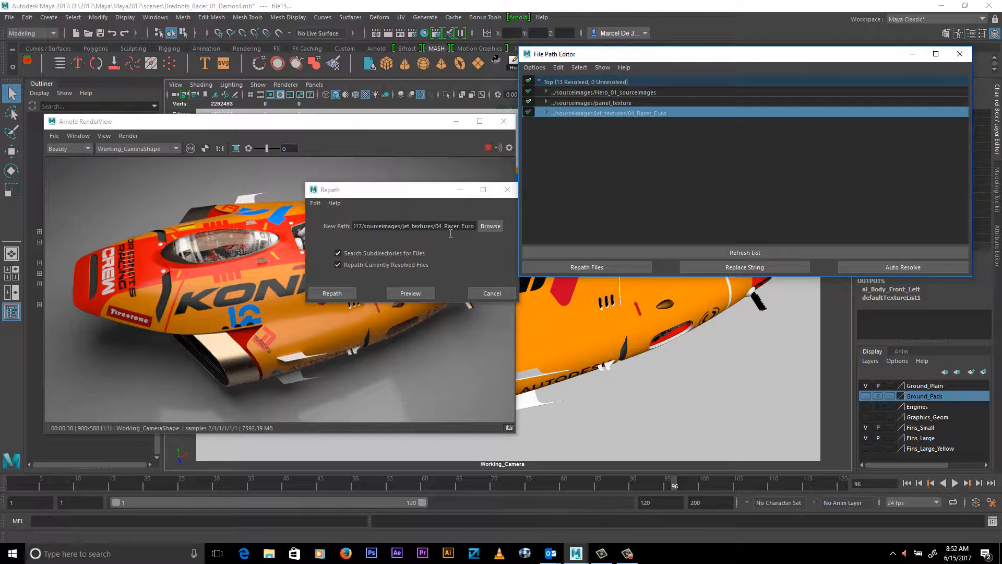
left_click_drag(410, 196, 465, 193)
left_click(561, 190)
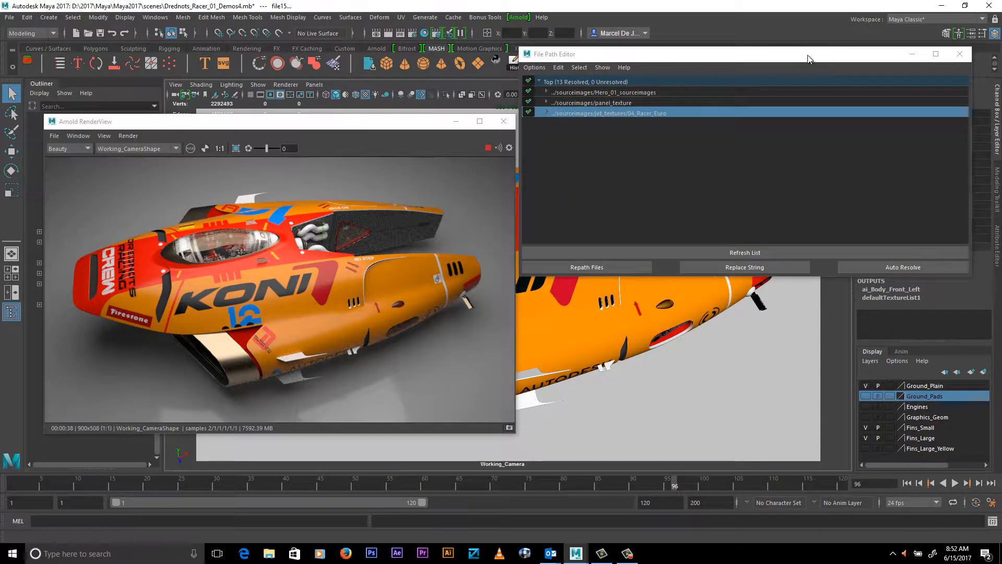
Step: Move the floating windows clear of the viewport and open Arnold's Tx Manager
left_click_drag(807, 54, 816, 68)
left_click_drag(639, 72, 635, 90)
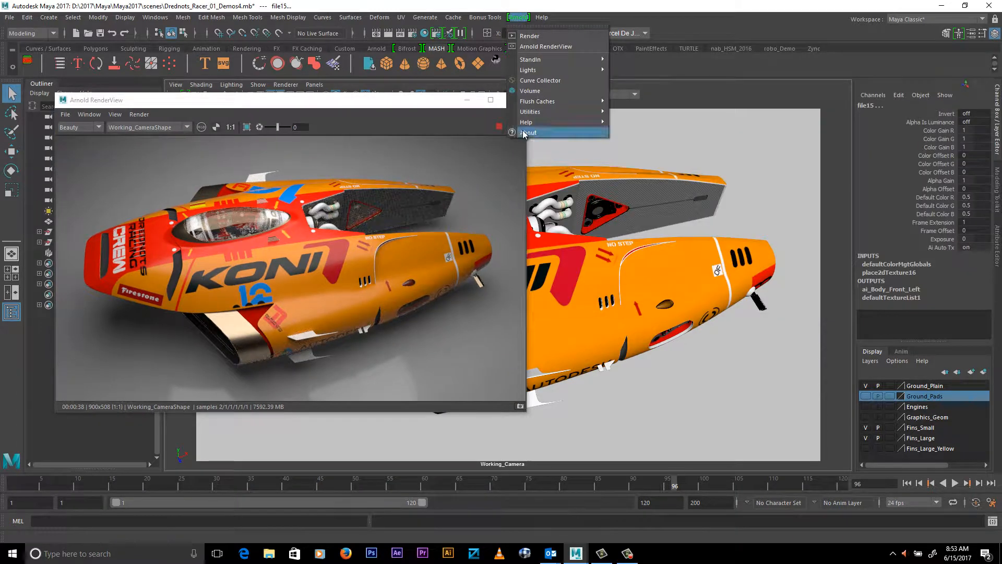
mouse_move(600, 111)
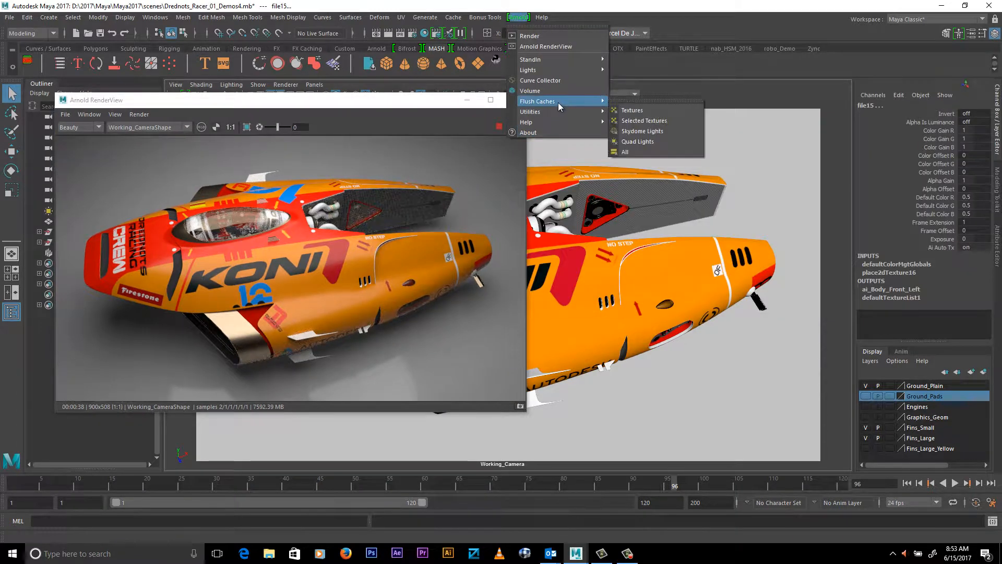
left_click(672, 142)
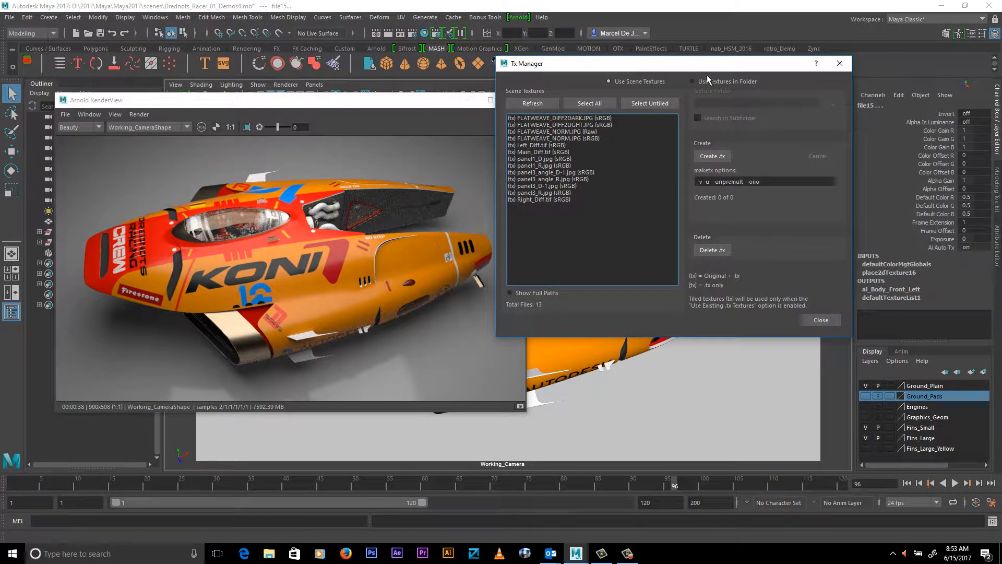
Step: Set Tx Manager to use textures from the jet_textures/01_Prototype folder with subfolder searching enabled, and close it without creating TX files
left_click(705, 81)
left_click(767, 105)
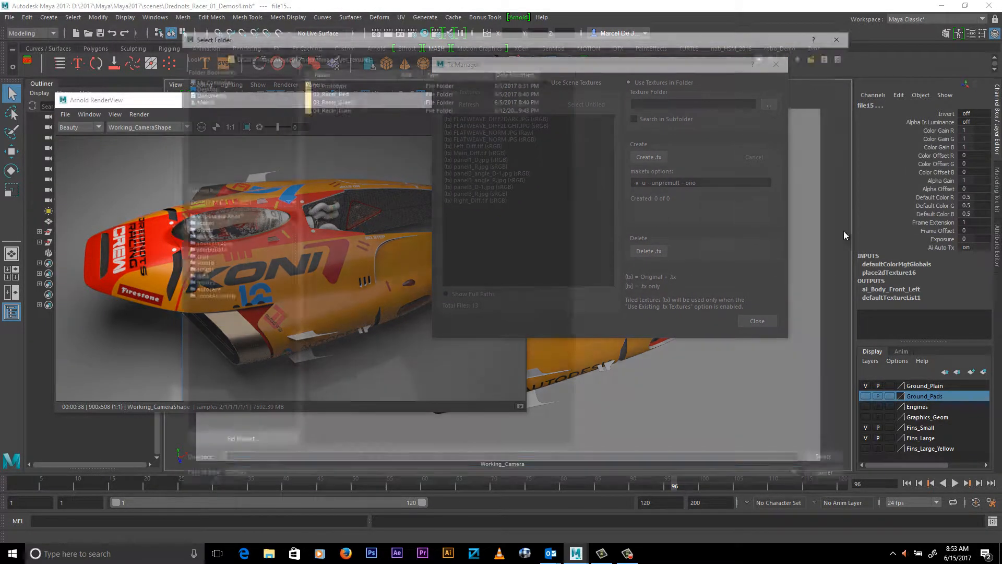
left_click(336, 83)
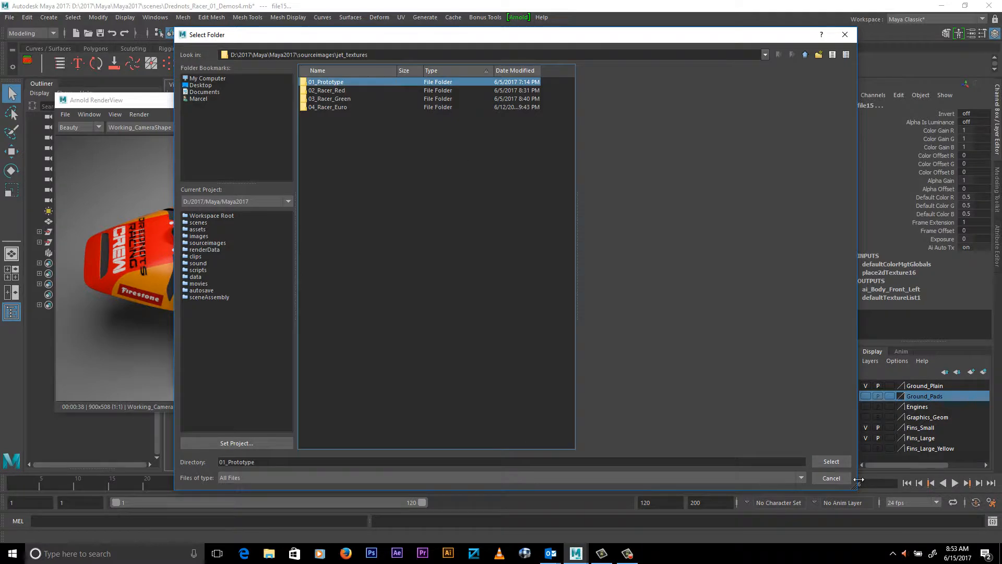
left_click(830, 461)
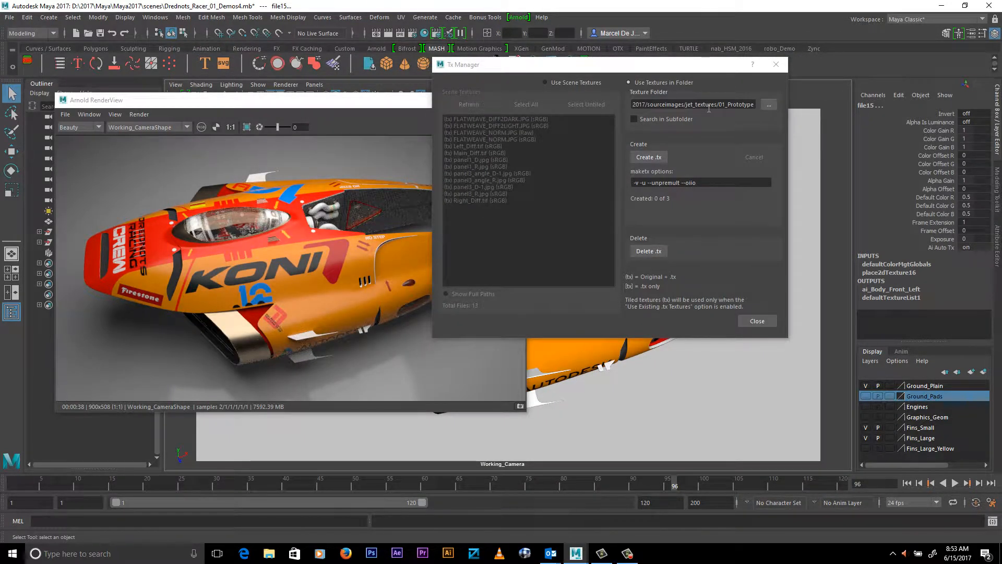
left_click(671, 120)
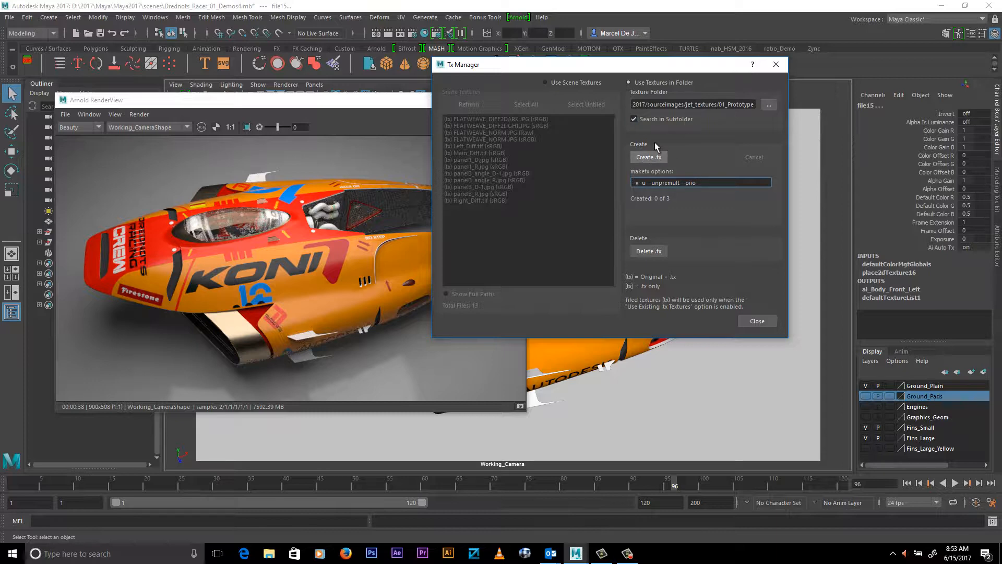
left_click_drag(708, 71, 720, 61)
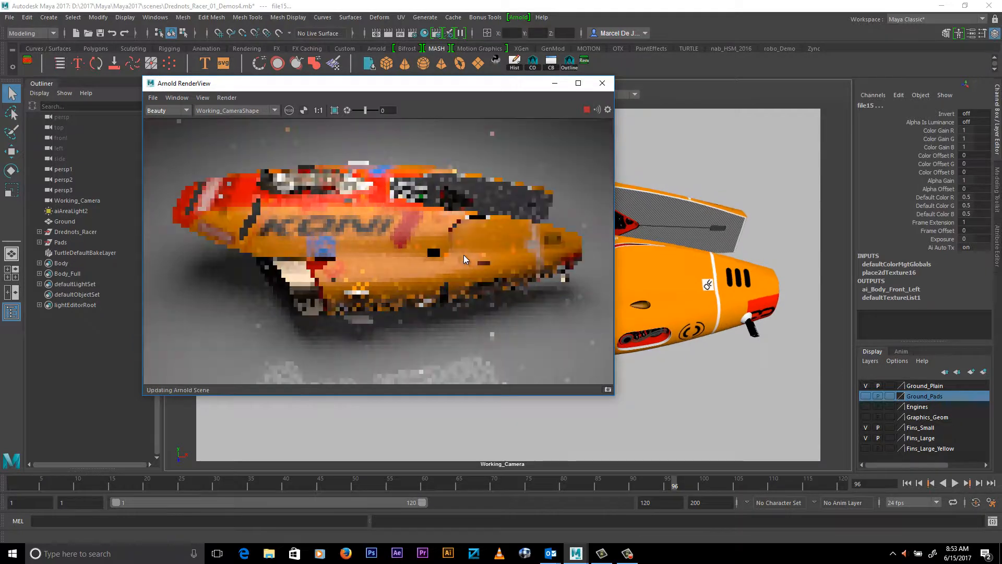
Step: Examine the automatic TX conversion options in the Arnold Renderer's texture settings, and close the render settings and render preview
left_click_drag(559, 275, 476, 49, "alt")
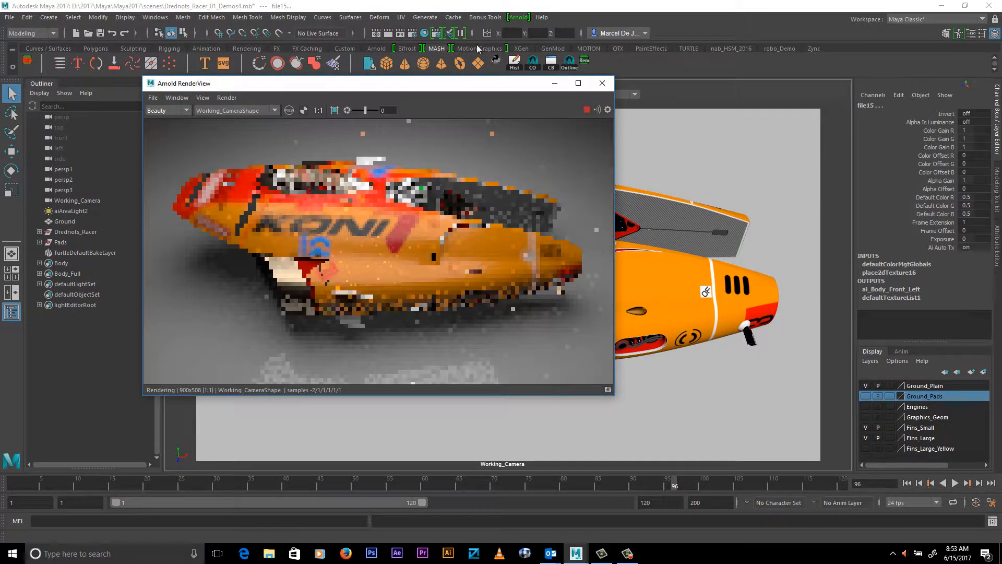
left_click(413, 34)
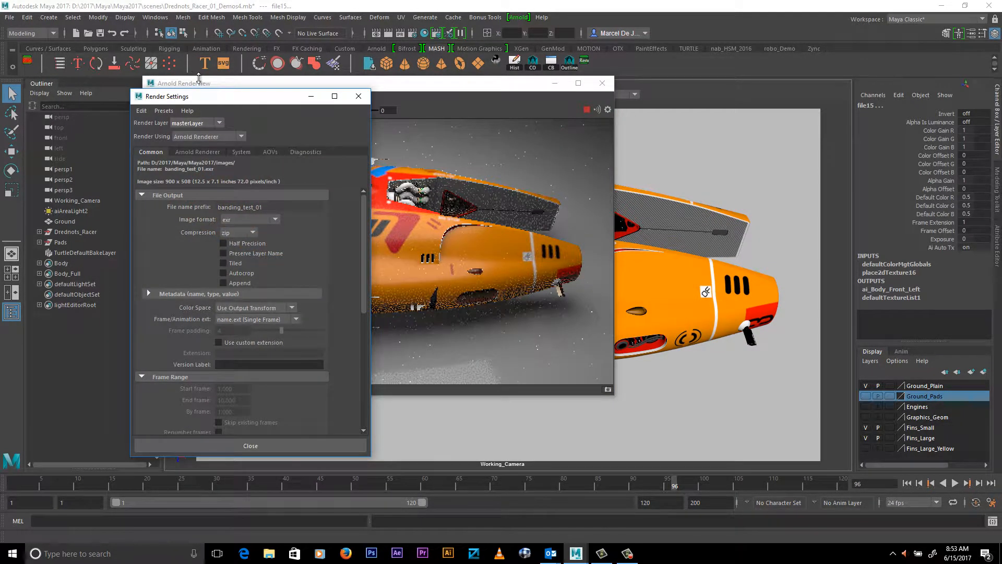
left_click_drag(219, 97, 730, 65)
left_click(703, 121)
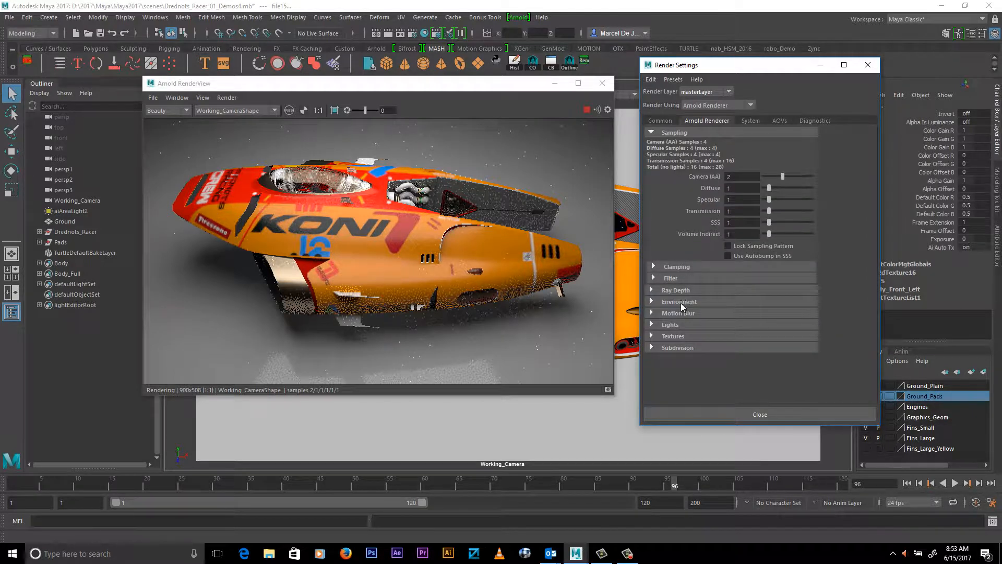
left_click(673, 336)
scroll(758, 327, "down", 3)
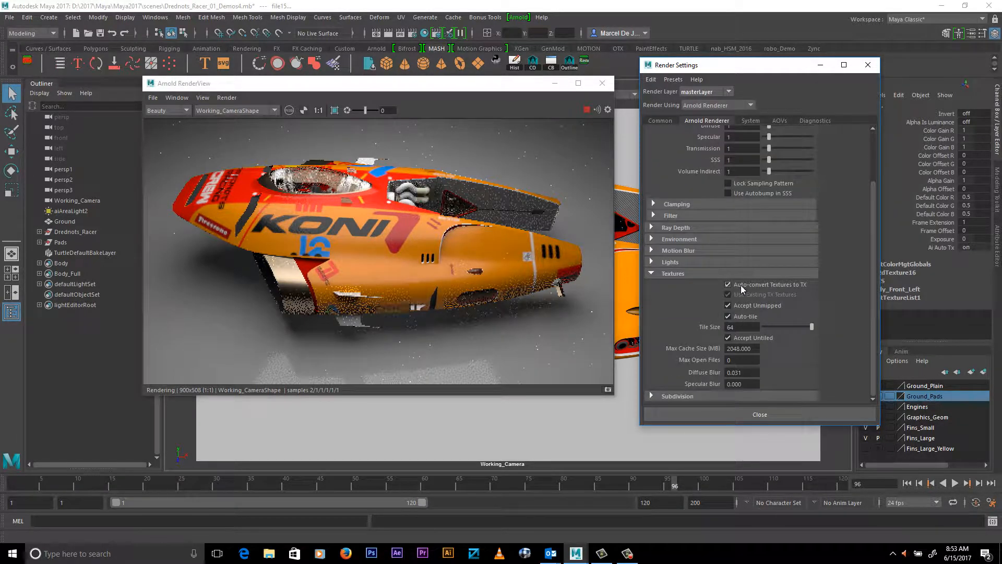
left_click(868, 64)
left_click(689, 99)
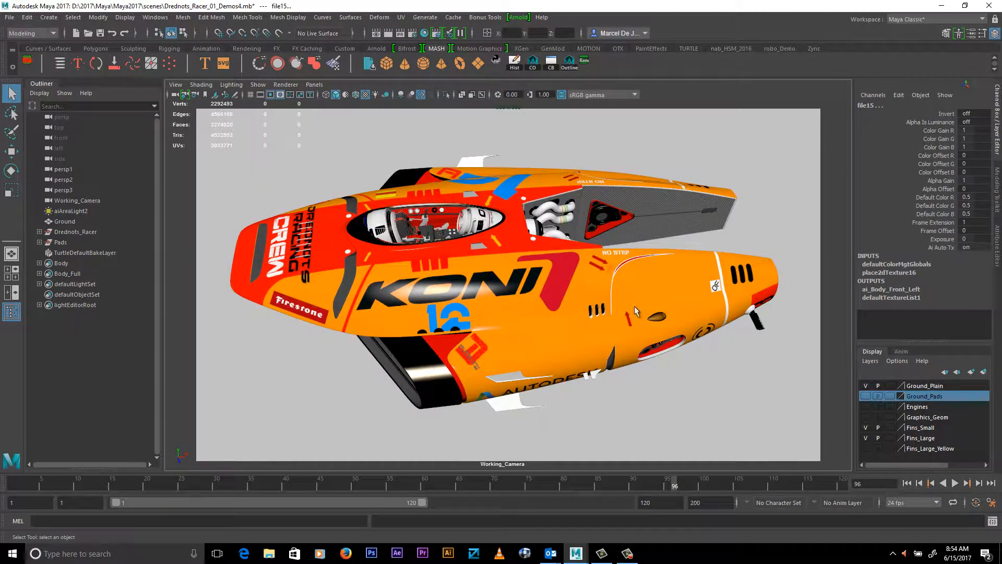
Step: Hide the Ground_Plain display layer and show the Ground_Pads layer, framing the racer from a higher angle
left_click_drag(637, 308, 601, 334, "alt")
left_click(866, 387)
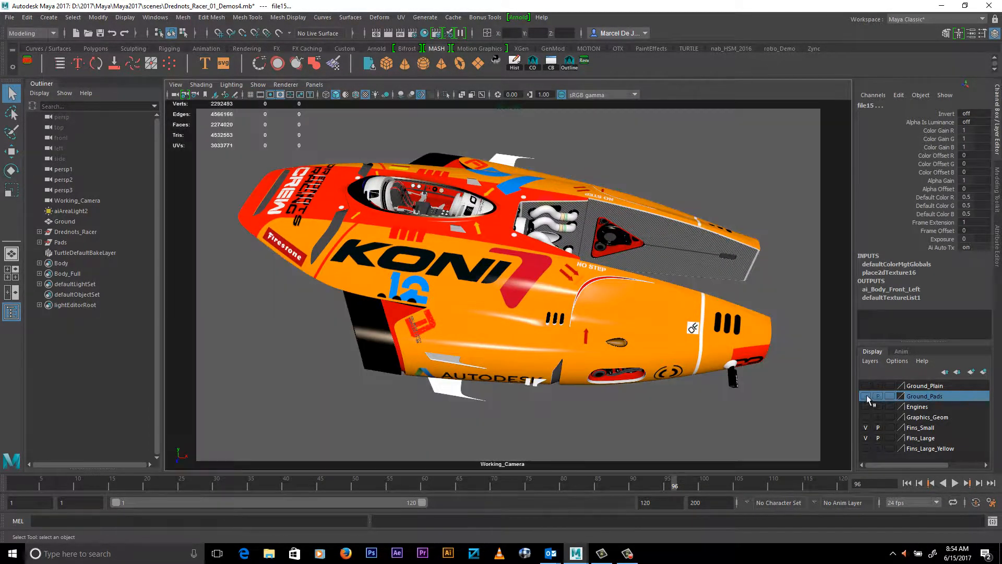
left_click(866, 395)
left_click_drag(670, 250, 633, 361, "alt")
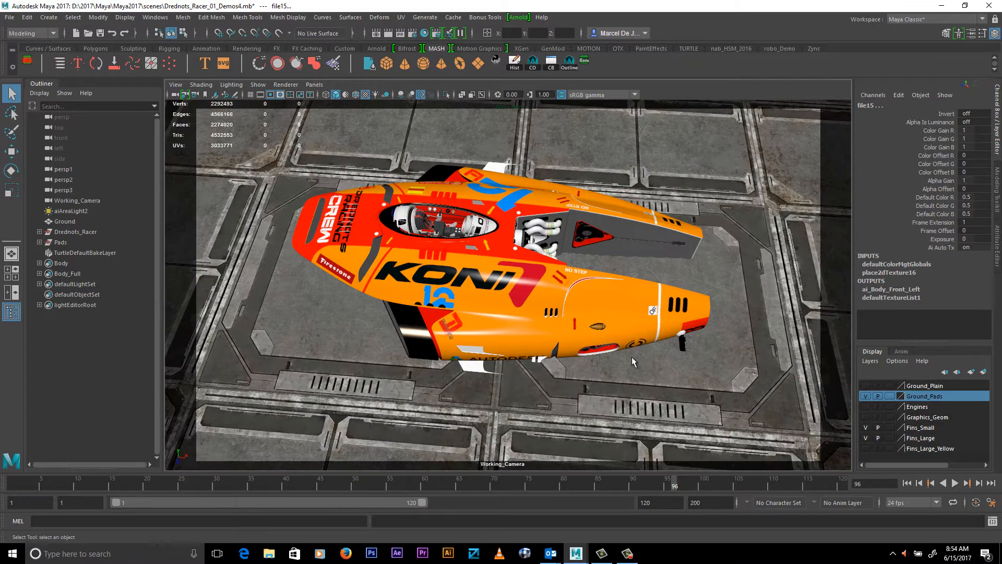
Step: Select the members of the Body set and assign them a new aiStandardSurface material
left_click(64, 264)
right_click(71, 265)
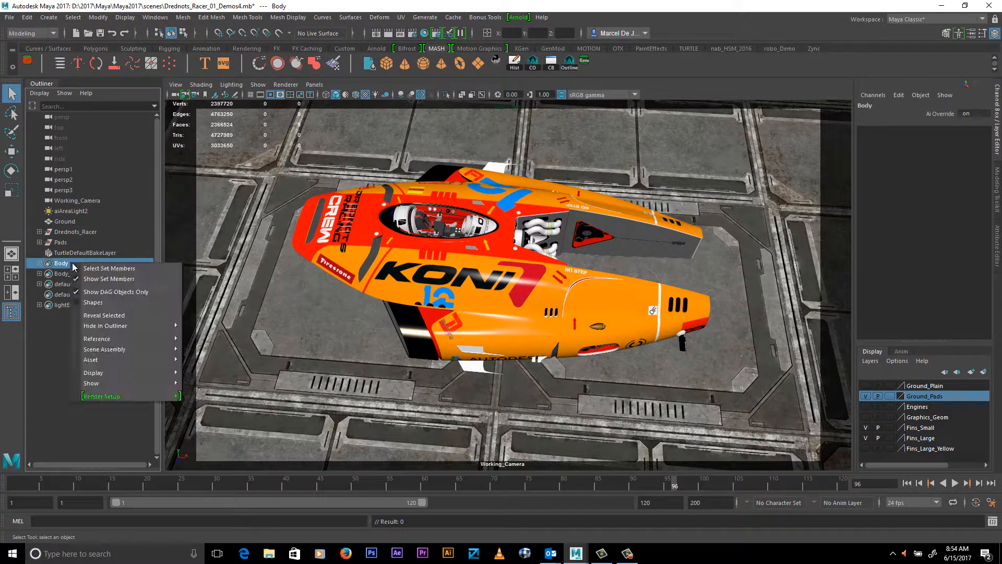
left_click(102, 268)
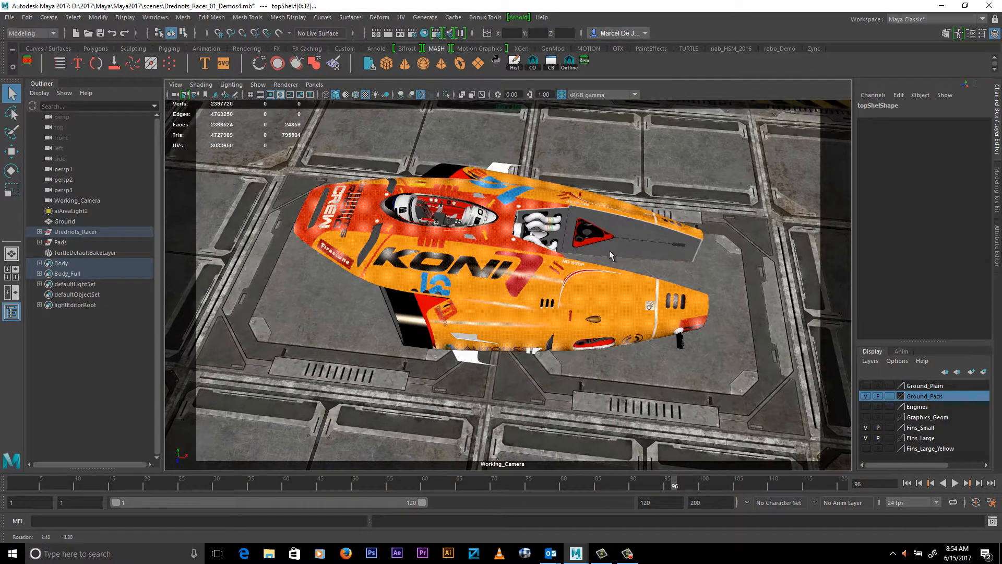
right_click_drag(615, 252, 610, 520)
left_click_drag(391, 193, 461, 98)
left_click(423, 179)
left_click(443, 187)
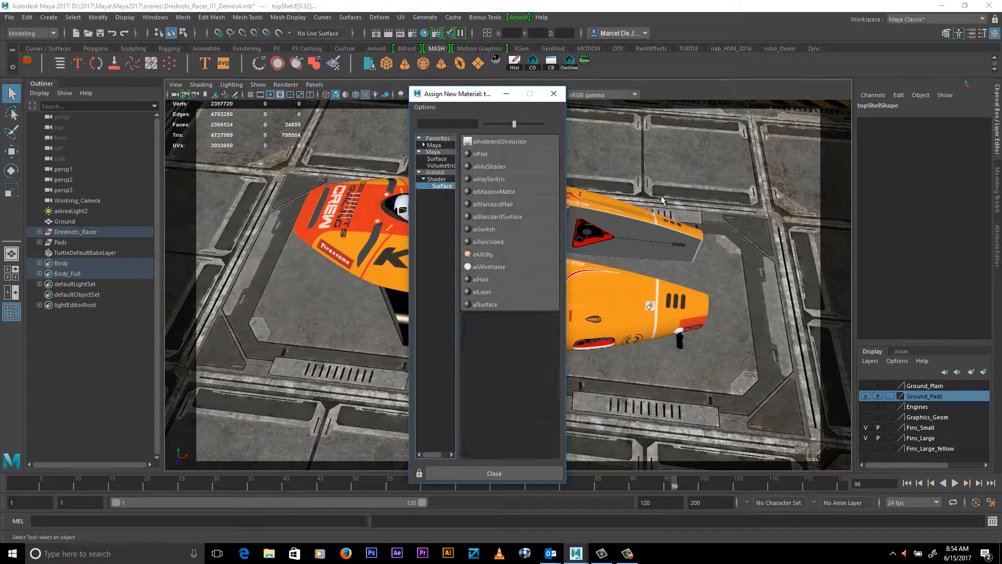
left_click(485, 218)
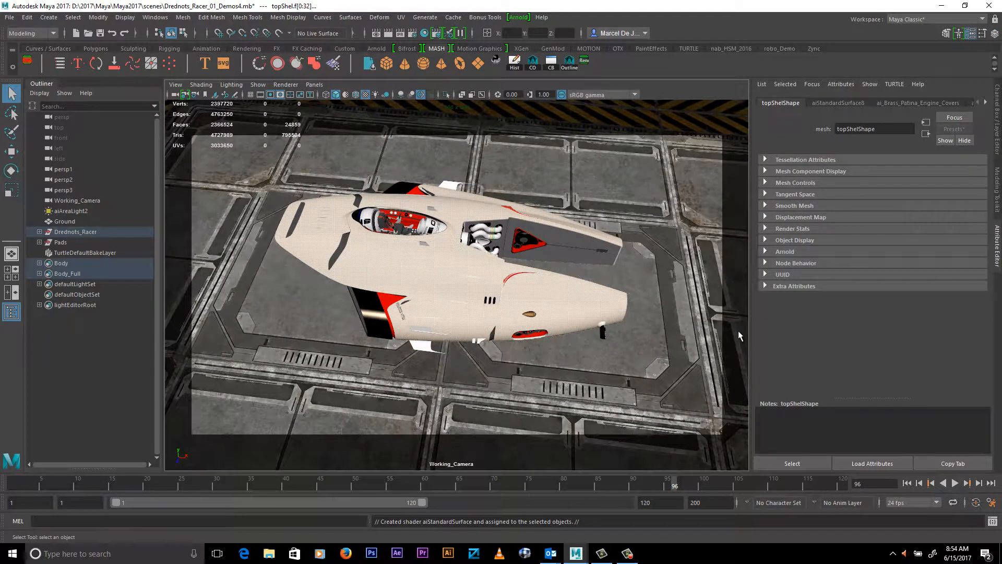
Step: Examine the presets available for the new aiStandardSurface material, including the additional custom presets, without applying one
scroll(591, 259, "up", 1)
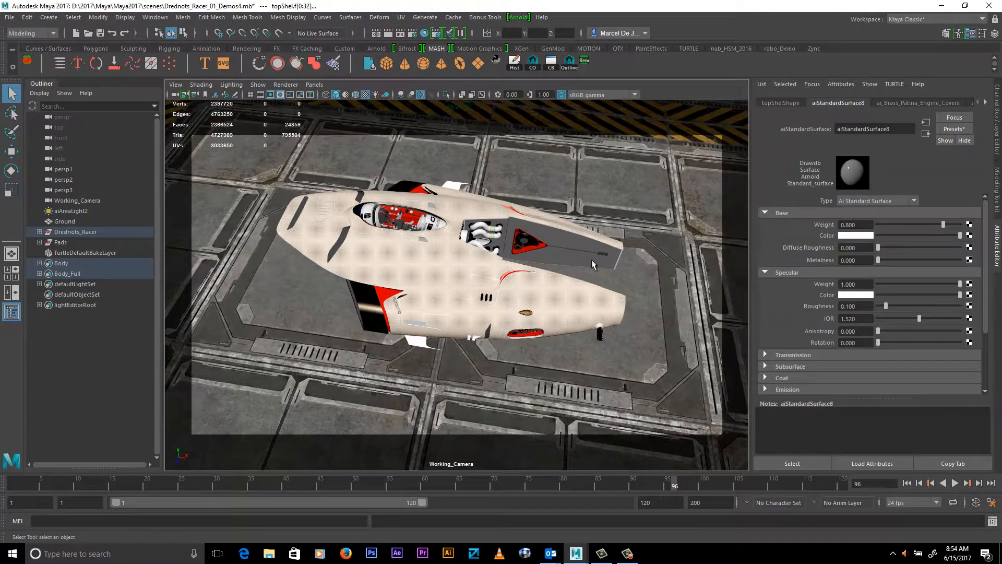
left_click_drag(591, 259, 578, 249, "alt")
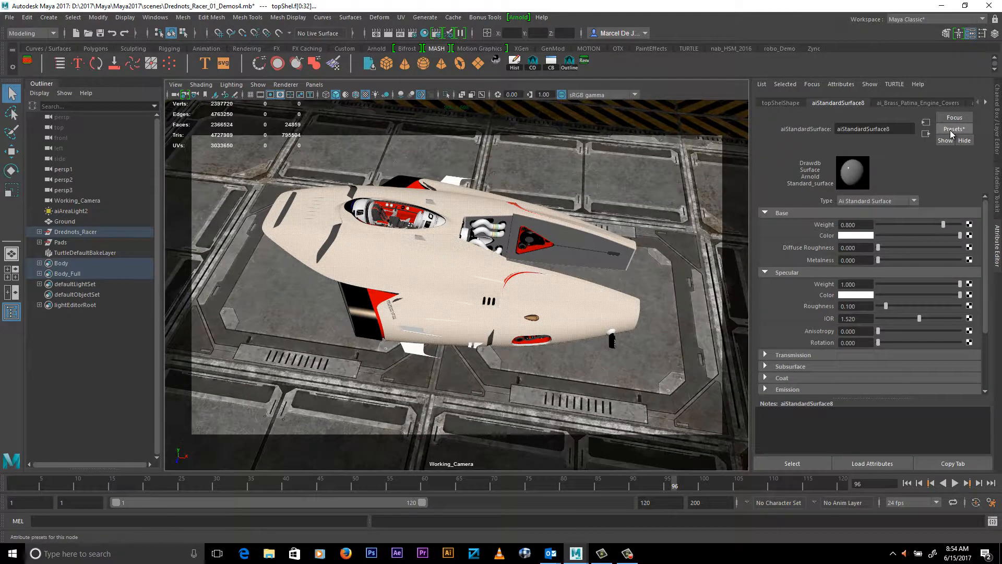
left_click(952, 131)
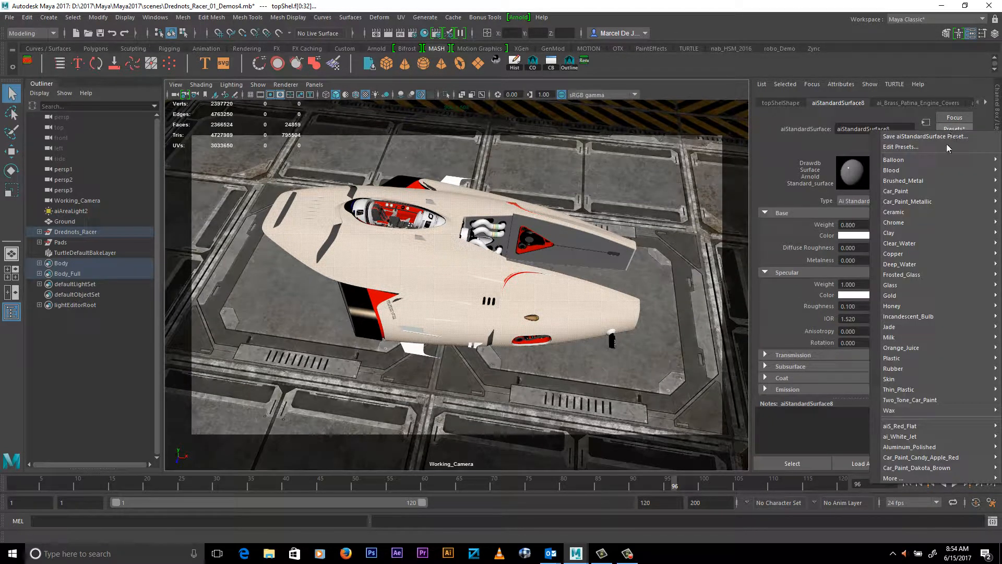
mouse_move(896, 417)
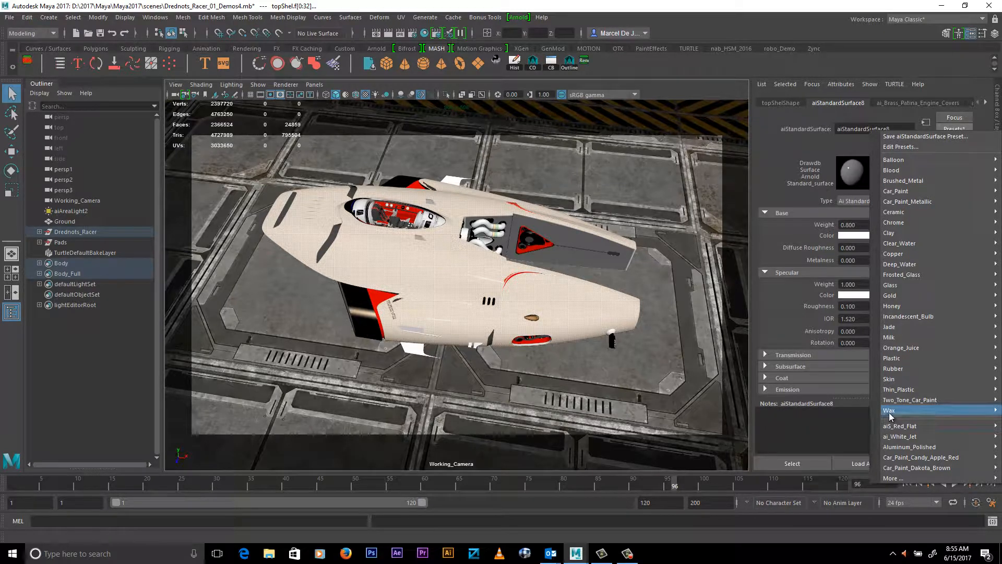
mouse_move(919, 466)
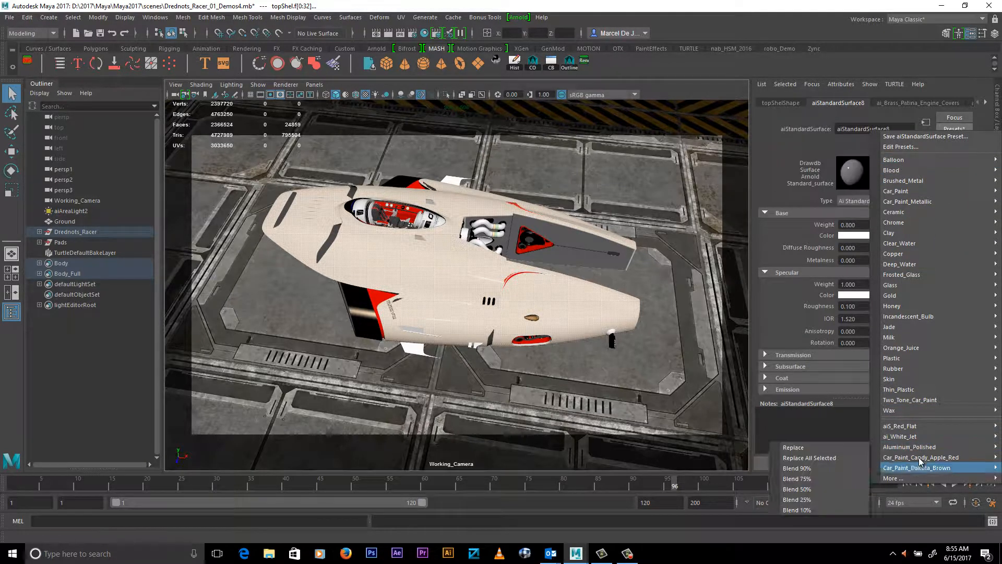
mouse_move(898, 480)
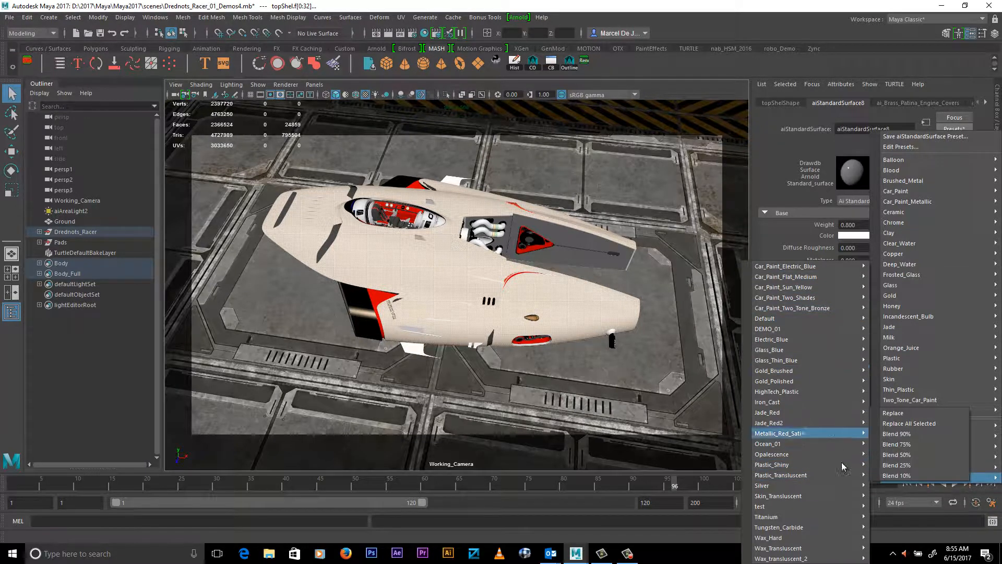
mouse_move(822, 422)
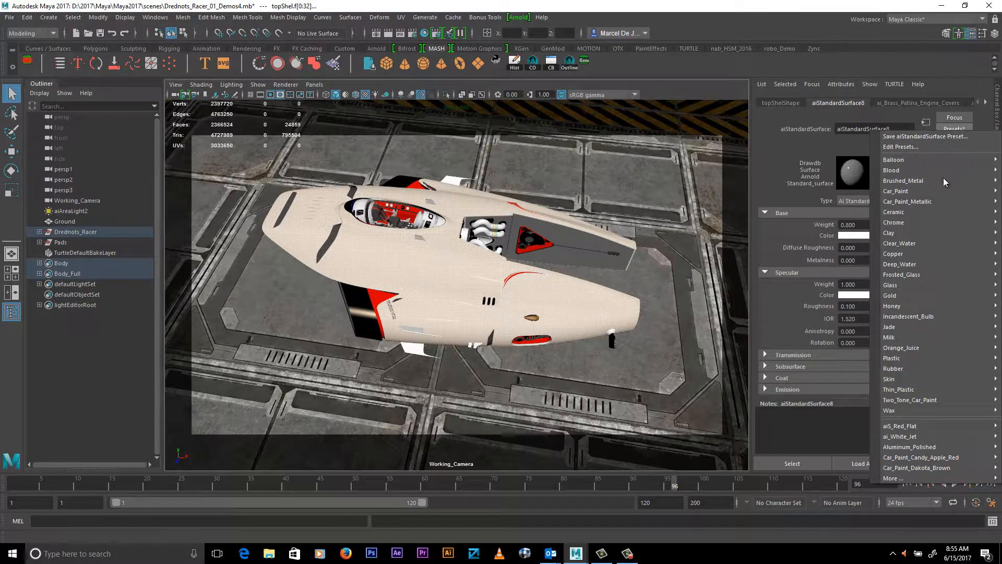
left_click(761, 126)
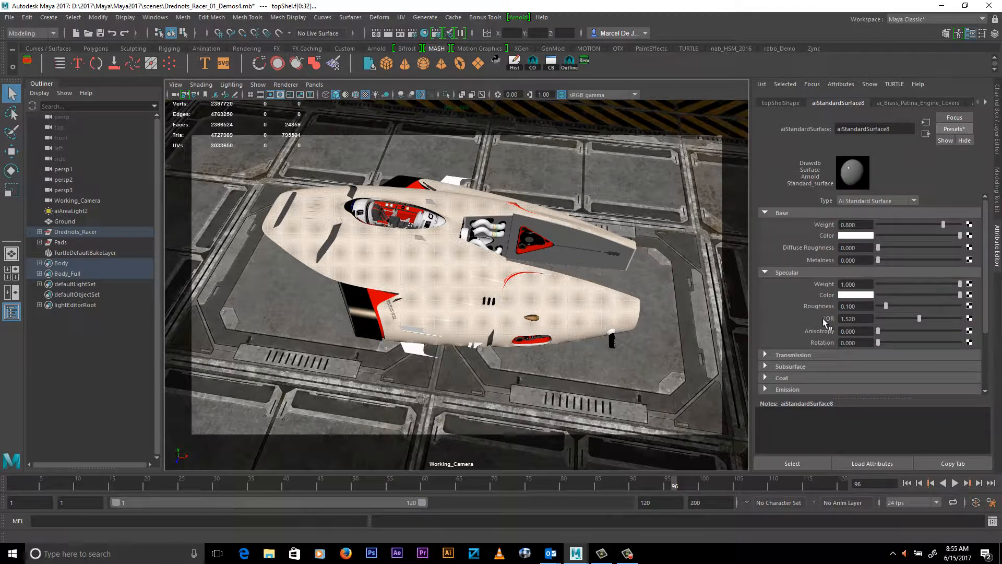
Step: Examine the Transmission, Subsurface and Coat attributes of the racer body's new material
scroll(809, 328, "down", 2)
left_click(784, 292)
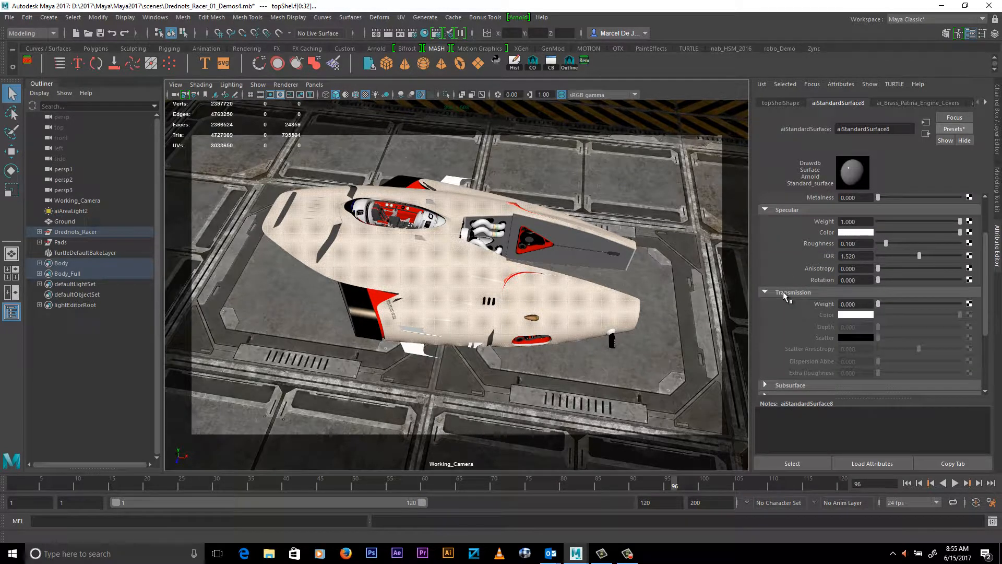
left_click(784, 292)
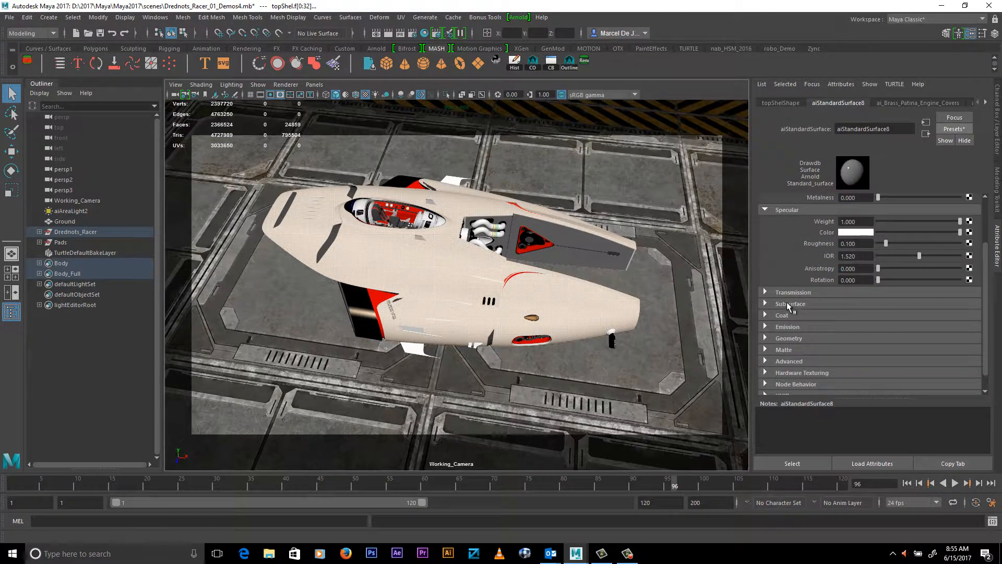
left_click(785, 303)
left_click(784, 304)
scroll(784, 307, "down", 1)
left_click(783, 296)
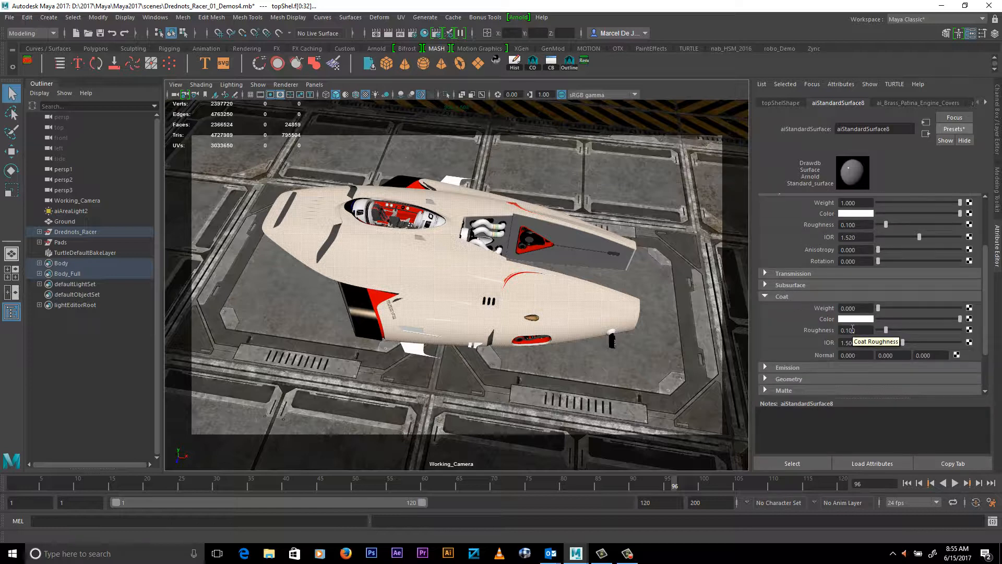
left_click(788, 297)
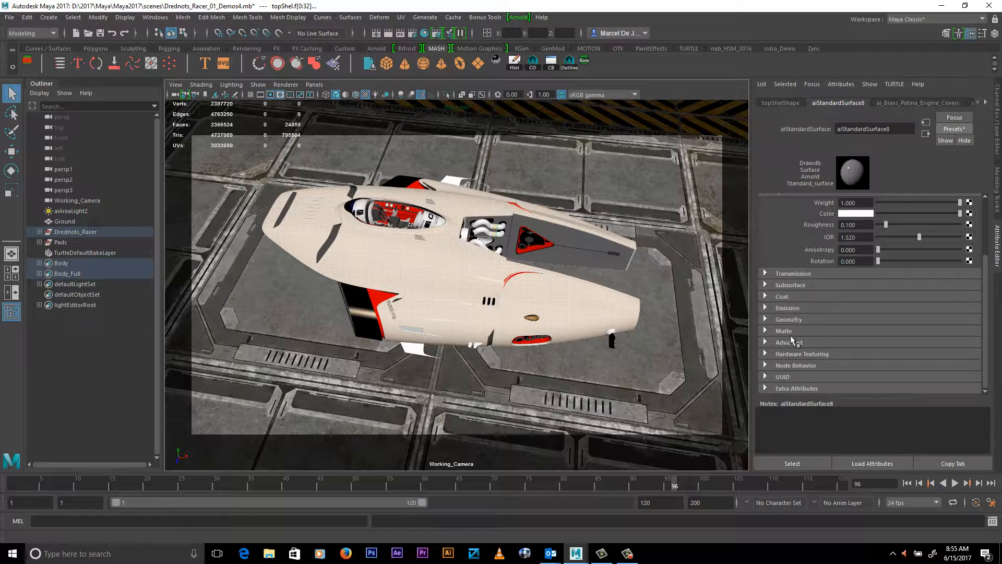
Step: Render the racer in Arnold RenderView and set the body material's base Color to a medium blue
scroll(862, 212, "up", 3)
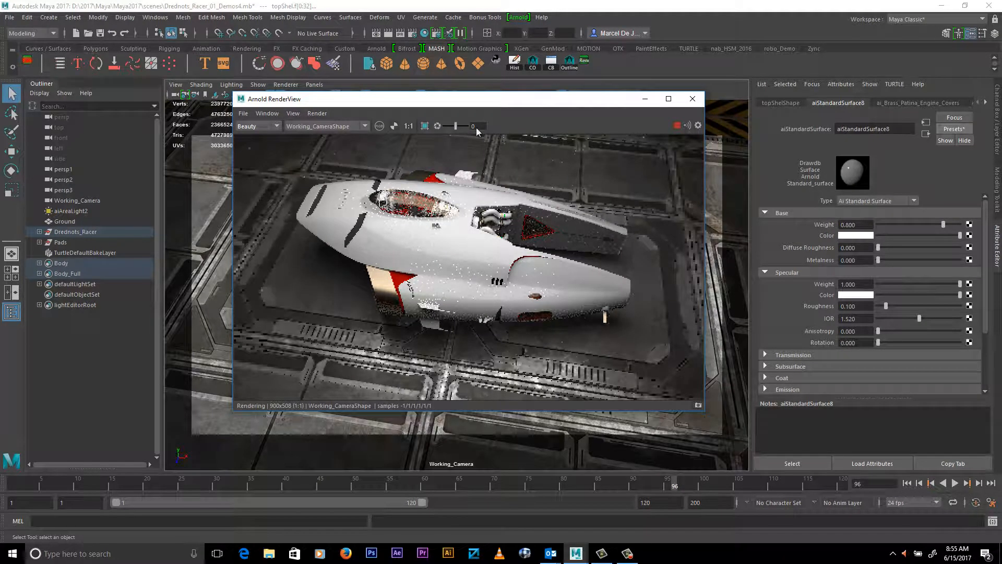
left_click_drag(493, 105, 434, 104)
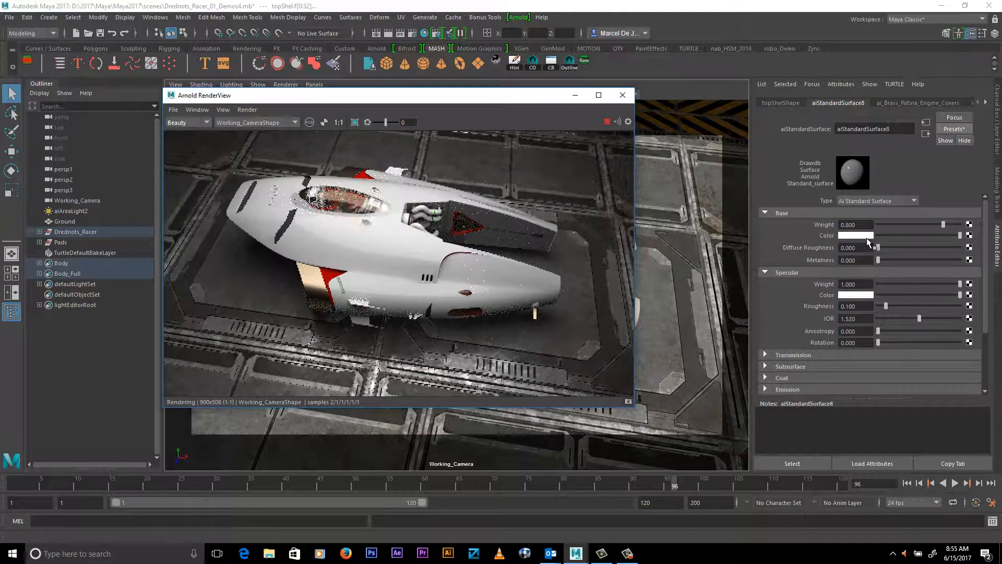
left_click(903, 235)
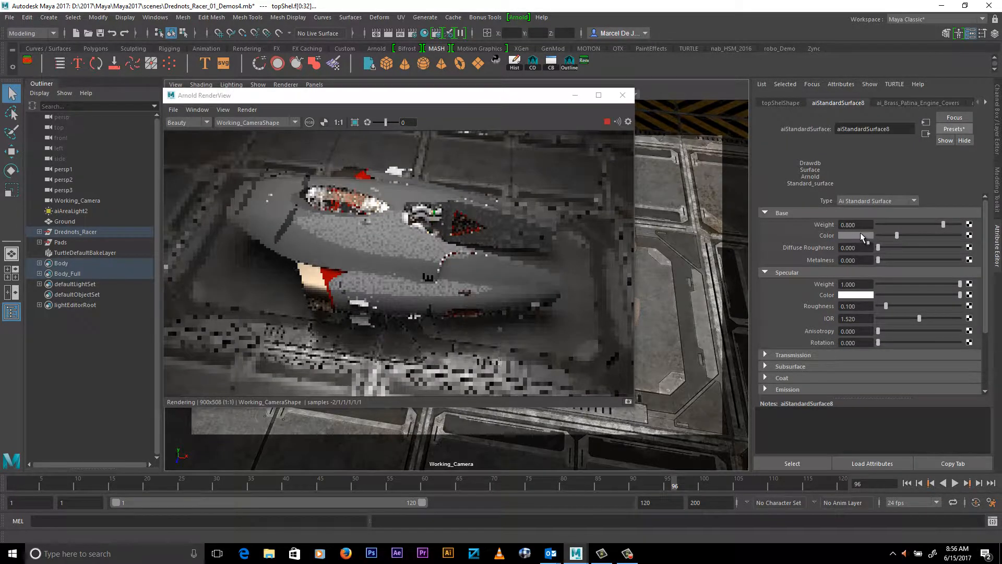
left_click(861, 235)
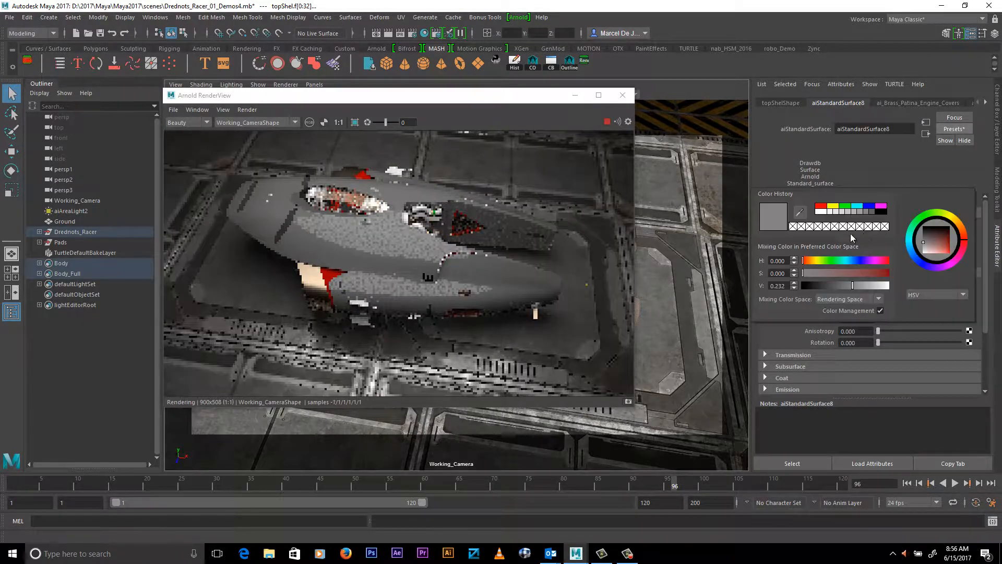
left_click(855, 260)
left_click_drag(853, 274, 884, 286)
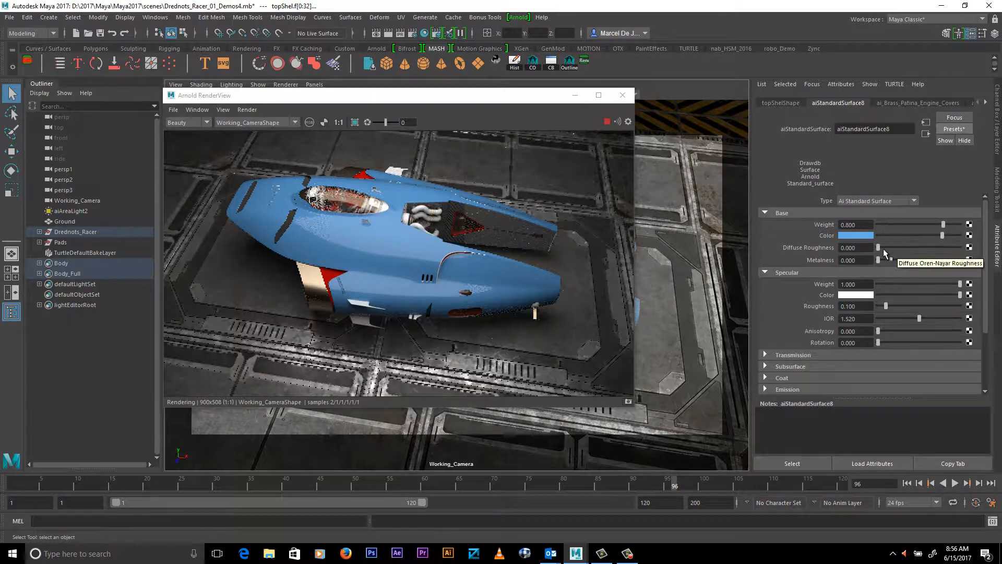
Step: Set the body material's Diffuse Roughness to 1.000 and try Metalness at 0.555 and 1.000, returning it to 0.000
left_click_drag(878, 247, 957, 247)
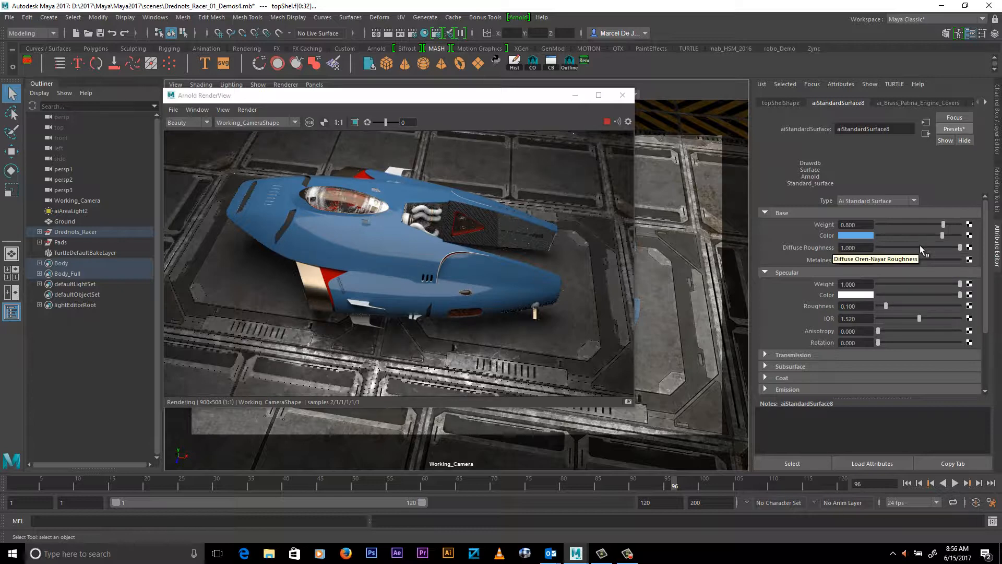
left_click(923, 260)
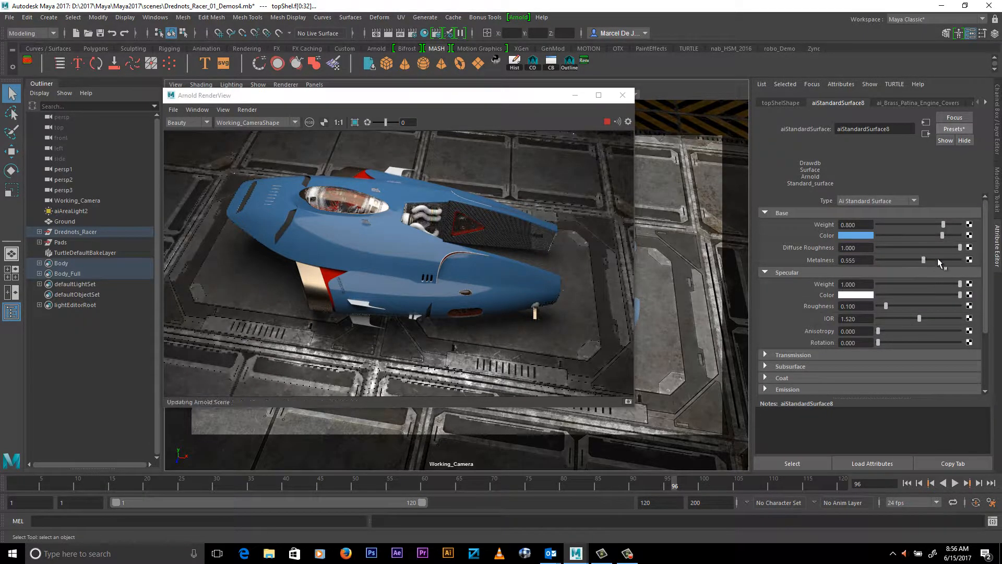
left_click(879, 260)
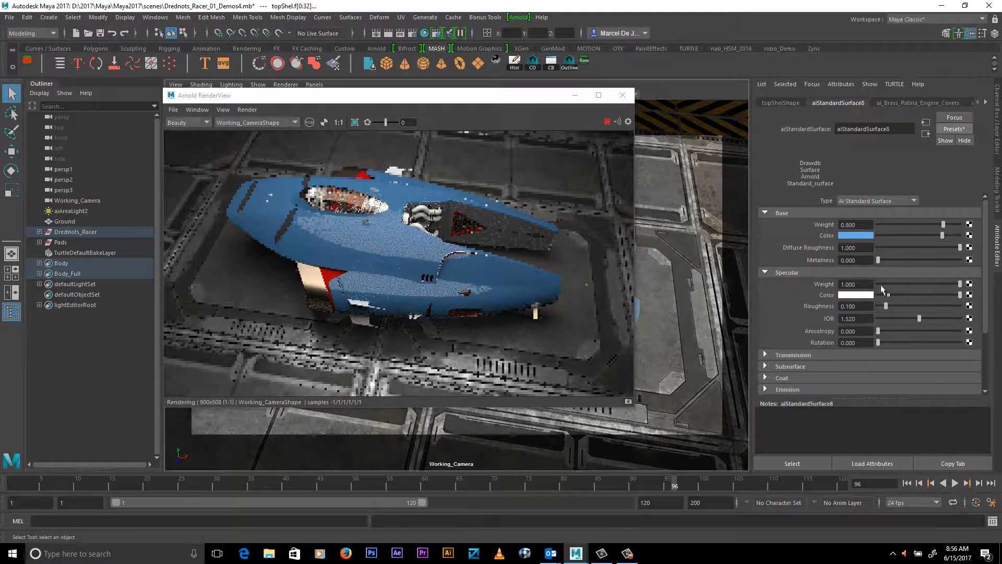
left_click(946, 259)
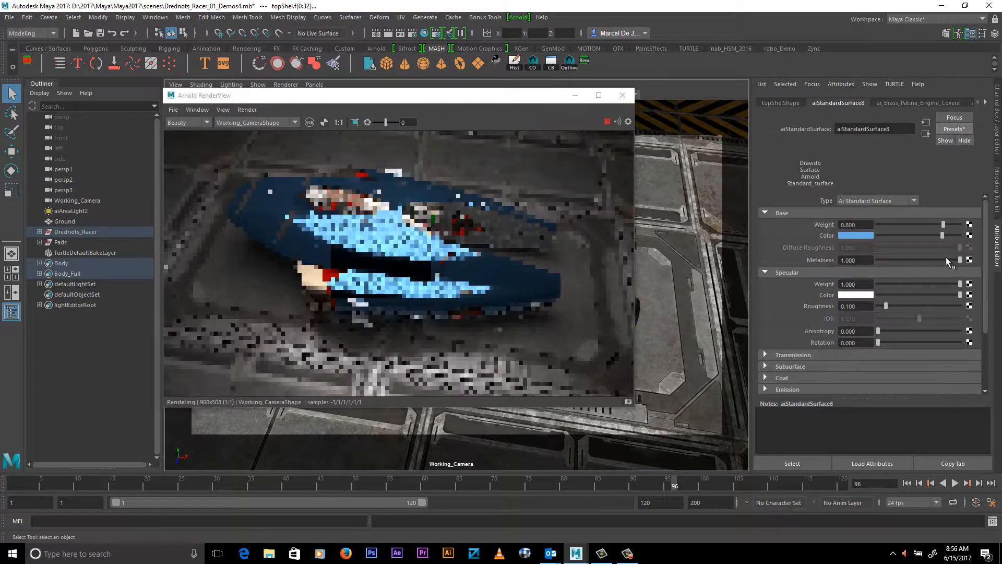
left_click(879, 260)
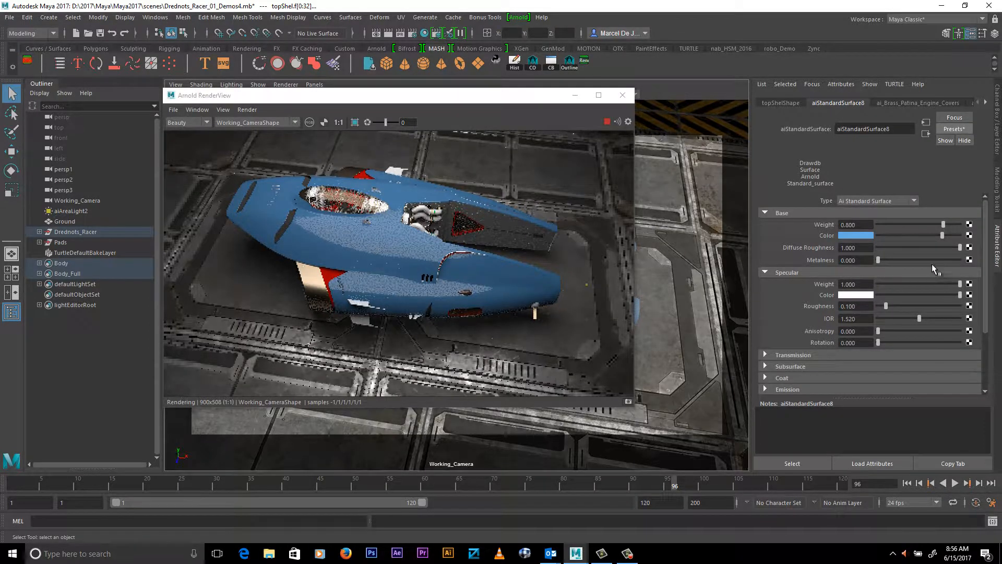
Step: Try base Weight at 0.000 and 0.600, set it to 0.684, and raise the blue base Color to full brightness
left_click(882, 224)
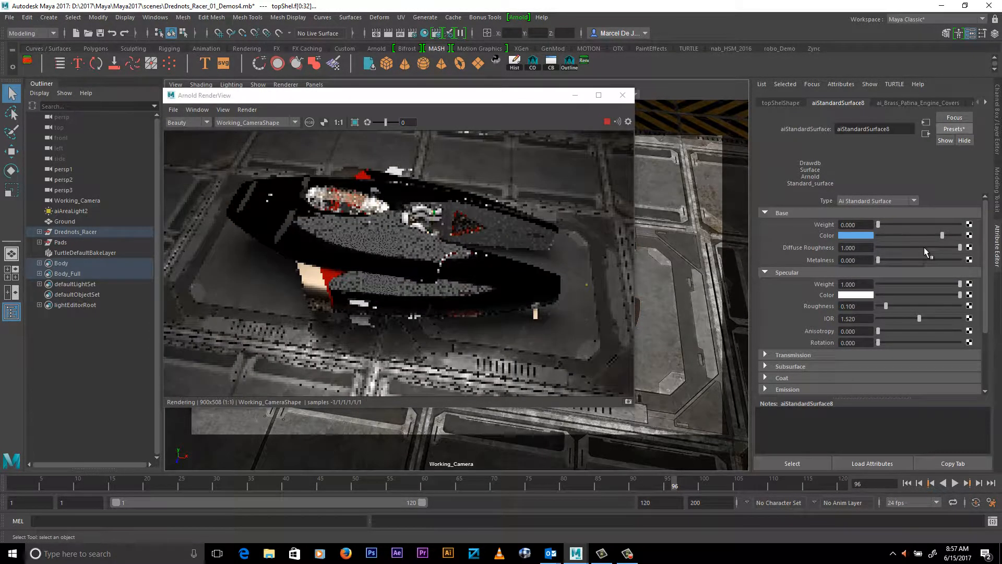
left_click(926, 224)
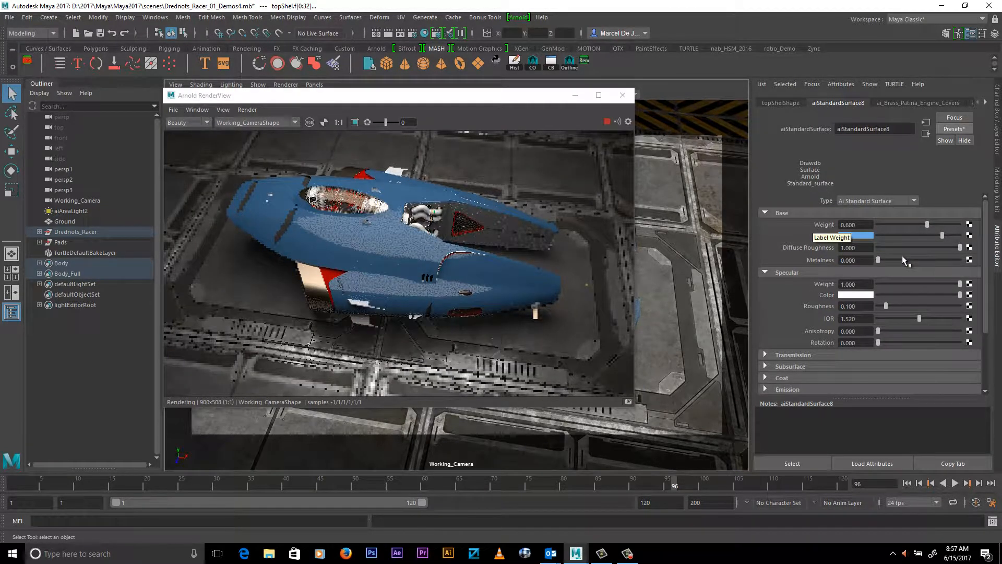
left_click(933, 224)
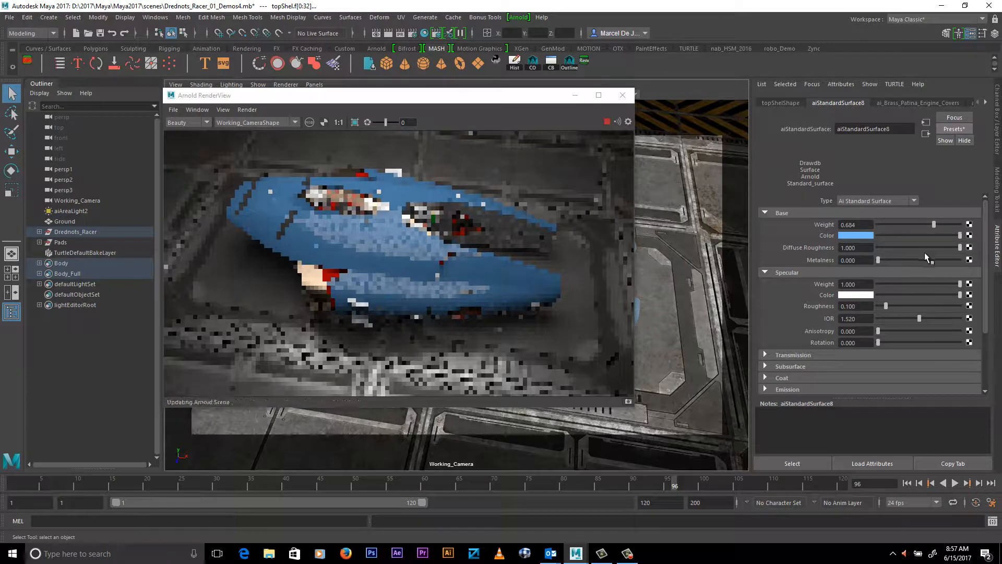
Step: Set the specular Roughness to 0.406, IOR to 2.226 and Color to yellow, and expand the Coat attributes
scroll(910, 252, "down", 2)
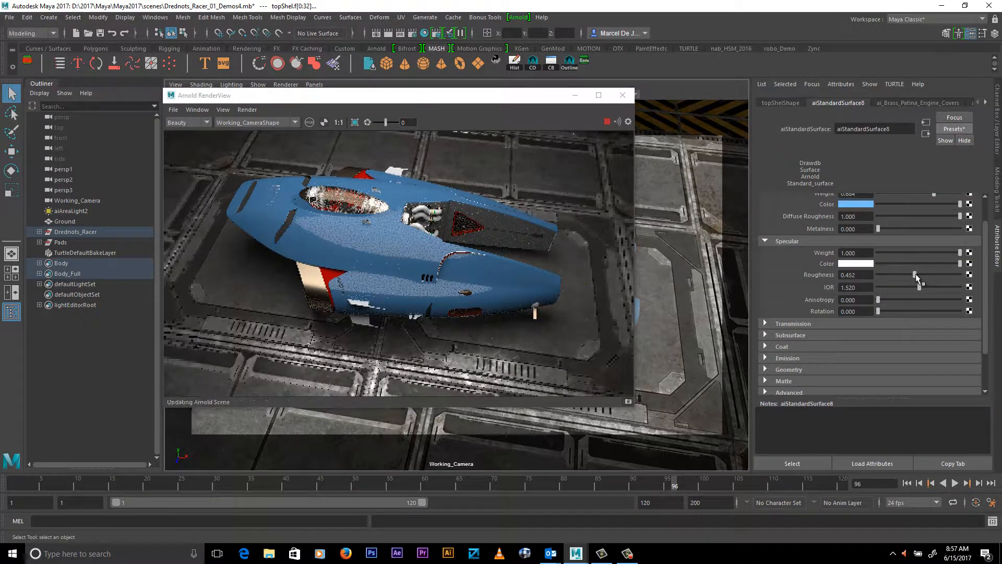
left_click(915, 274)
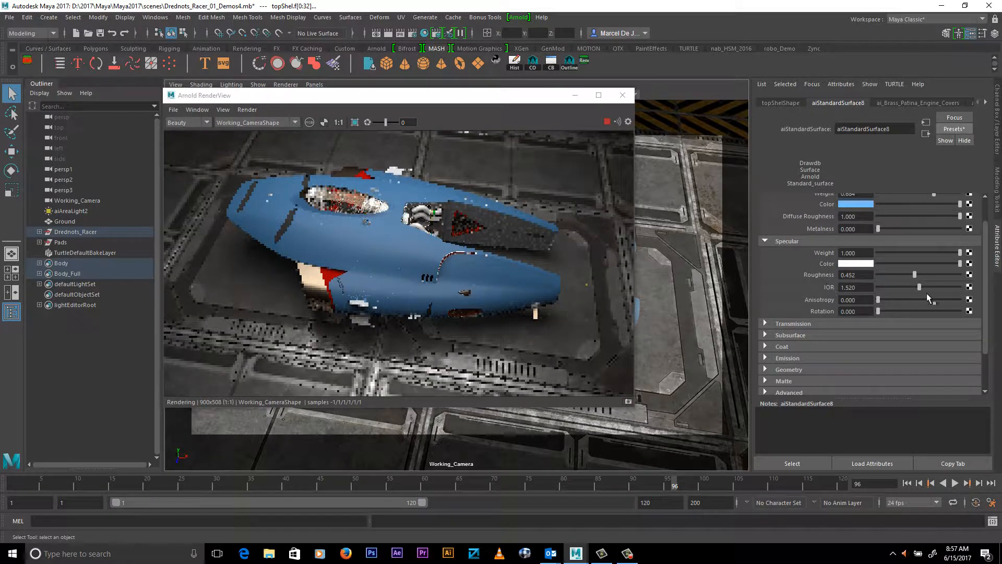
left_click(939, 287)
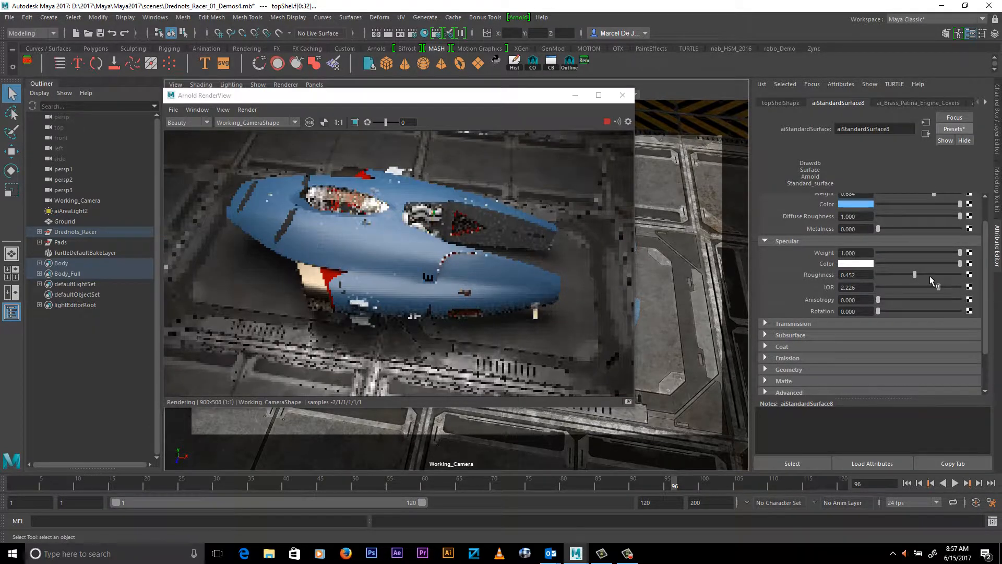
left_click(850, 263)
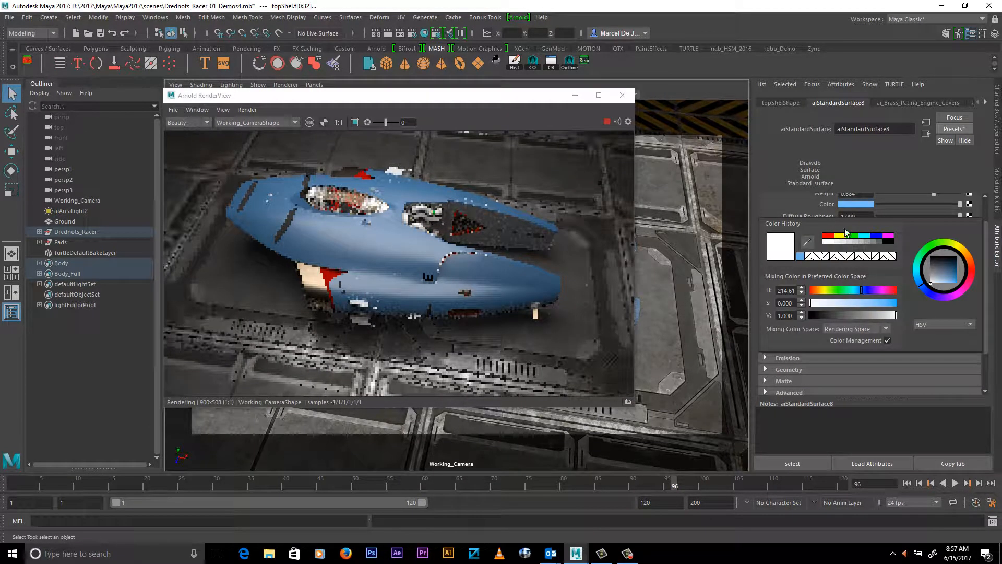
left_click(837, 236)
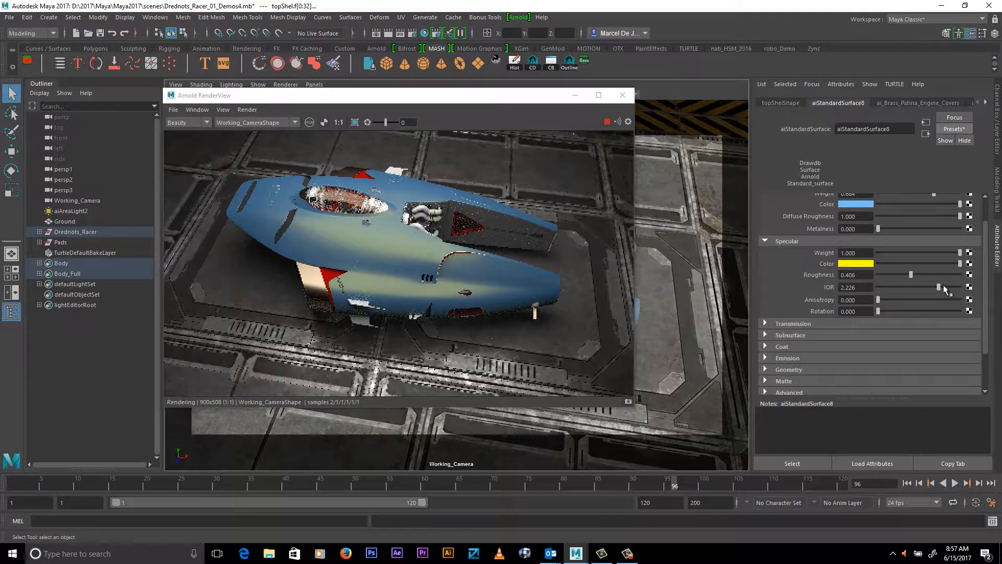
scroll(811, 327, "down", 2)
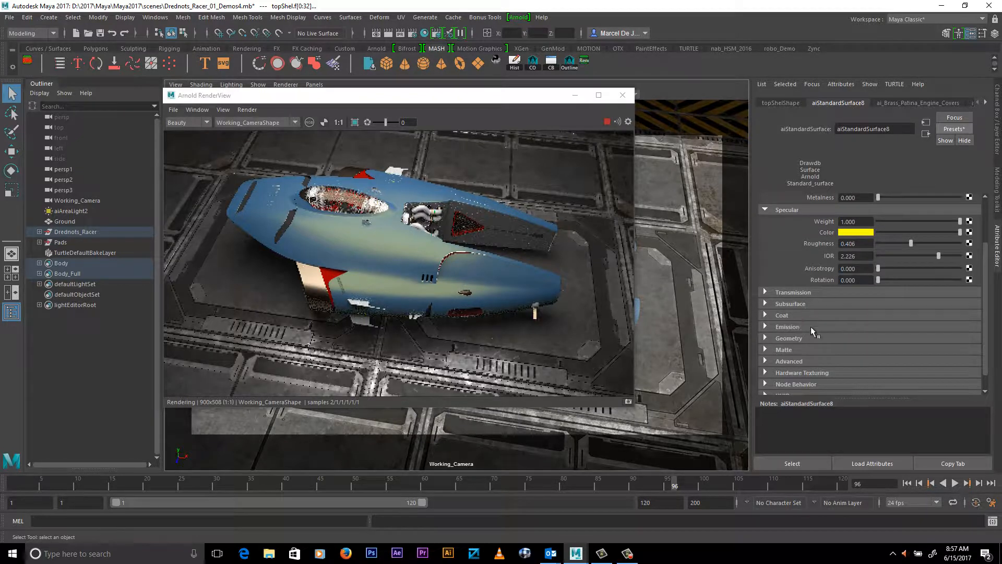
left_click(782, 315)
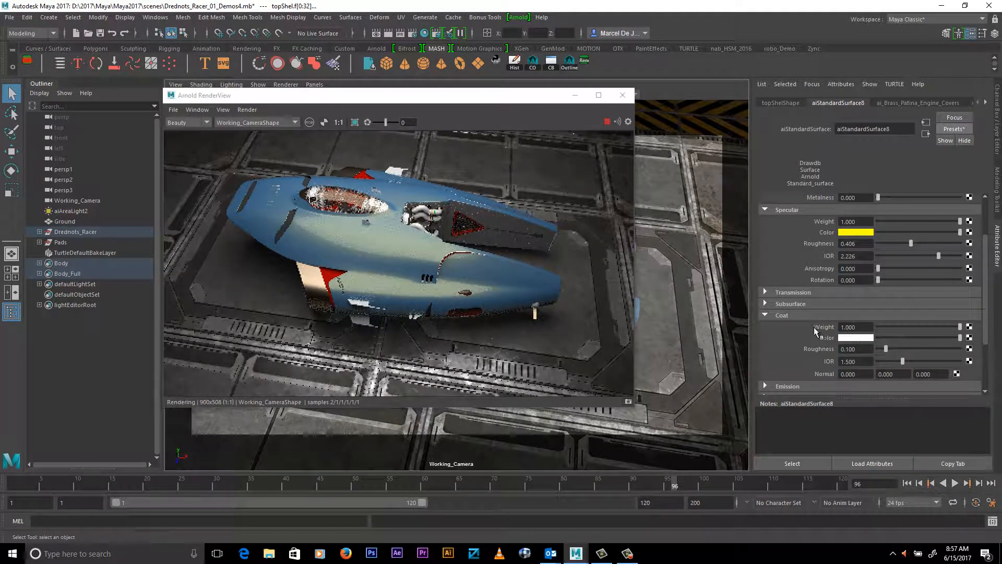
Step: Replace the body material's settings with the Car_Paint_Candy_Apple_Red preset
left_click(955, 128)
mouse_move(933, 423)
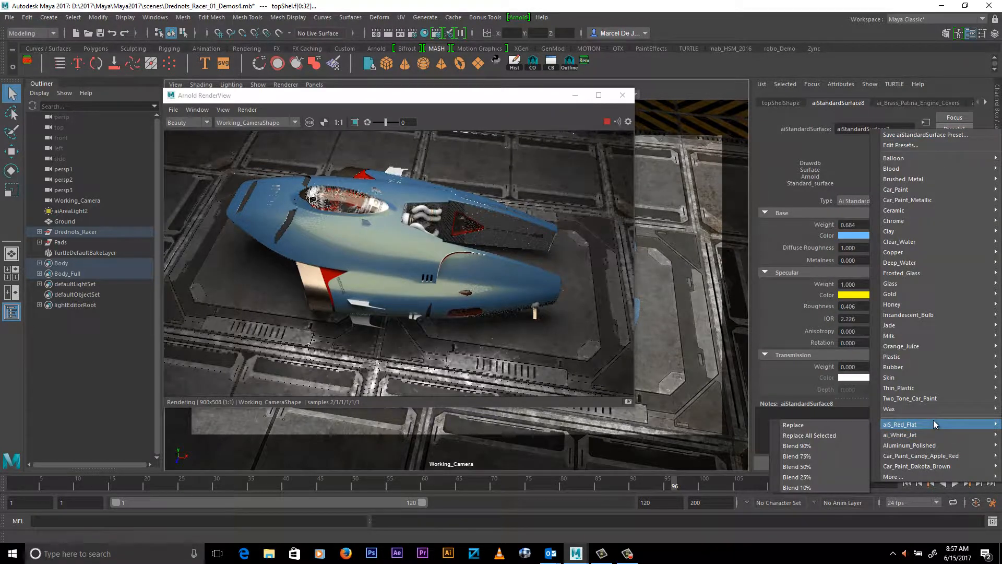
mouse_move(911, 159)
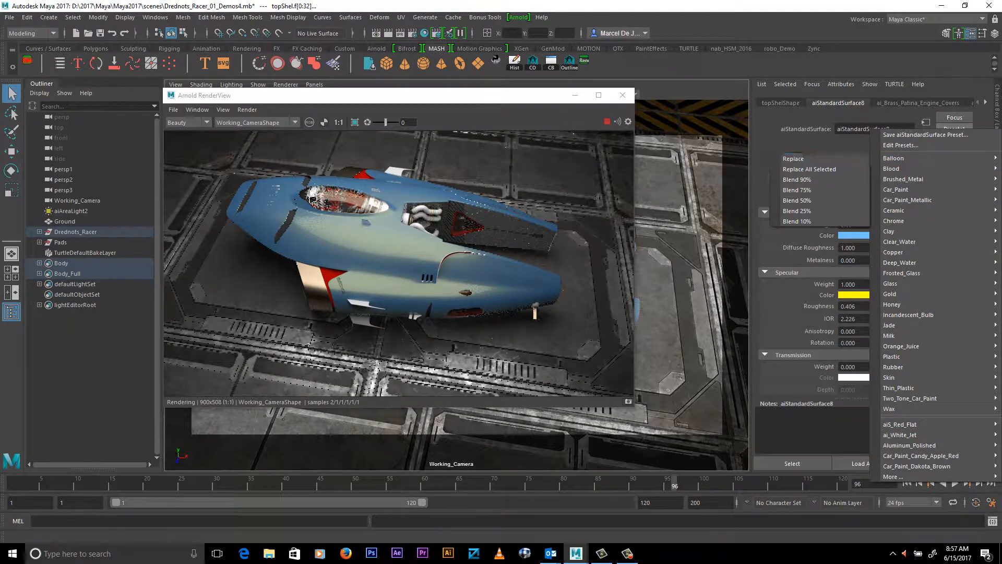
mouse_move(914, 456)
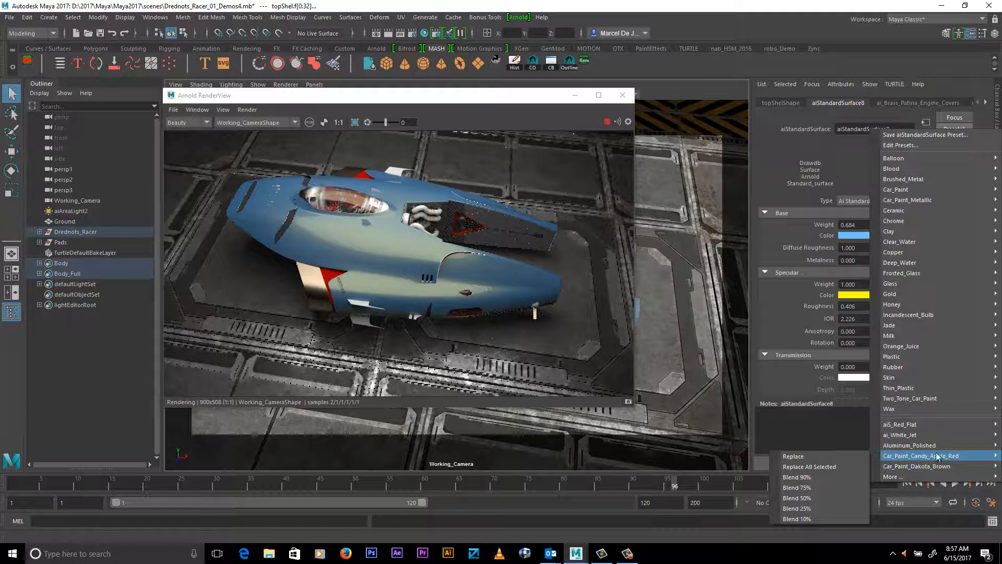
left_click(814, 456)
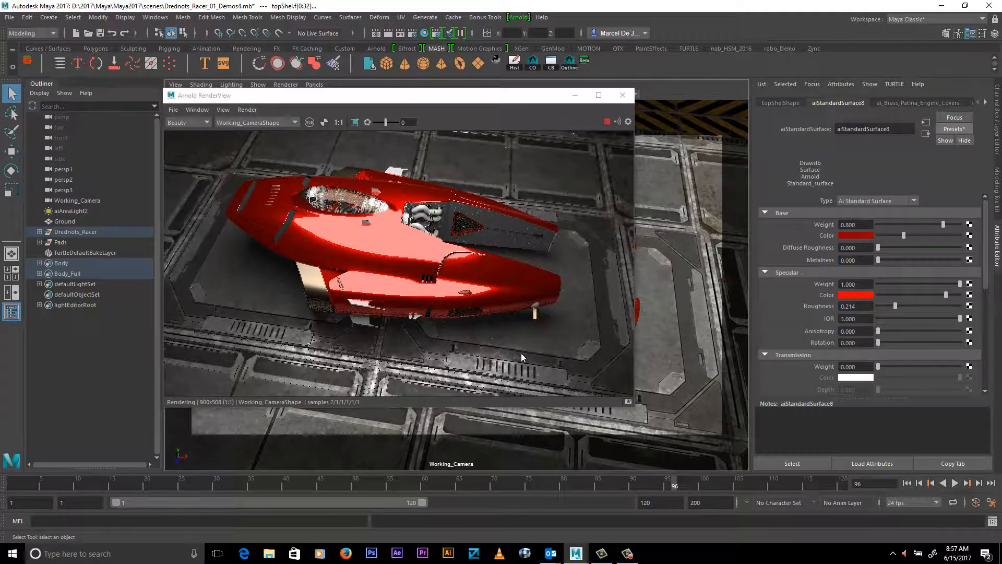
Step: Replace the body material's settings with the Car_Paint_Dakota_Brown preset, followed by a deep blue preset
left_click(959, 129)
mouse_move(898, 469)
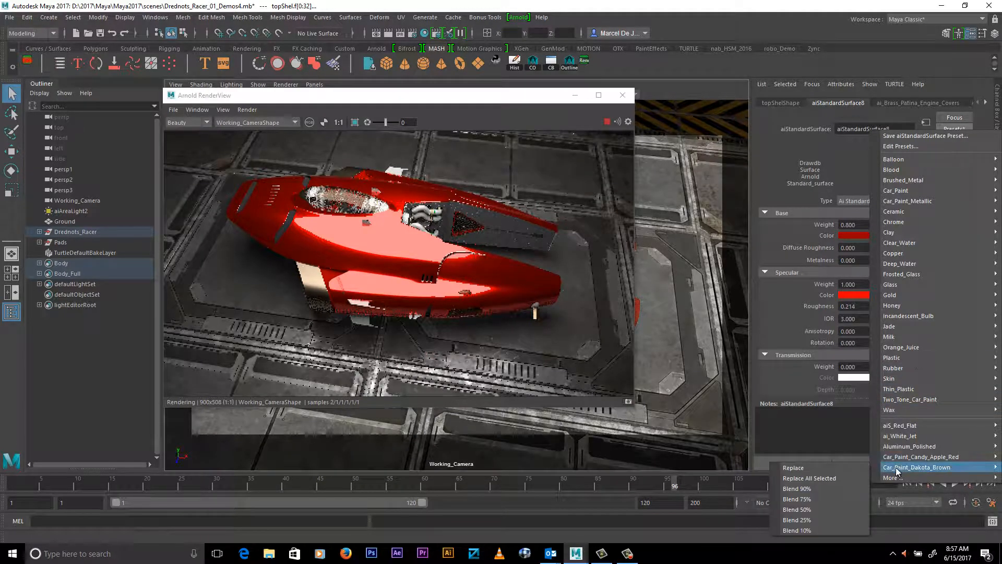
left_click(793, 468)
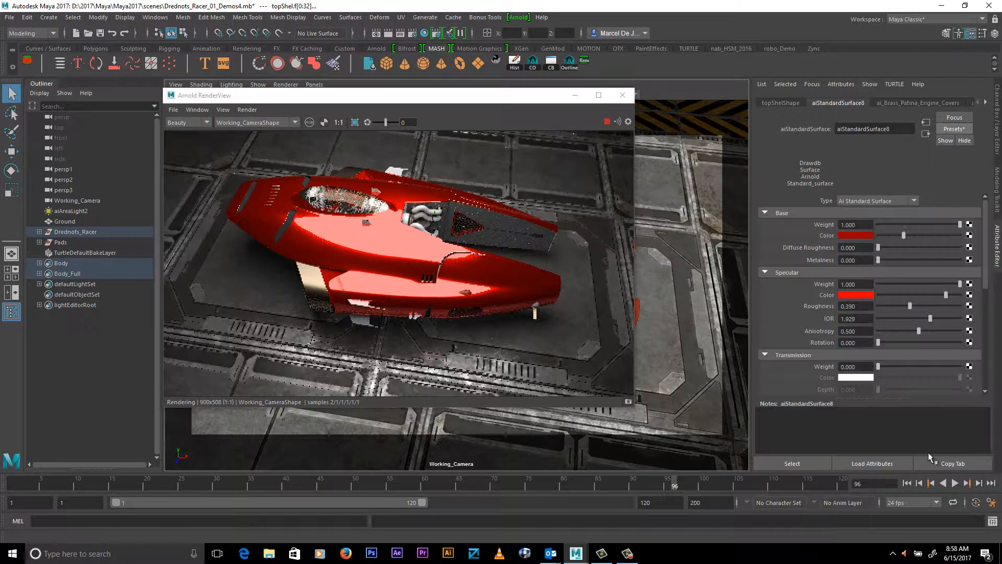
left_click(958, 130)
mouse_move(901, 263)
left_click(796, 264)
Step: Replace the body material's settings with the Car_Paint_Two_Shades preset and check the render from another camera angle
left_click(962, 129)
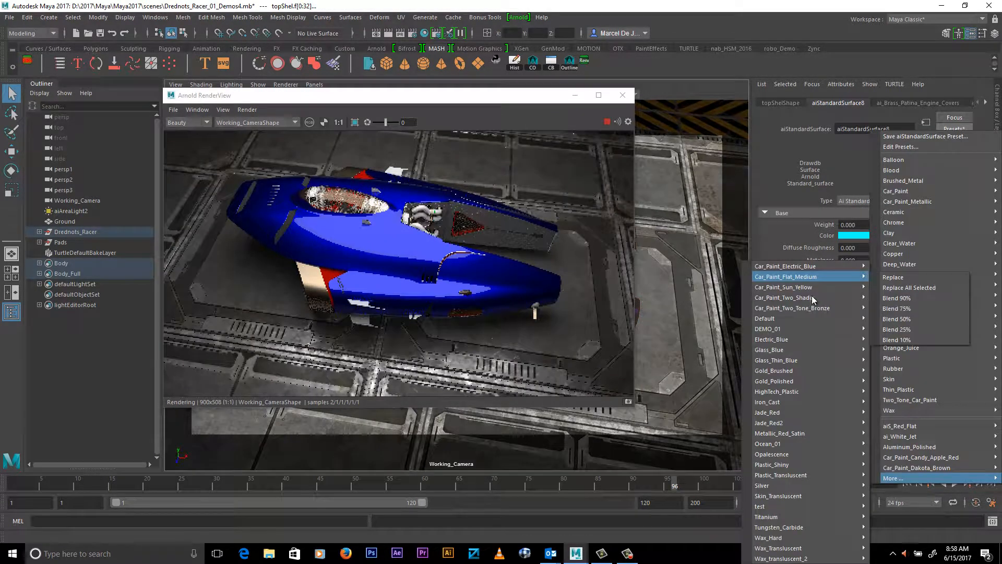
mouse_move(888, 296)
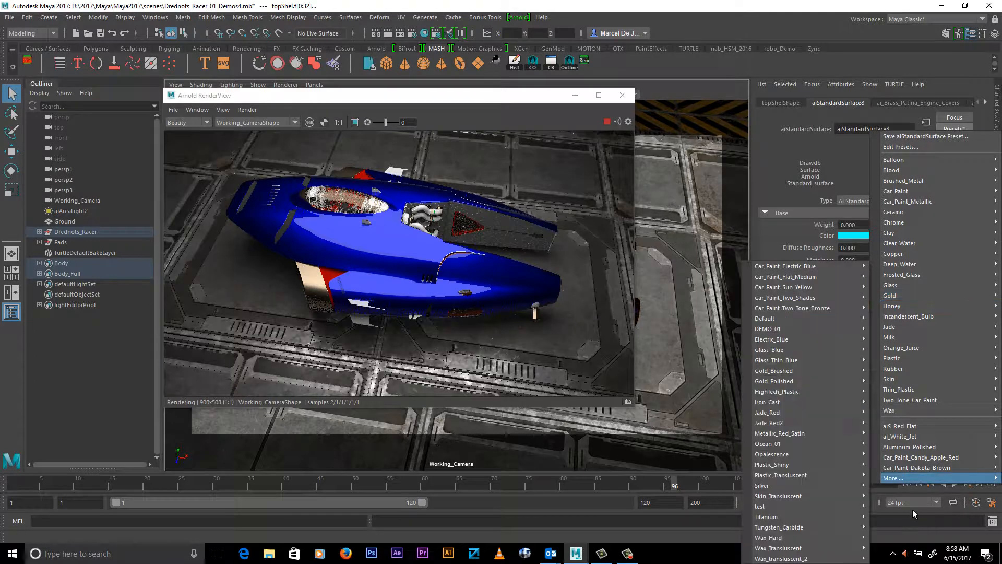
mouse_move(898, 478)
mouse_move(825, 295)
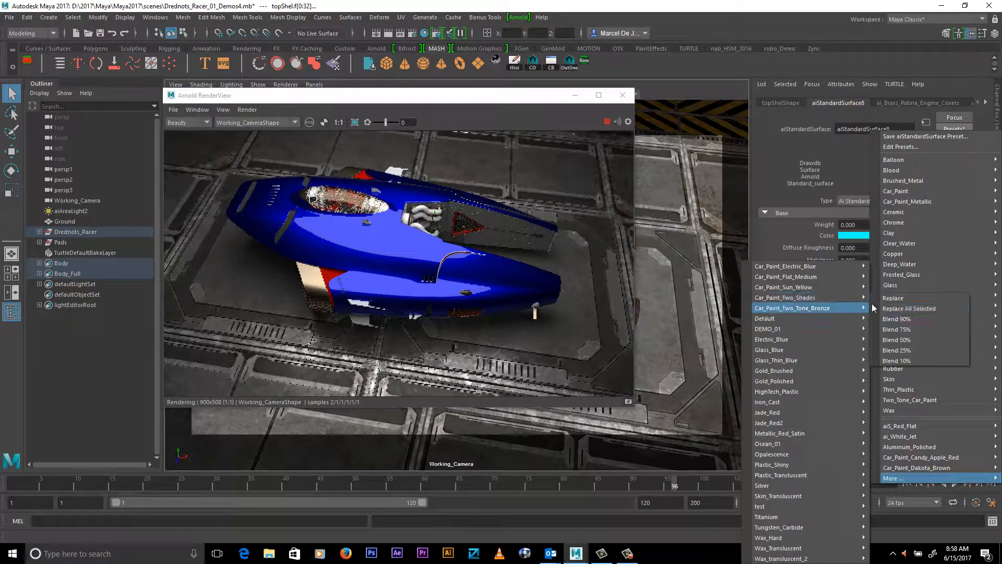
left_click(906, 299)
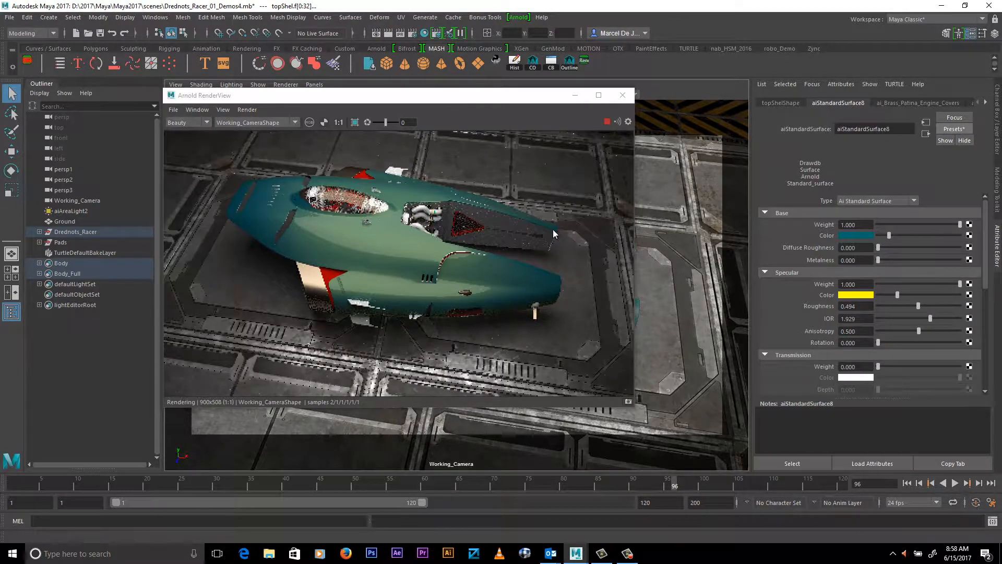
left_click_drag(483, 96, 493, 90)
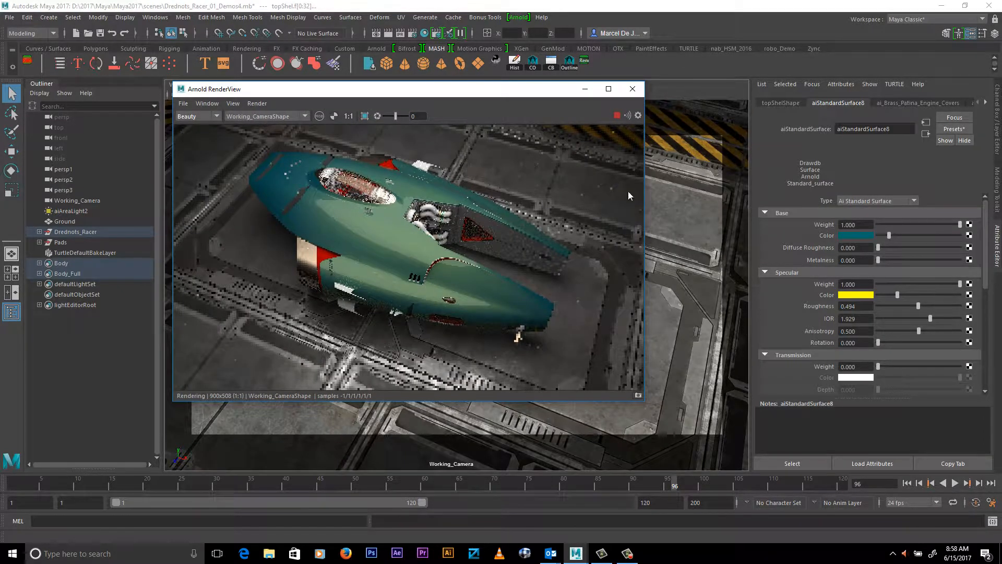
left_click_drag(591, 322, 604, 308, "alt")
left_click_drag(440, 254, 456, 237, "alt")
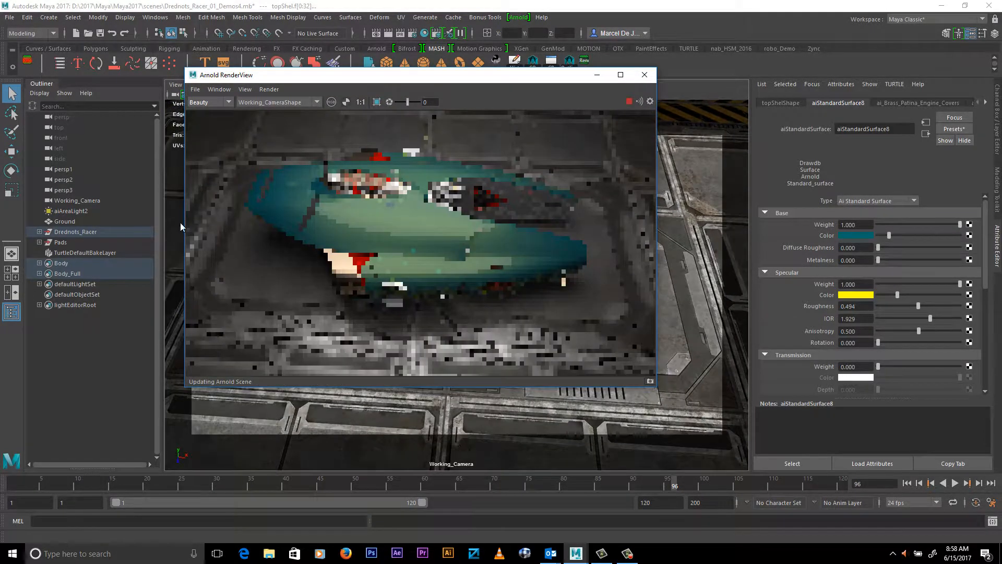
Step: Select aiAreaLight2 and set its Light Shape to quad
left_click(71, 210)
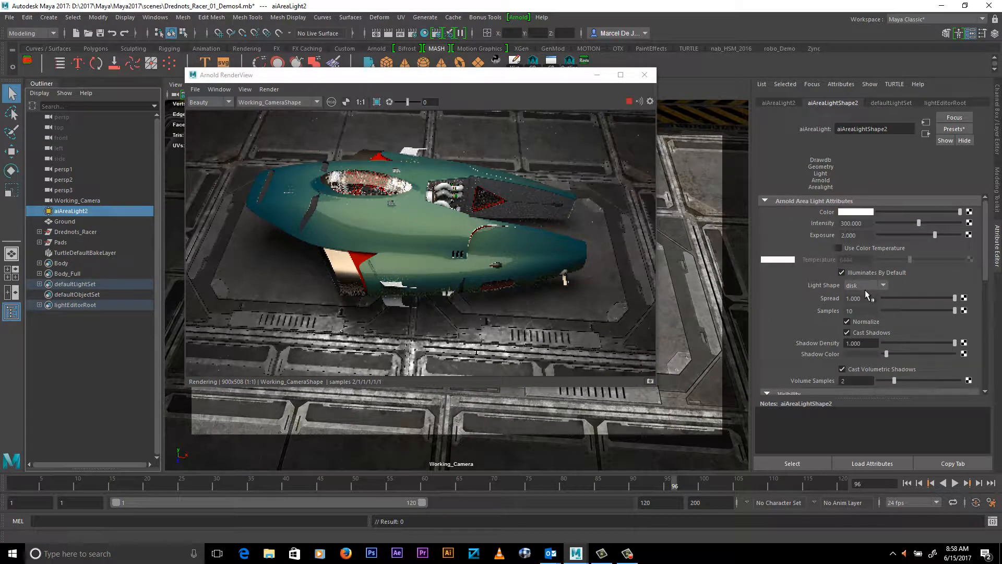
scroll(867, 291, "up", 2)
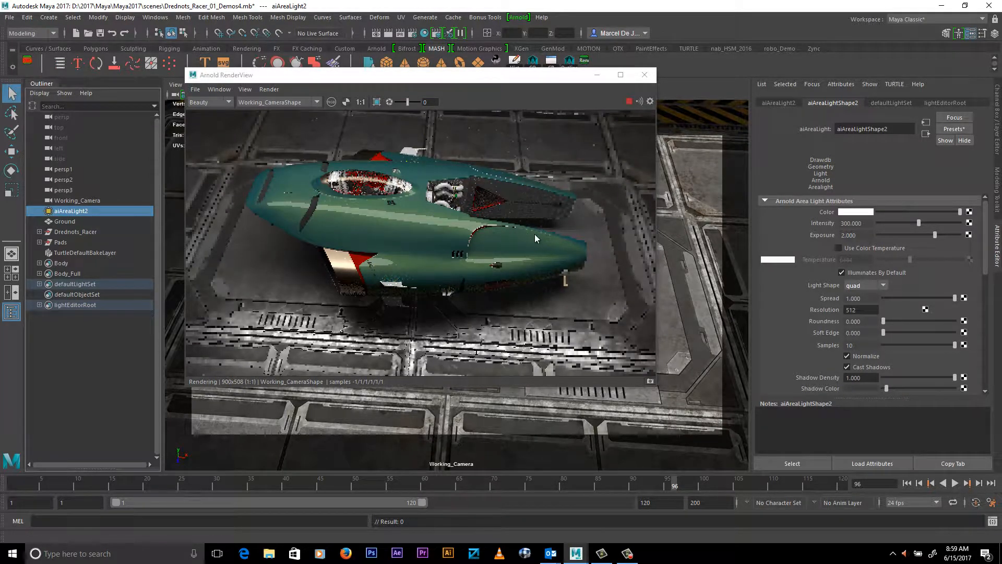
Step: Hide the Ground_Pads layer, show the Ground_Plain layer, and restart the render in a freshly opened Arnold RenderView
left_click(999, 129)
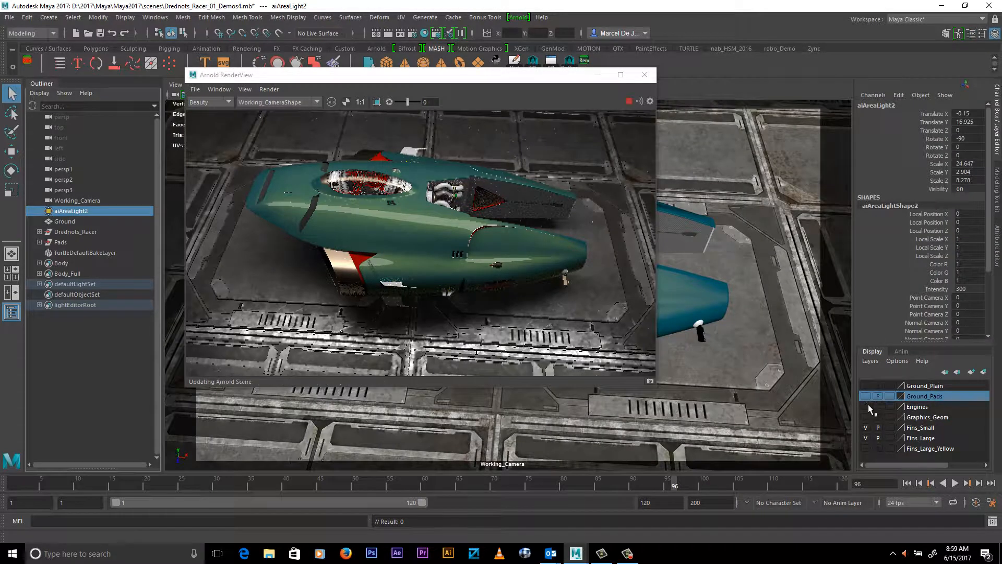
left_click(865, 396)
left_click(865, 385)
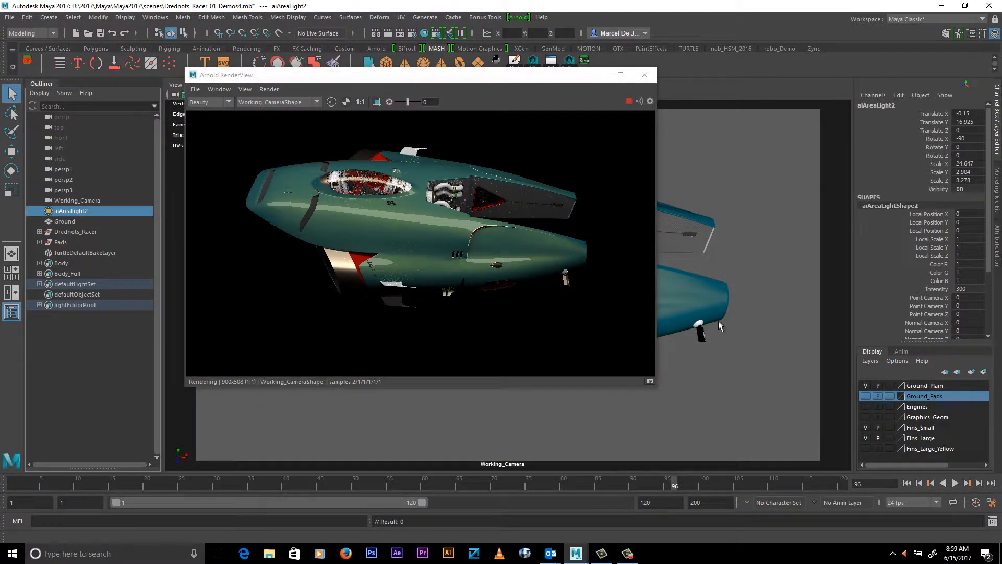
left_click(645, 75)
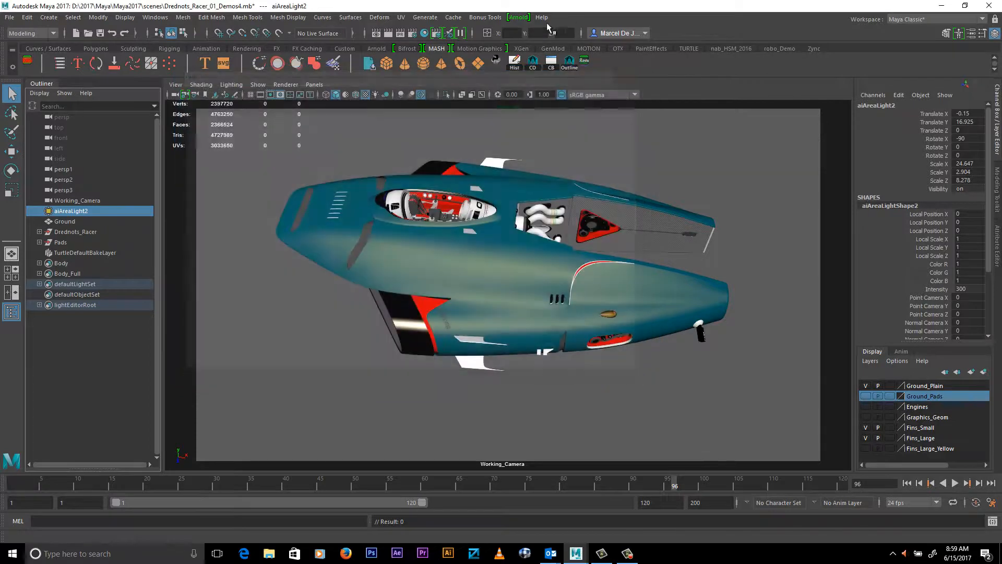
left_click(518, 17)
left_click(533, 47)
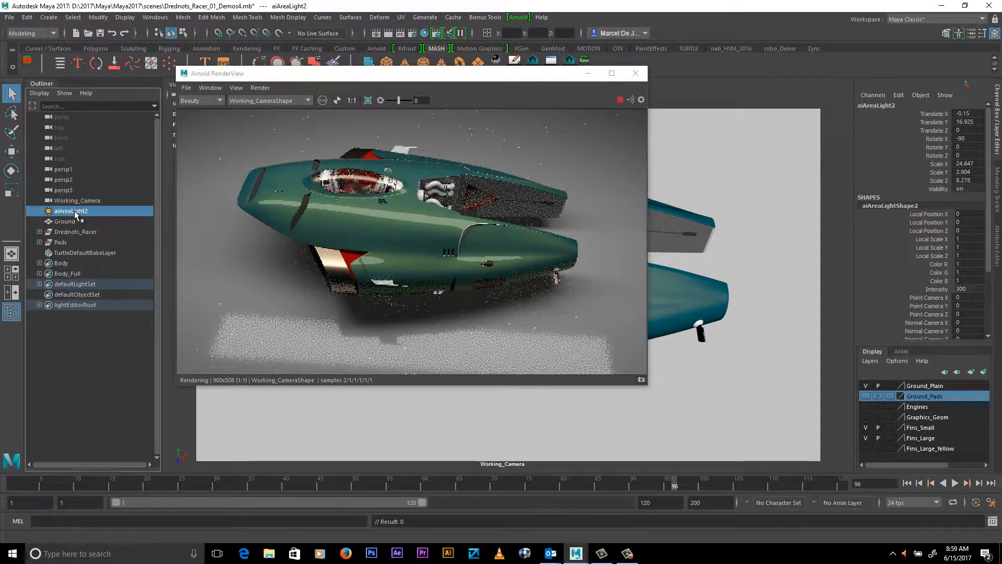
Step: Set the Roundness and Soft Edge of the quad area light aiAreaLight2 to 1
key("ctrl+a")
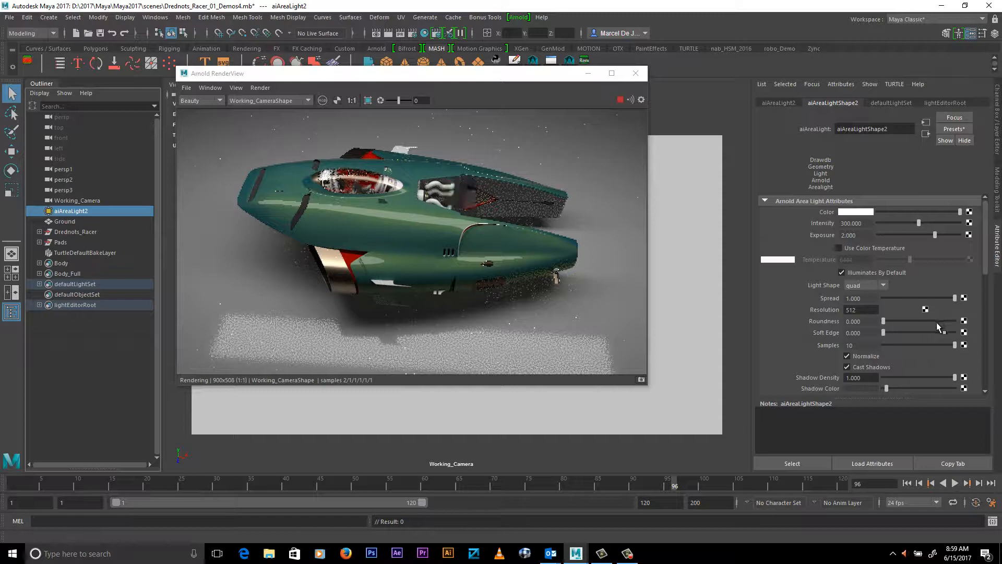
left_click_drag(936, 322, 976, 318)
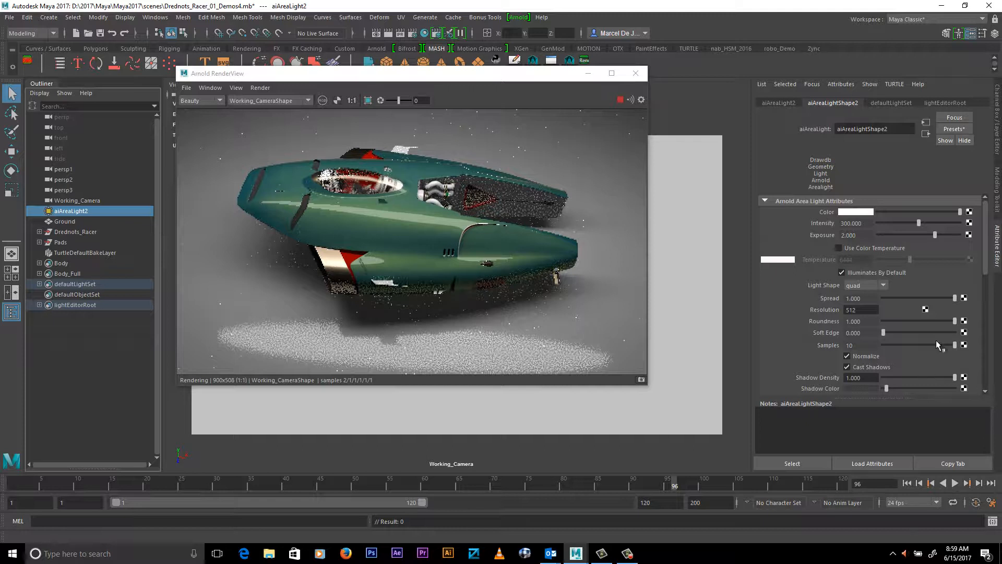
left_click_drag(946, 334, 958, 333)
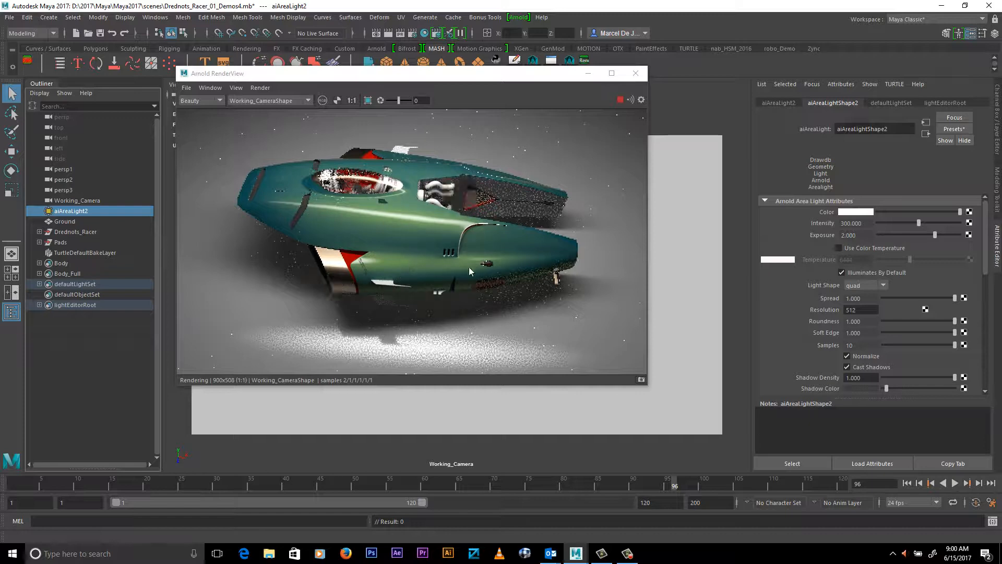
Step: Set the area light's Light Shape to disk and try a brighter exposure before returning it to 2
left_click(883, 285)
left_click(854, 318)
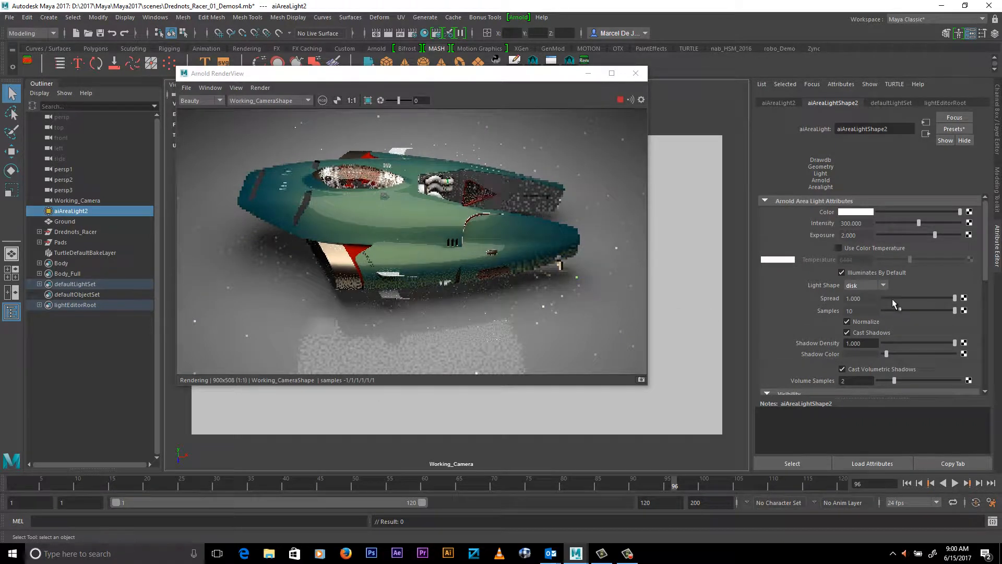
left_click(867, 235)
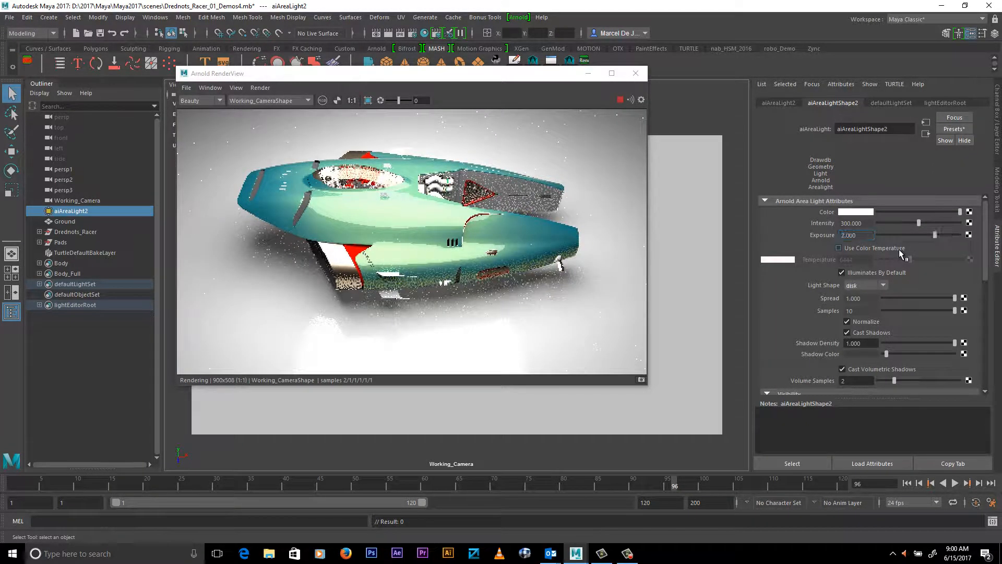
key("Return")
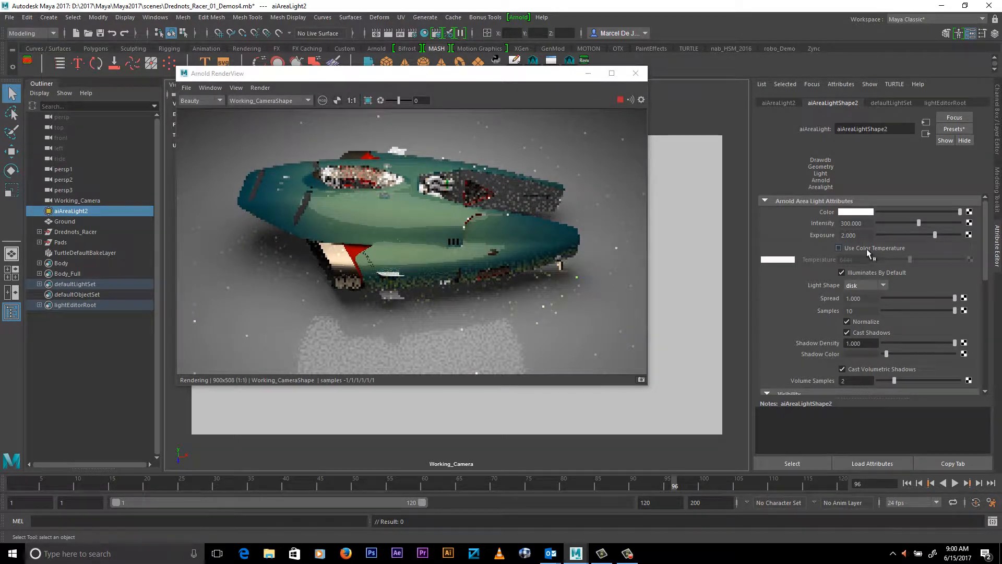
Step: Turn on Use Color Temperature for the area light and try temperatures of 4444 and 9999
left_click(855, 248)
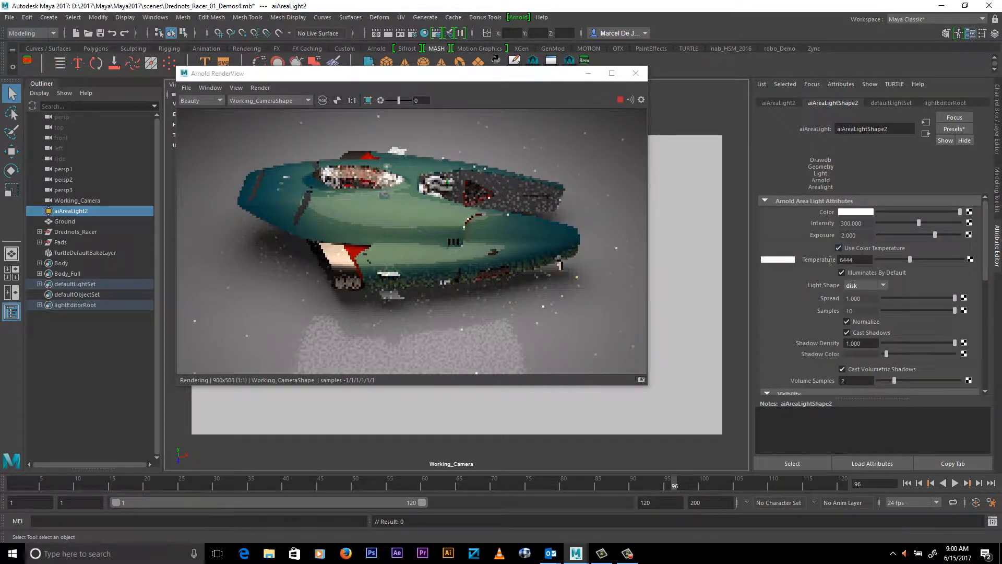
double_click(867, 260)
type("4444")
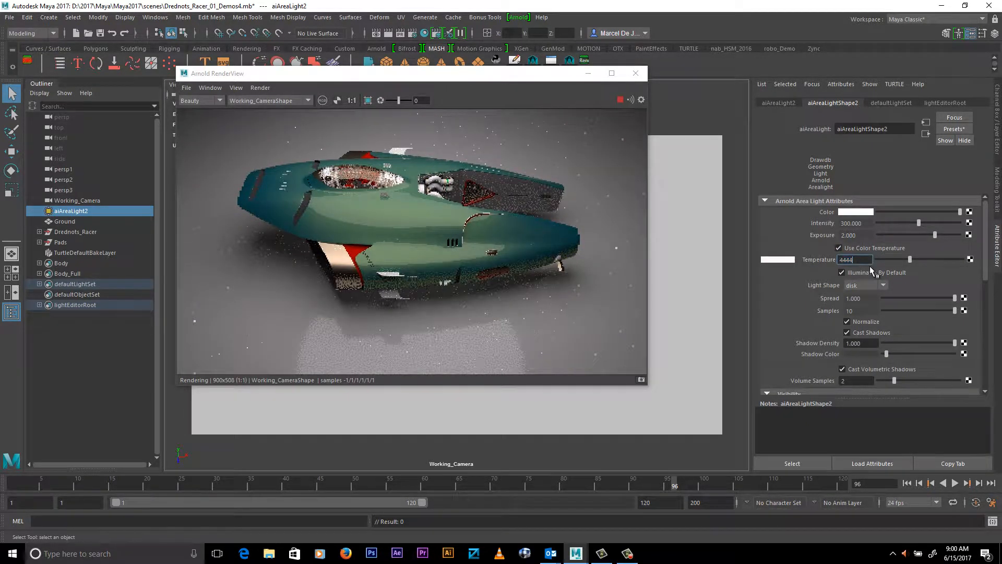
key("Return")
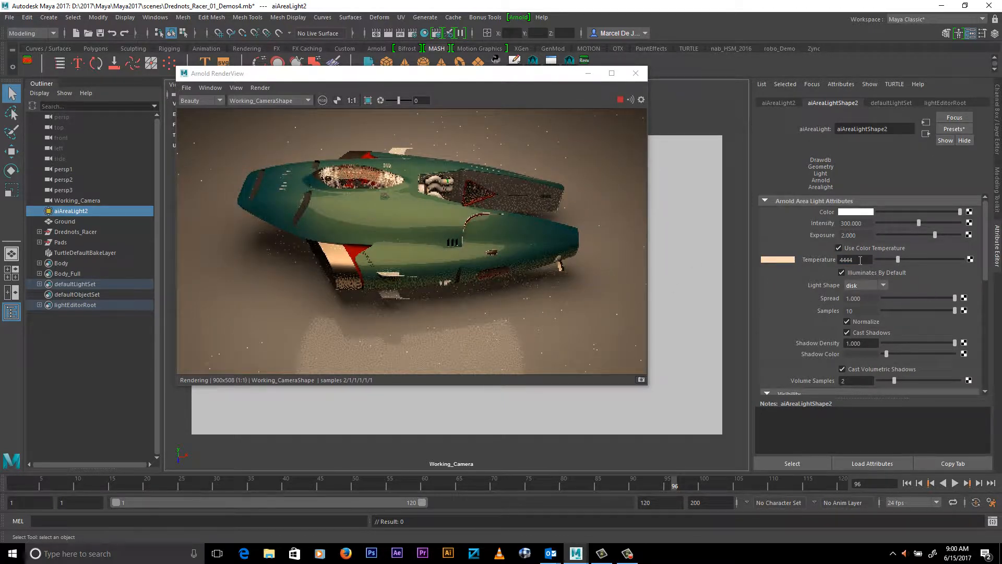
type("9999")
key("Return")
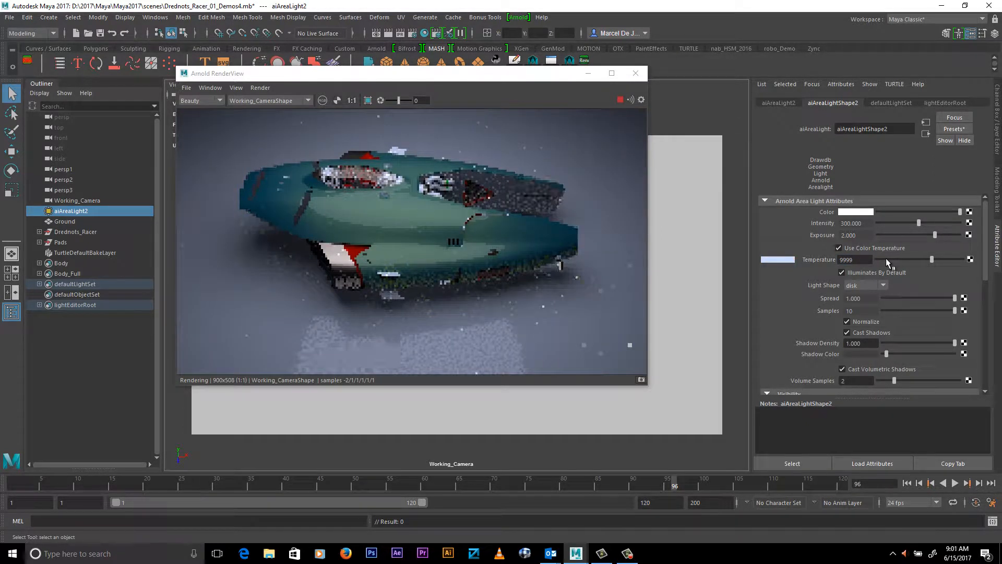
Step: Set the area light's Temperature to 6500 and turn off Use Color Temperature
left_click(865, 259)
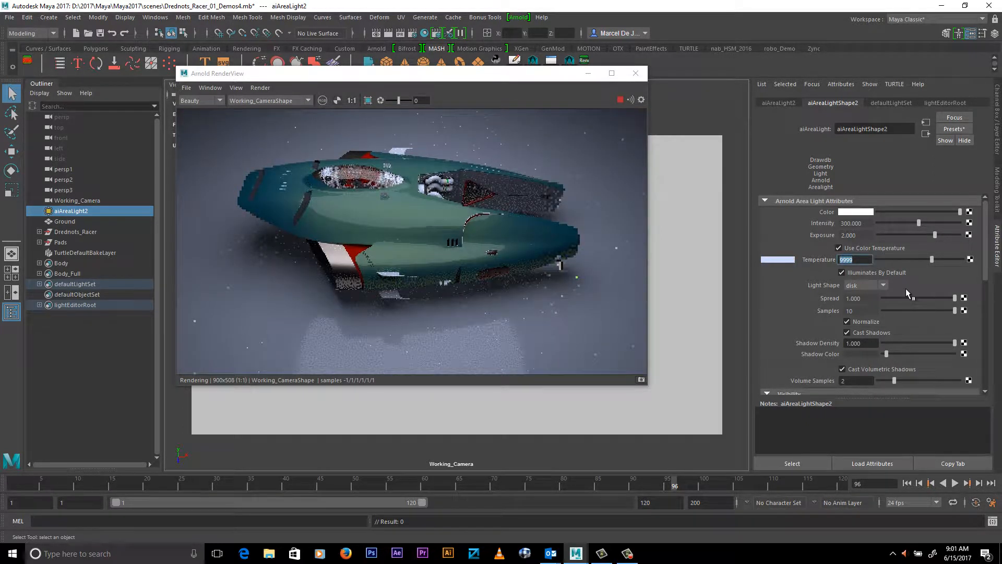
type("6500")
key("Return")
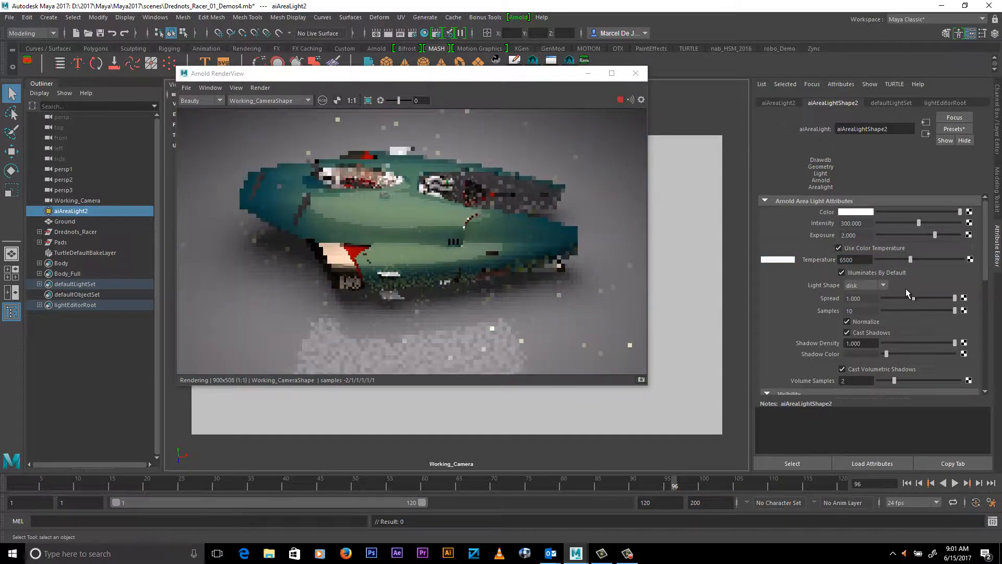
left_click(887, 248)
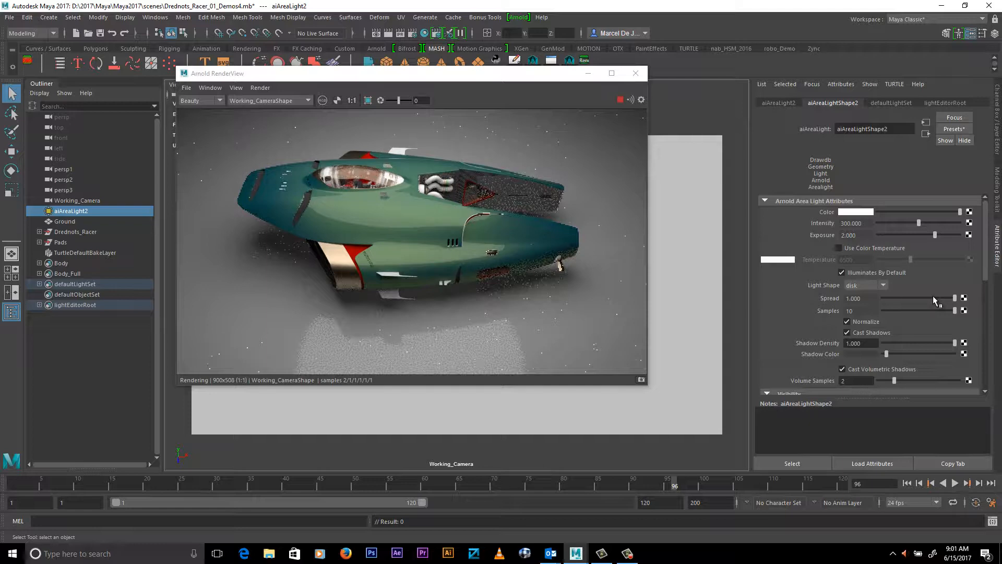
Step: Try narrowing the area light's Spread to 0.111 and then 0, with its Exposure lowered to 1
left_click_drag(933, 296, 895, 297)
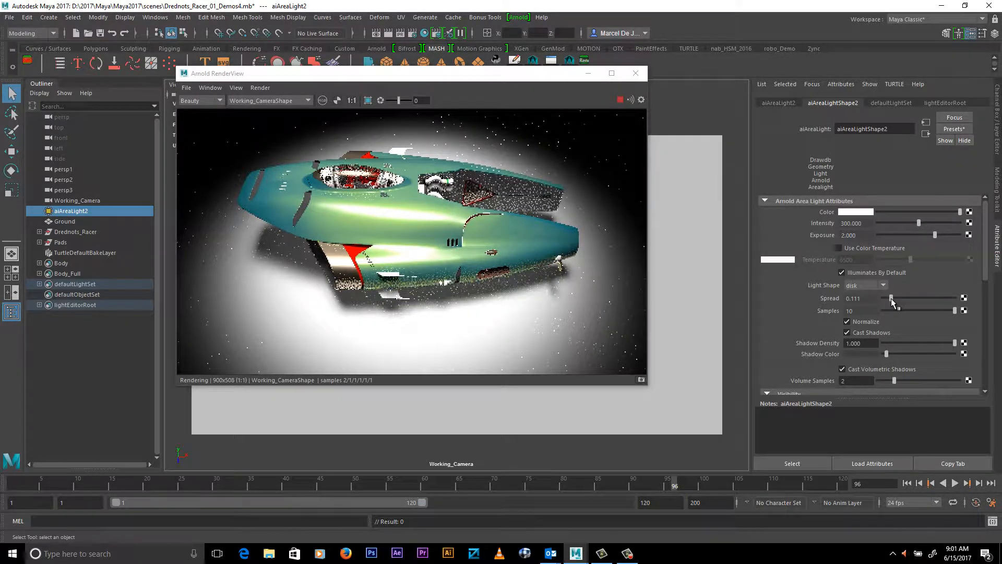
left_click_drag(891, 298, 882, 298)
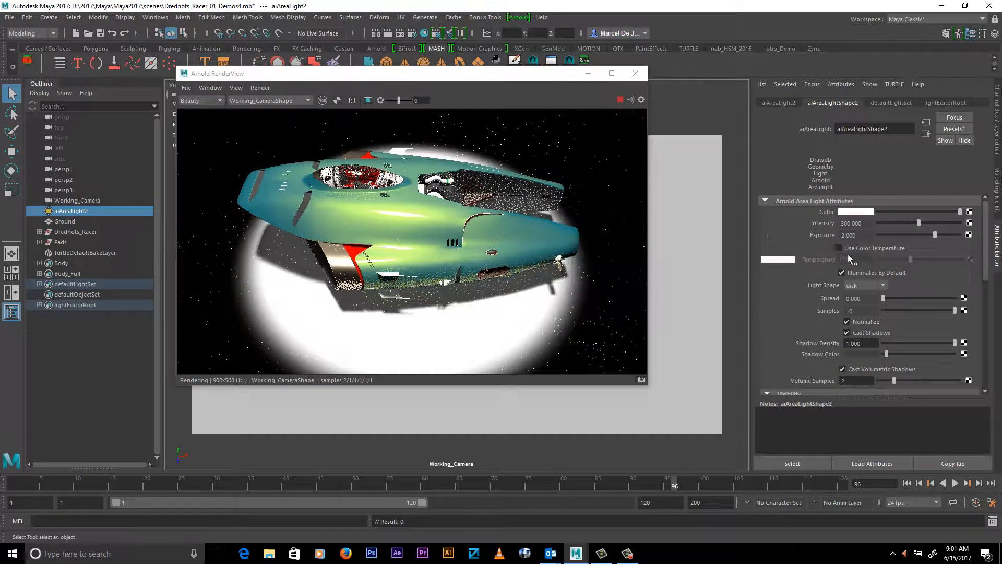
double_click(860, 235)
type("1")
key("Return")
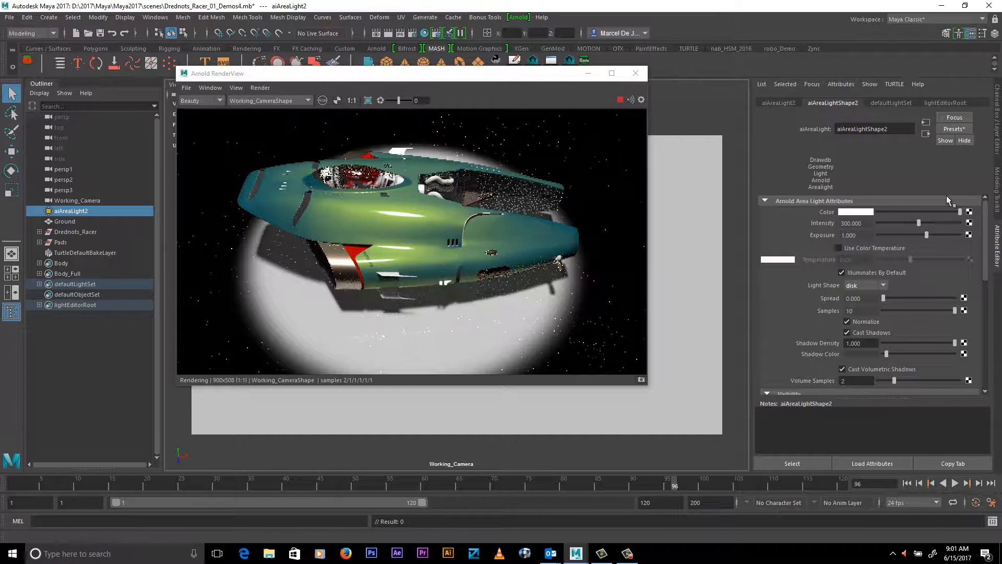
Step: Return the area light's Spread to 1 and raise its Exposure to 2, then 3
left_click_drag(951, 299, 957, 299)
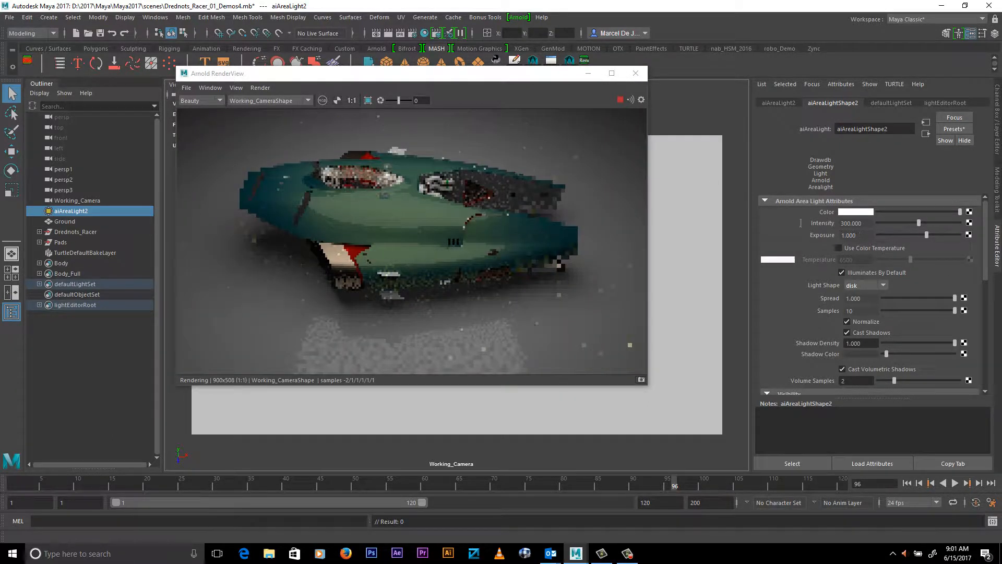
double_click(856, 235)
type("2")
key("Return")
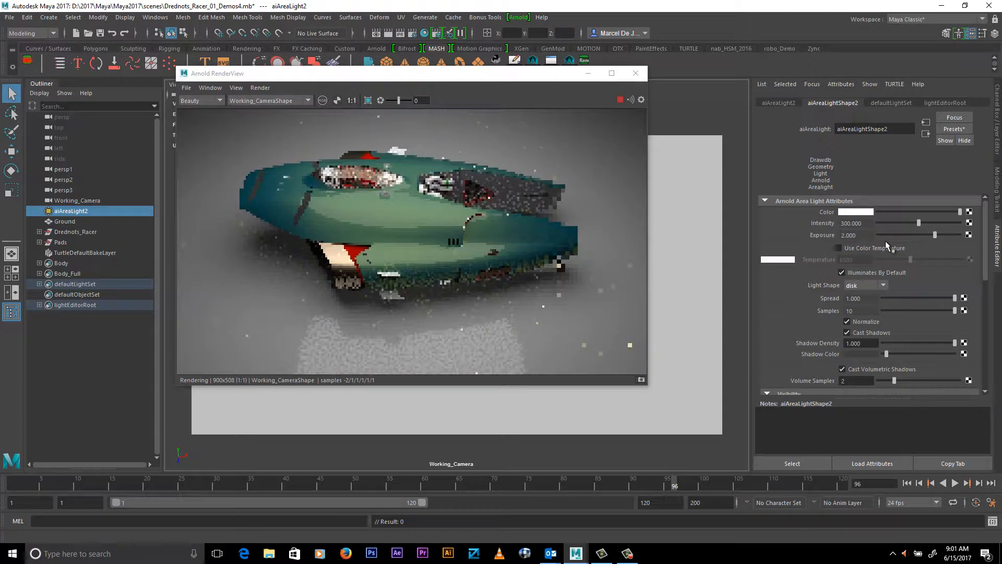
double_click(856, 235)
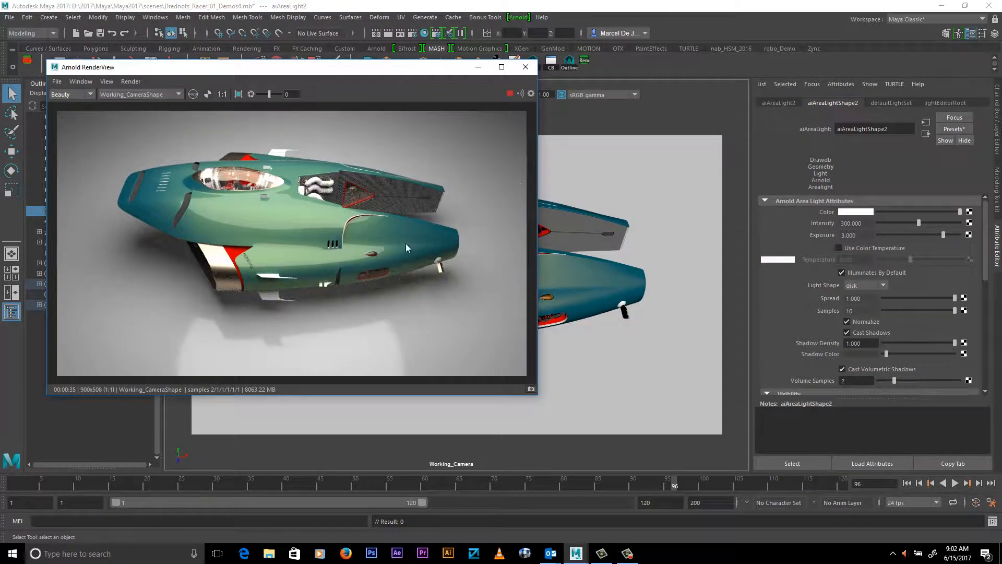
Step: Orbit the camera around the racer inside the RenderView and add the 3D Manipulation icon to its toolbar
left_click_drag(406, 243, 245, 225, "alt")
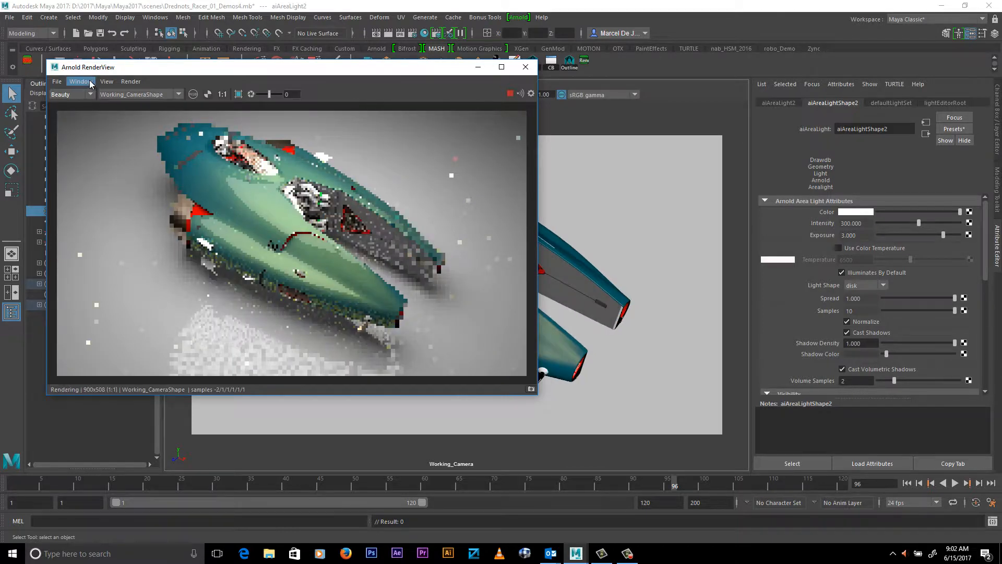
left_click(81, 82)
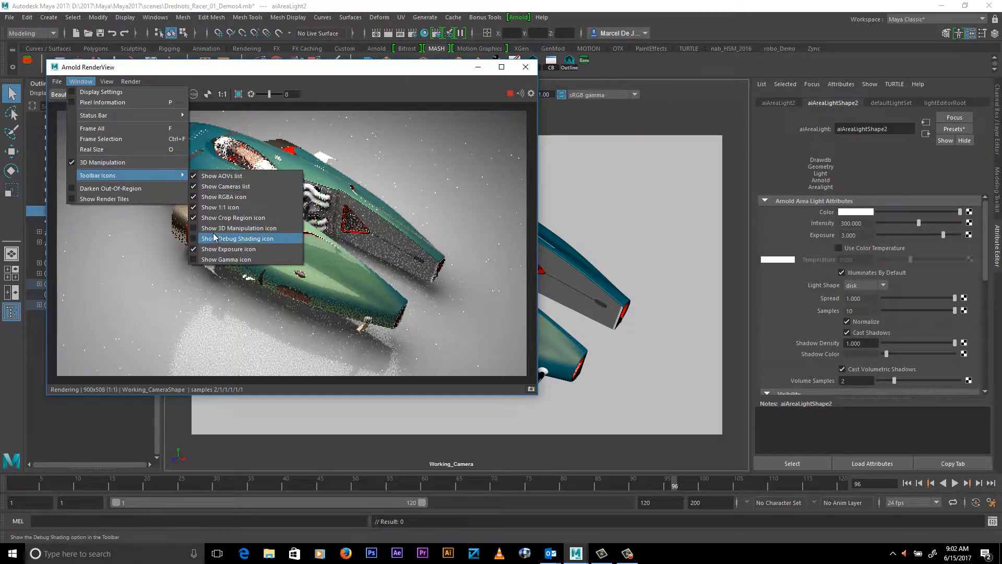
left_click(231, 230)
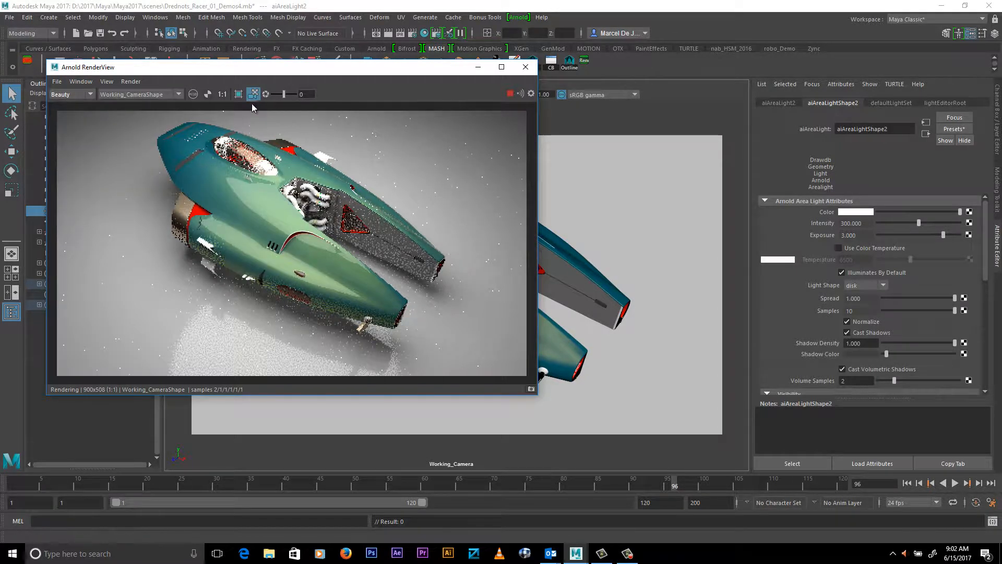
Step: Pan the framed render image with 3D Manipulation off, then turn it back on and orbit to a lower side view
key("f")
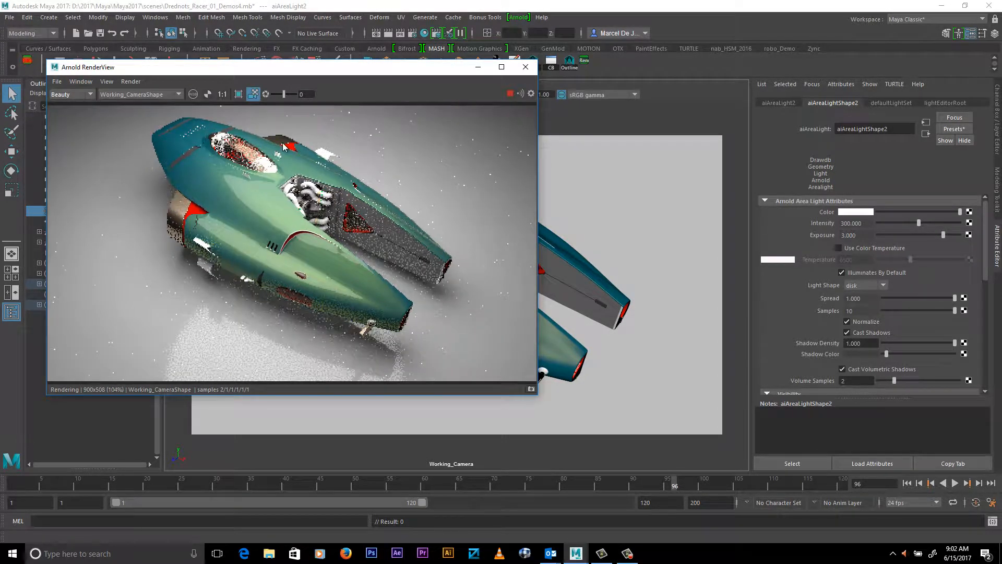
middle_click_drag(392, 231, 425, 233)
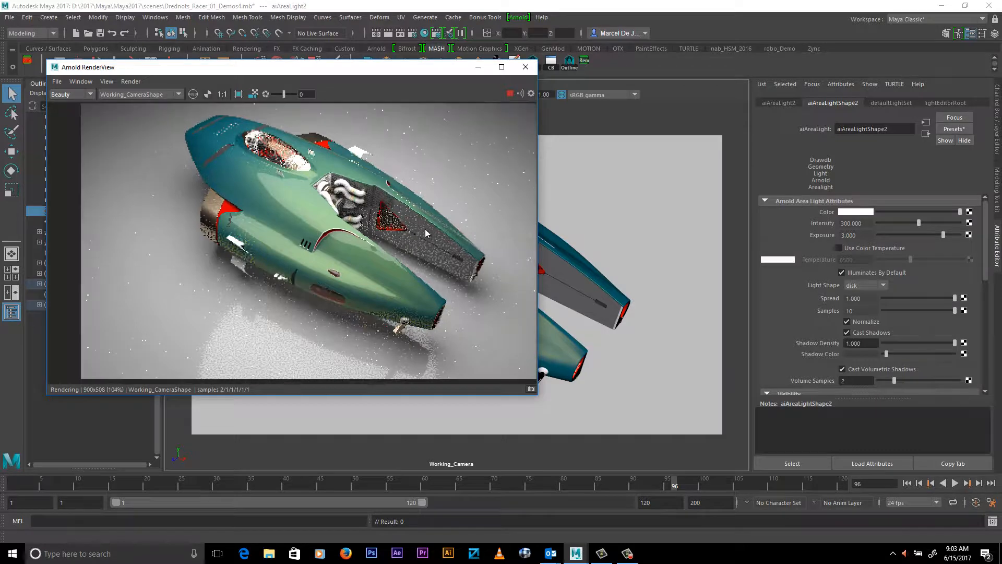
middle_click_drag(295, 235, 354, 210)
left_click(253, 94)
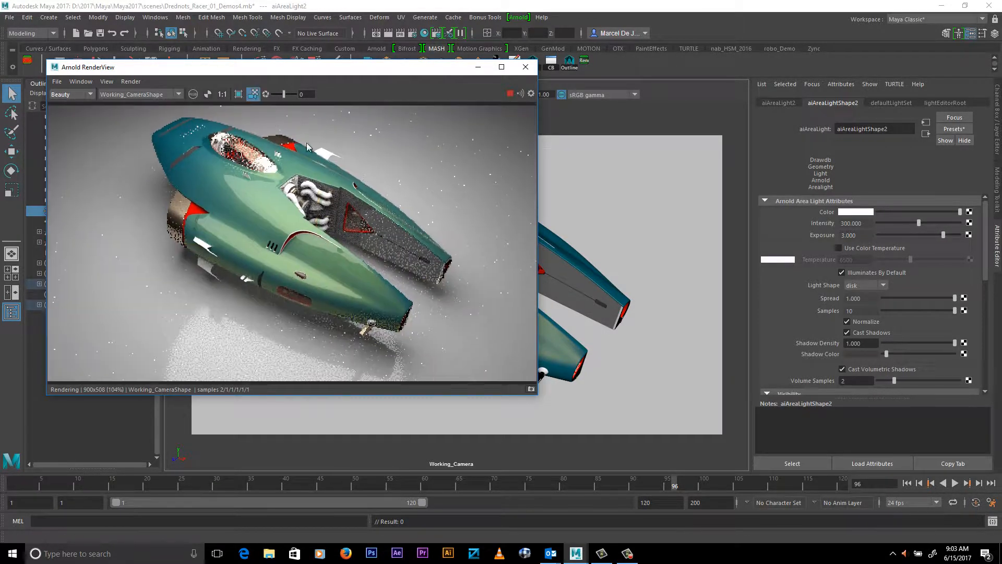
left_click_drag(274, 225, 280, 221, "alt")
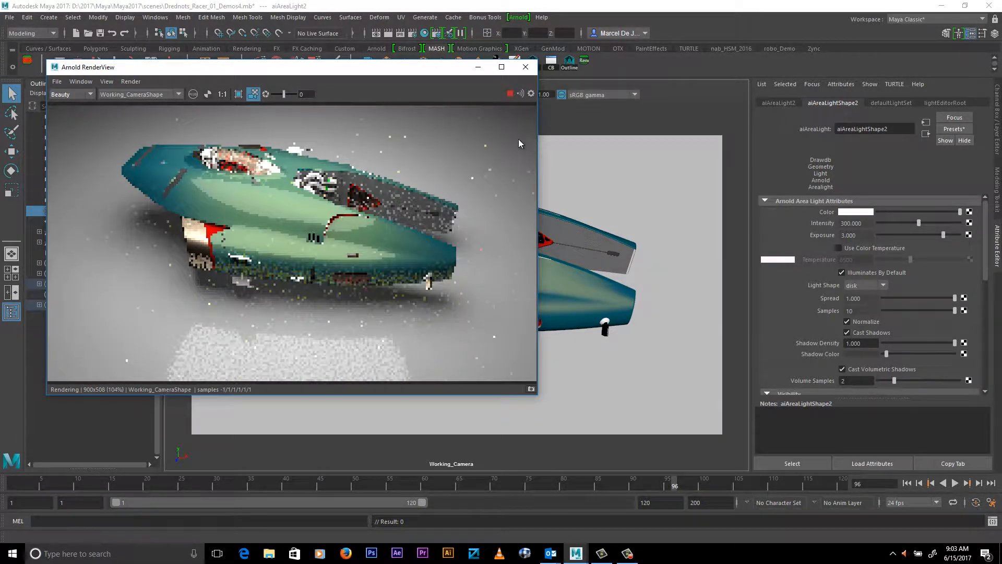
left_click_drag(647, 270, 649, 274, "alt")
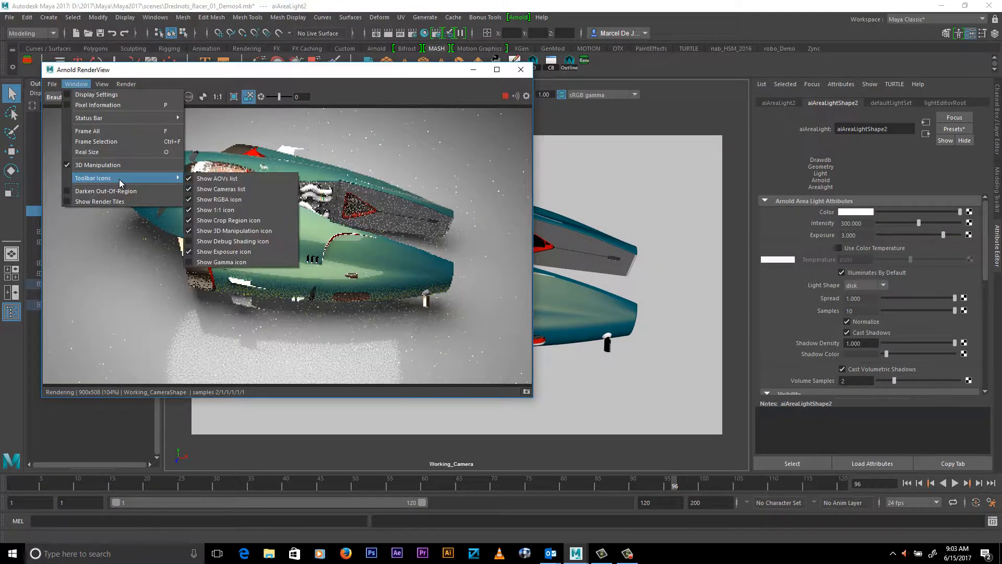
Step: Show the gamma control in the RenderView toolbar, and try a different display exposure before resetting it to 0
left_click(226, 263)
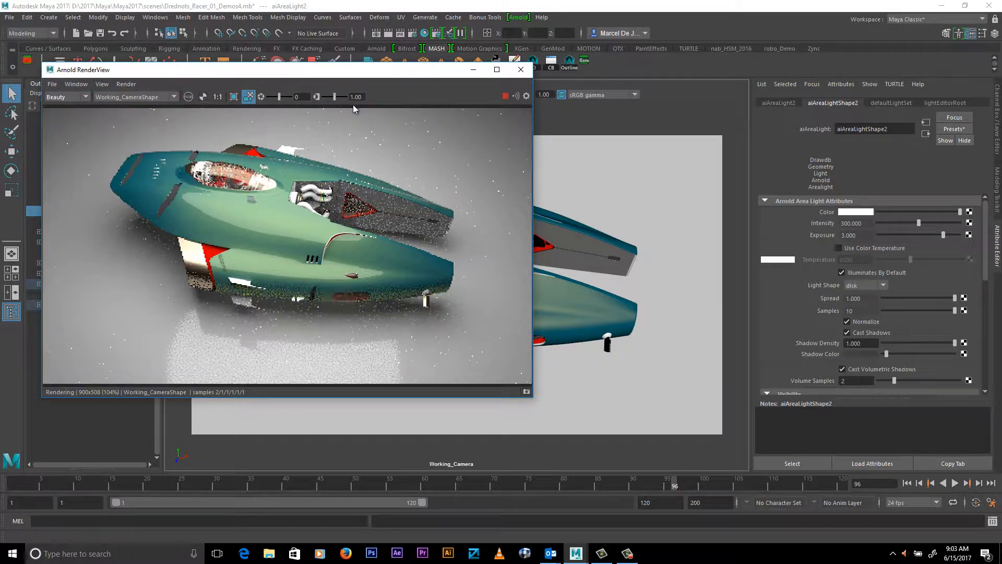
left_click_drag(279, 99, 304, 100)
left_click(261, 98)
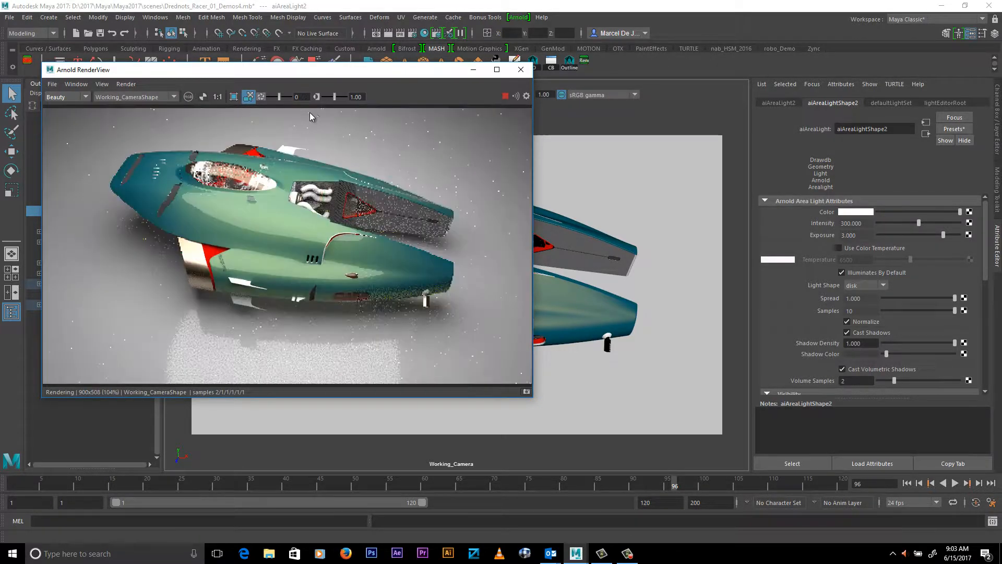
Step: Add the Debug Shading icon to the RenderView toolbar
left_click(76, 84)
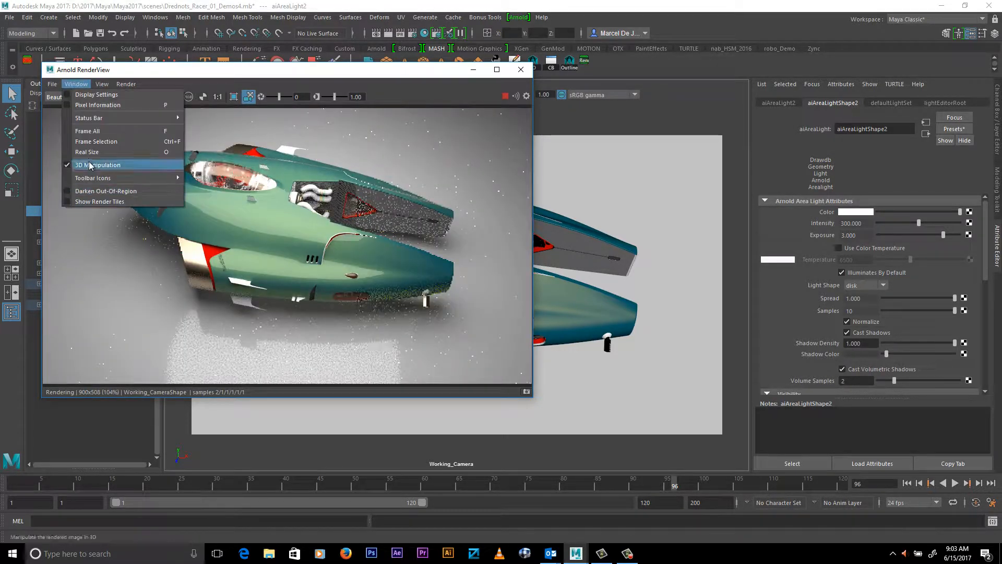
mouse_move(104, 178)
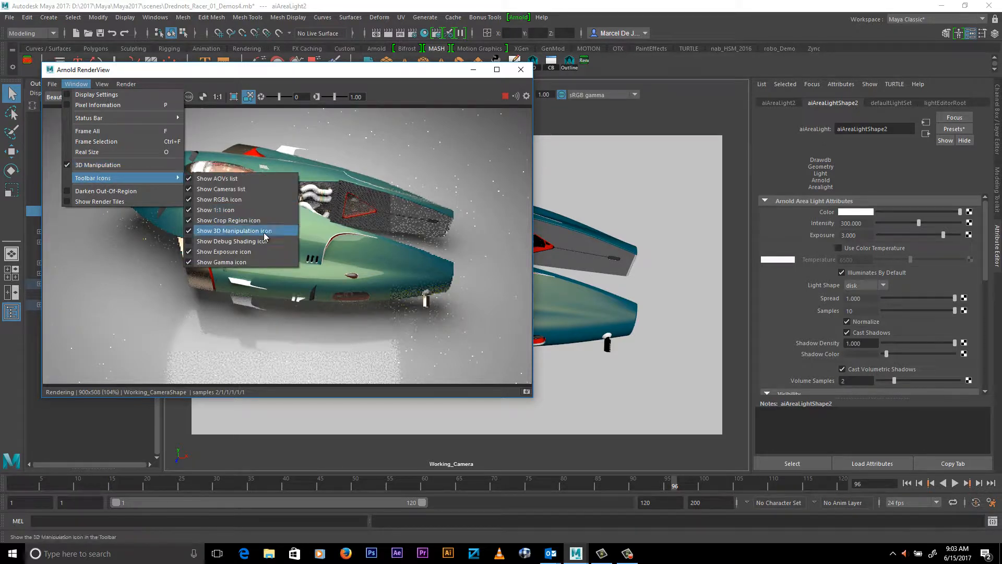
left_click(238, 241)
left_click_drag(329, 70, 317, 70)
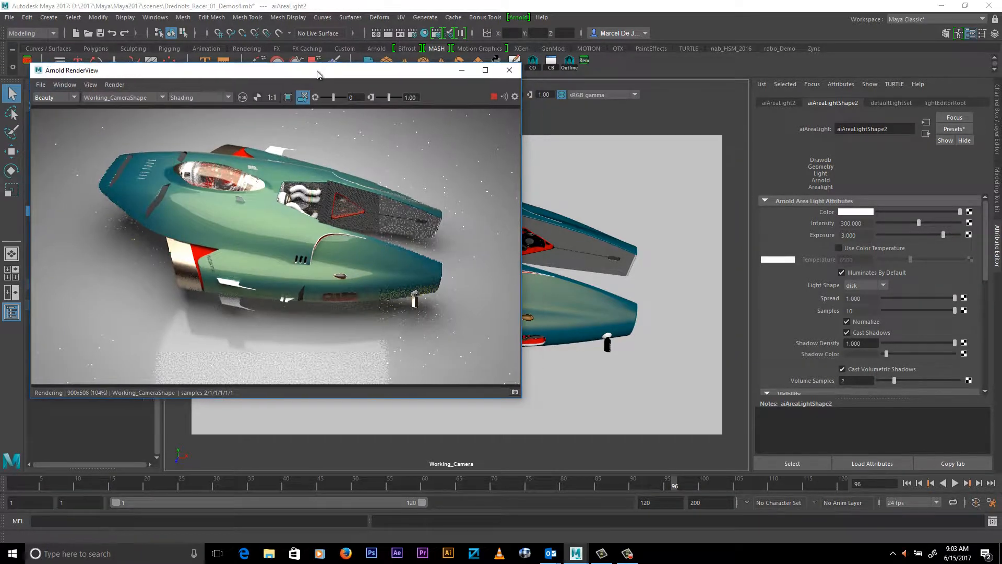
Step: Preview the racer in Basic debug shading from an orbited angle, and switch the debug shading to Lighting
left_click(203, 96)
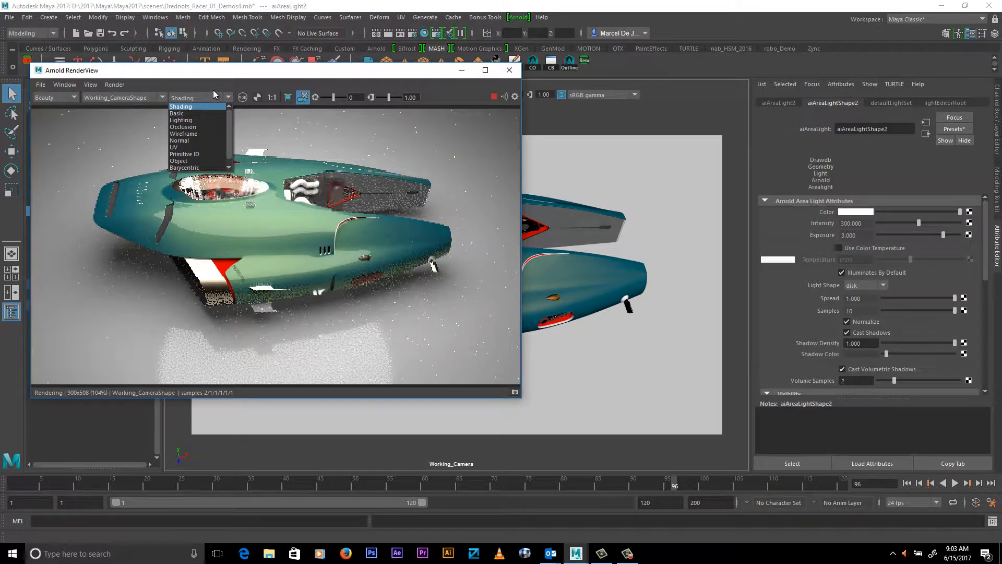
left_click(188, 115)
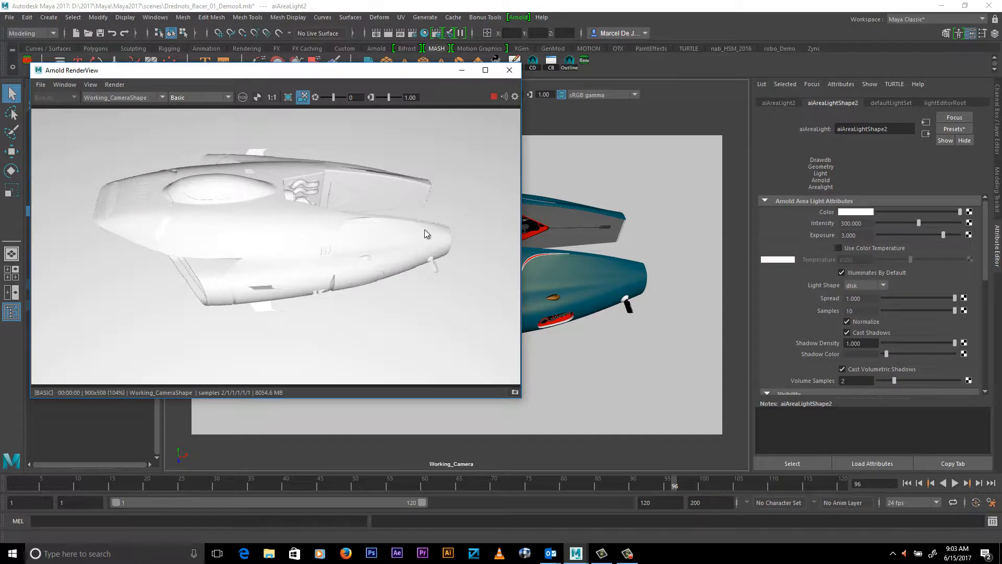
mouse_move(425, 230)
left_mouse_down("alt")
mouse_move(320, 231)
mouse_move(428, 232)
mouse_move(385, 230)
left_mouse_up("alt")
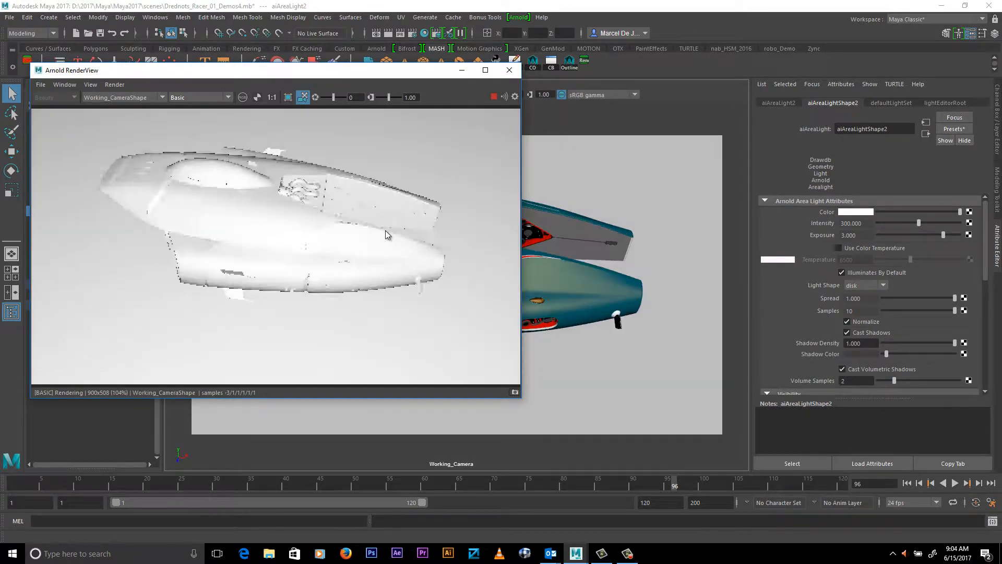
left_click(188, 99)
left_click(181, 120)
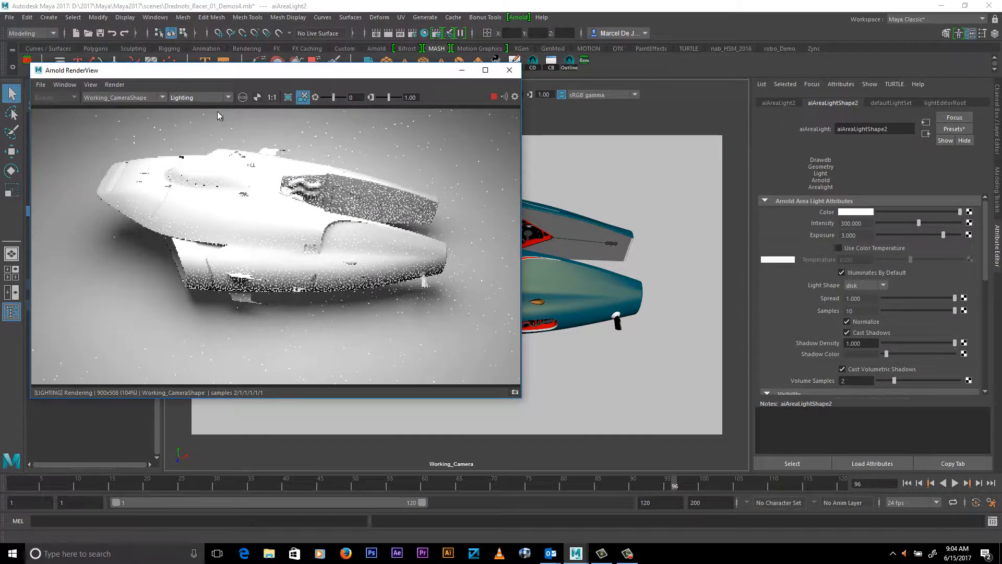
left_click_drag(212, 70, 206, 53)
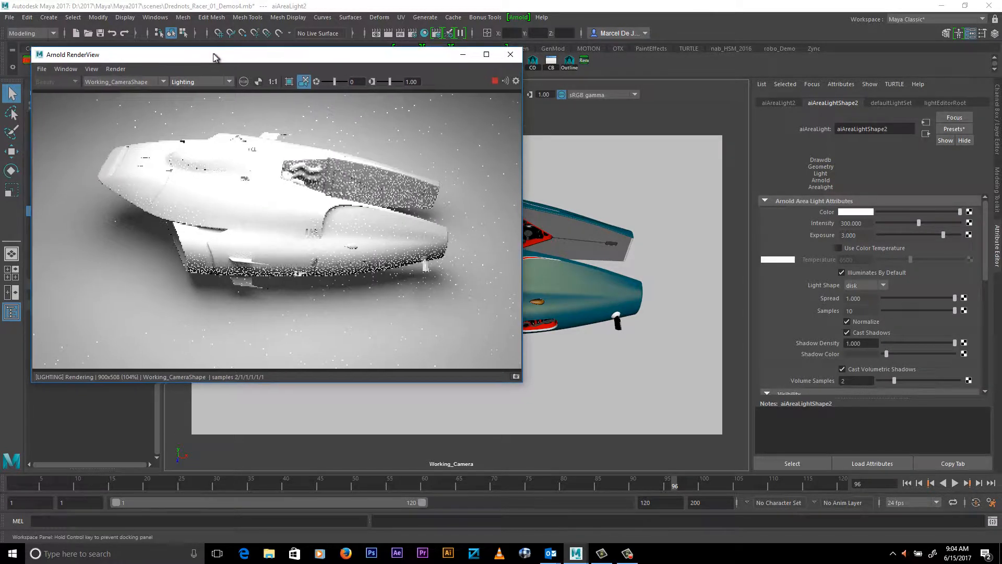
Step: Preview the racer in Occlusion and Wireframe debug shading
left_click(183, 80)
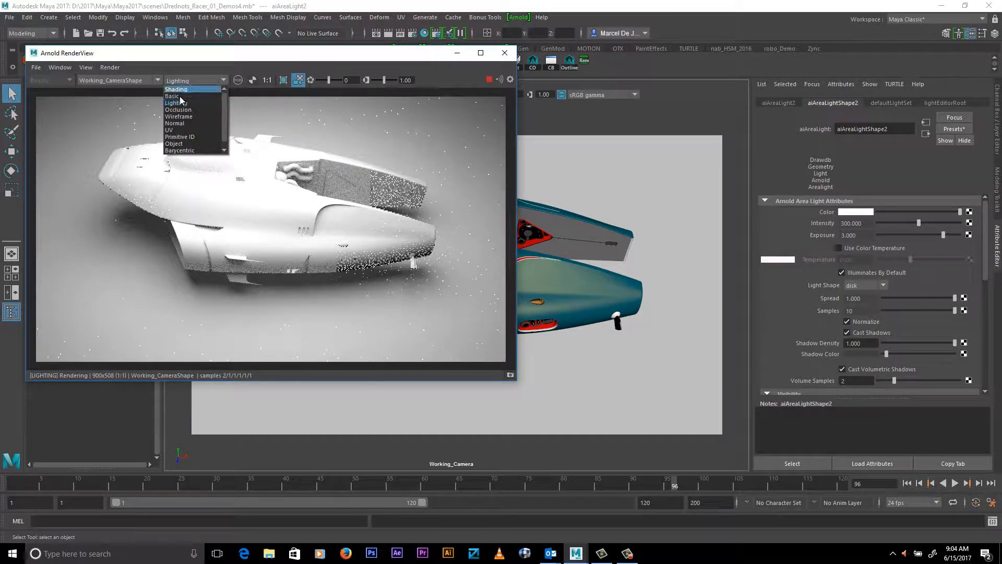
left_click(178, 110)
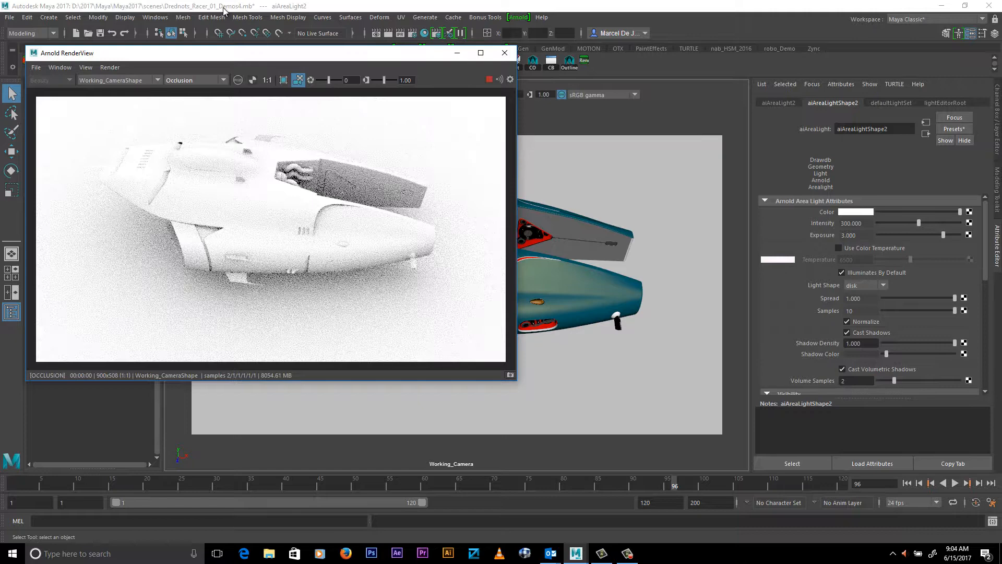
left_click(177, 79)
left_click(178, 117)
Step: Set the debug shading to Object, orbit the racer, and pick its body shell and cockpit area in the render
left_click(201, 80)
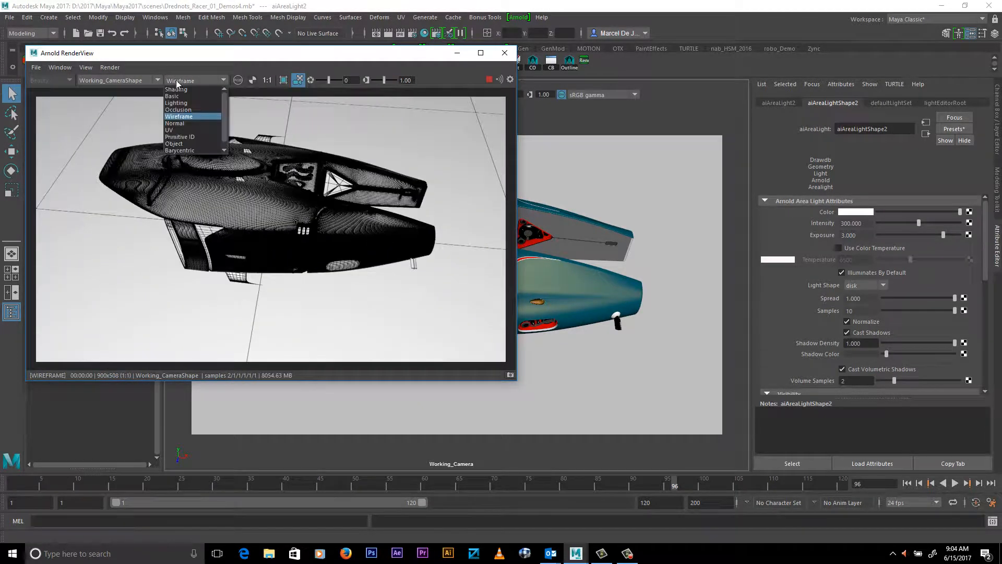
left_click(192, 143)
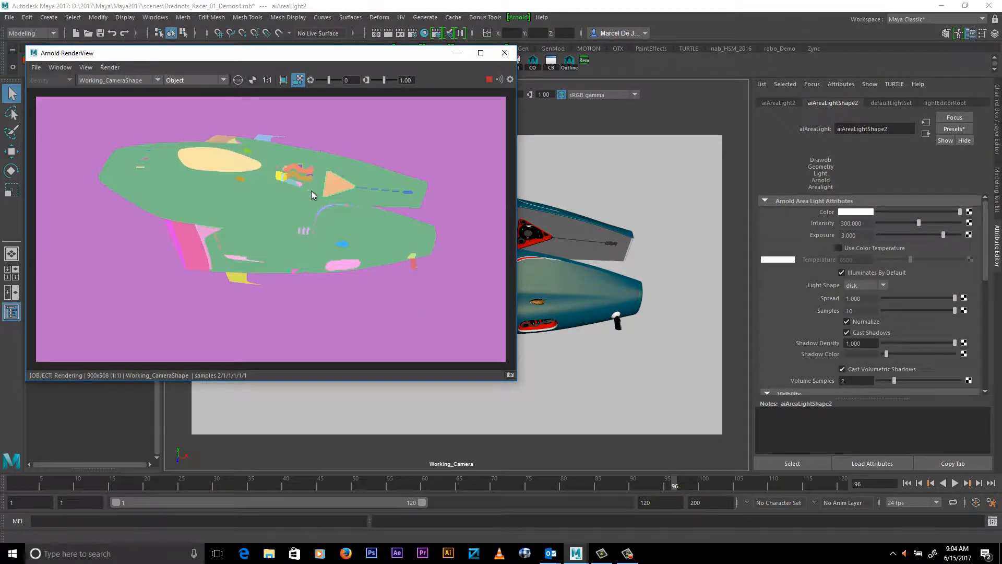
left_click_drag(379, 202, 357, 185, "alt")
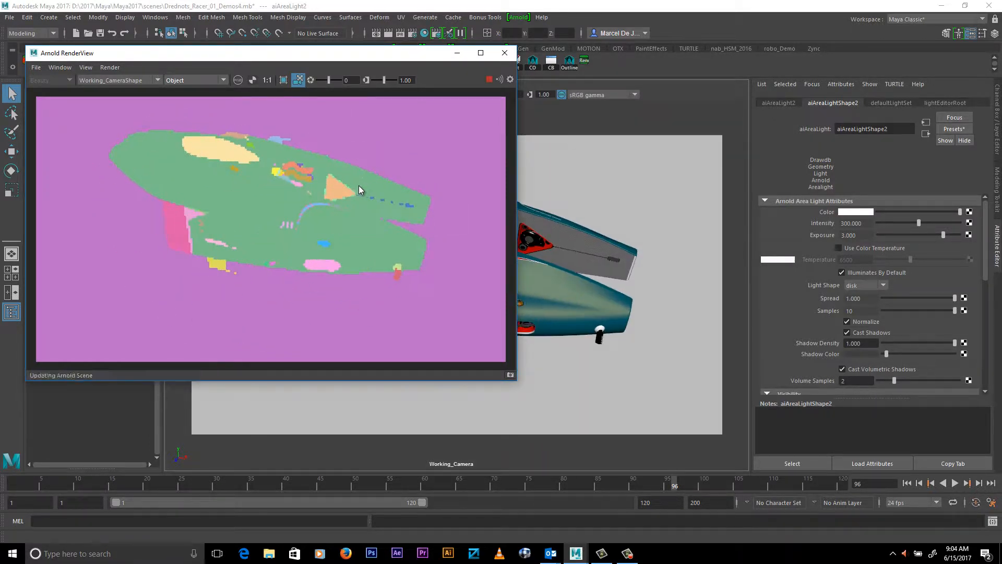
left_click(359, 186)
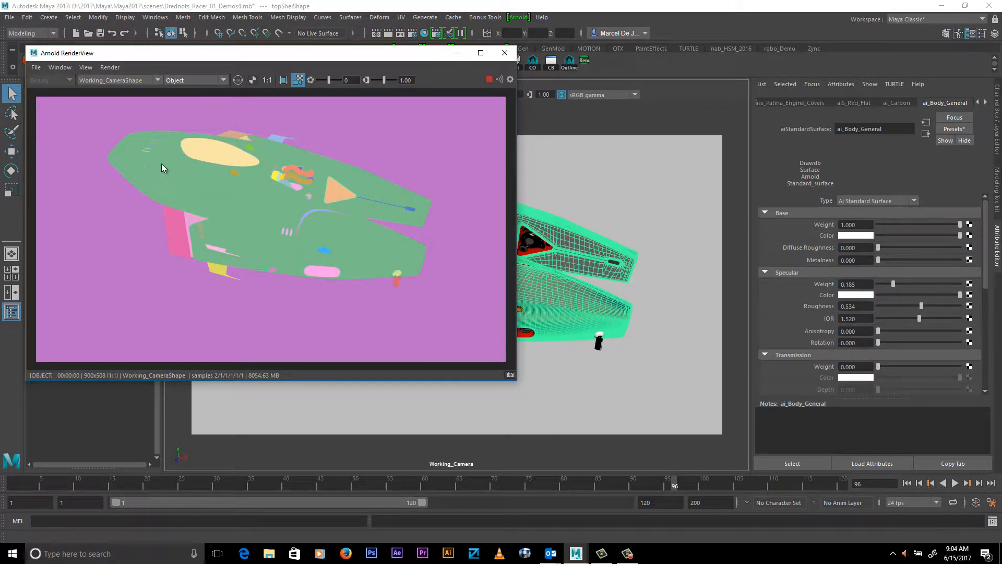
left_click(206, 152)
left_click(264, 254)
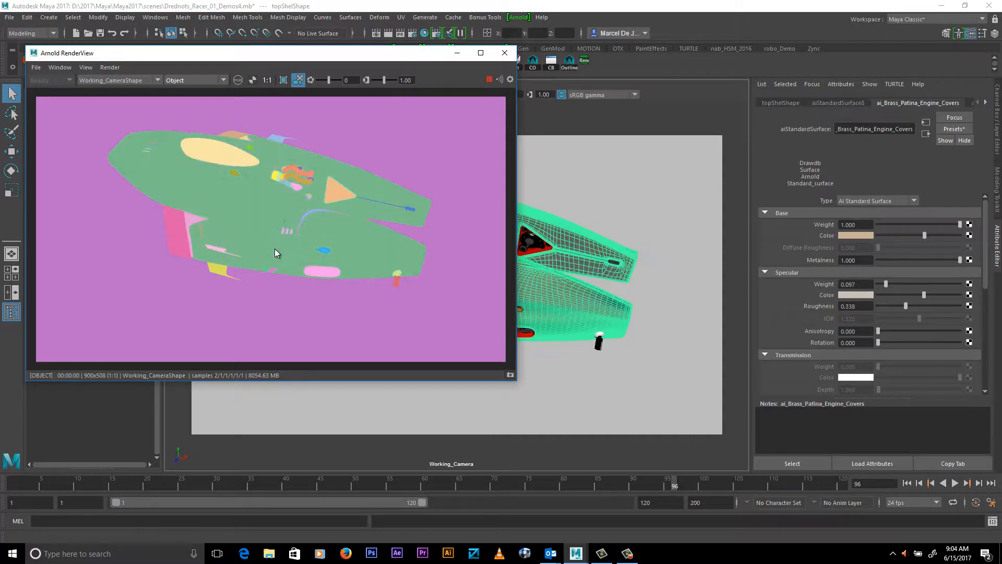
Step: Return the render to full Shading, and pick the cockpit glass and the brass front fin to show their materials
left_click(184, 78)
left_click(186, 99)
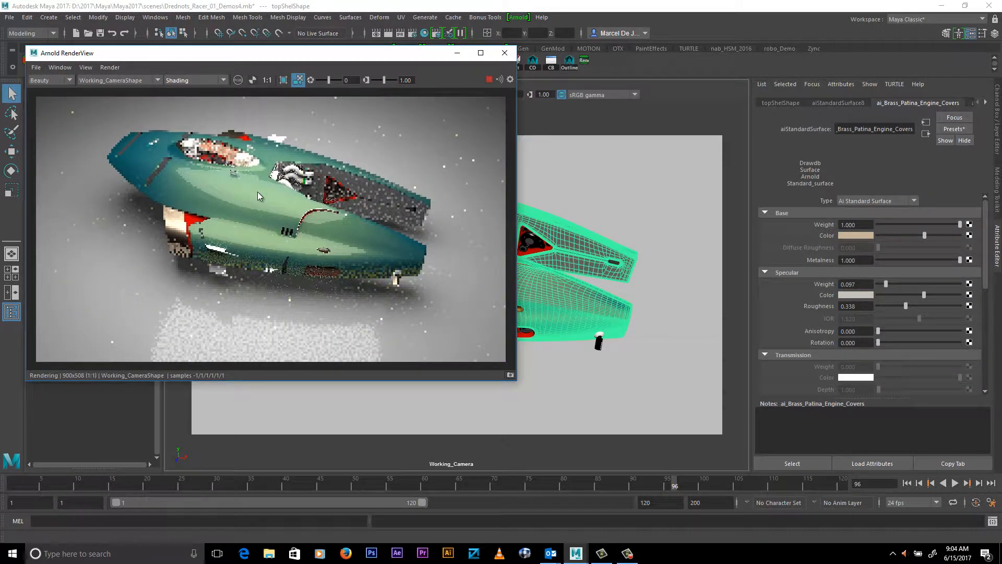
left_click(218, 150)
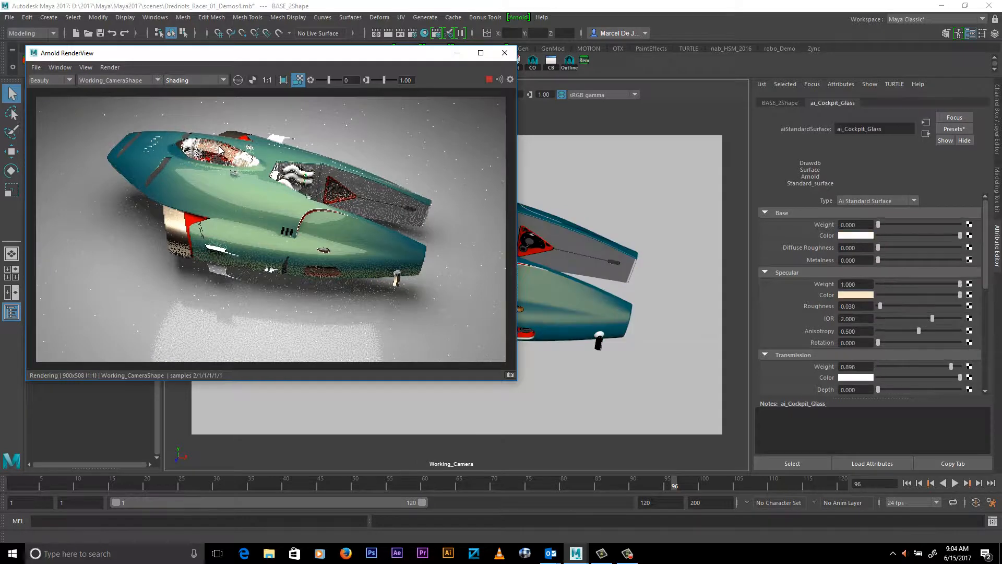
left_click(179, 228)
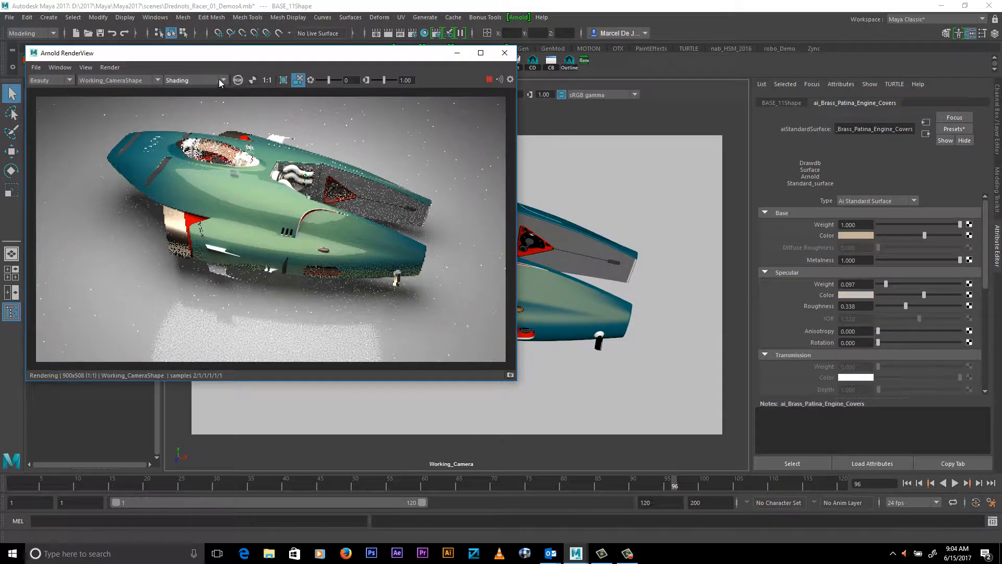
left_click_drag(218, 57, 212, 53)
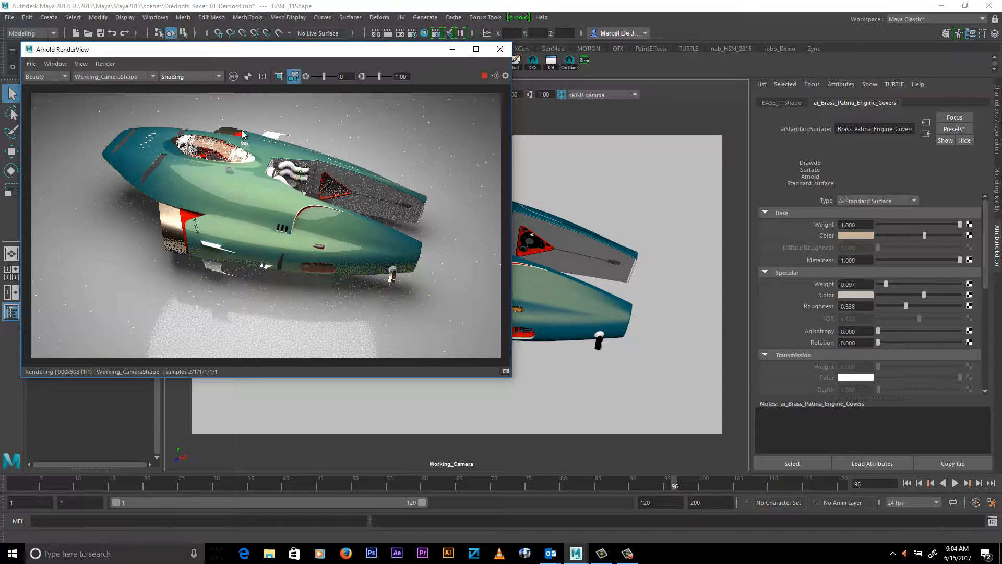
Step: Render with Isolate Selected on the brass fin, switch the selection to the body shell, and look at it closer
left_click(194, 77)
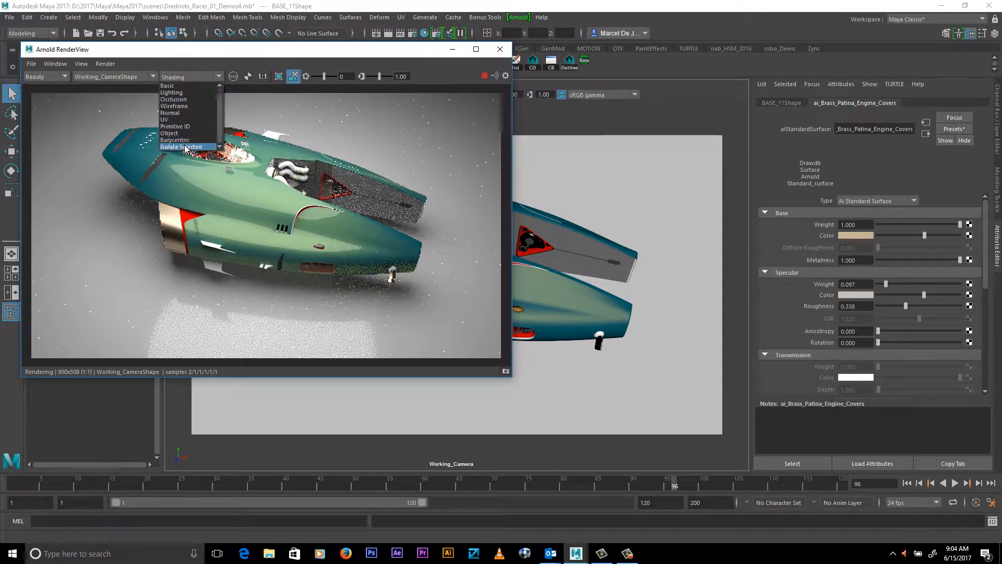
left_click(186, 147)
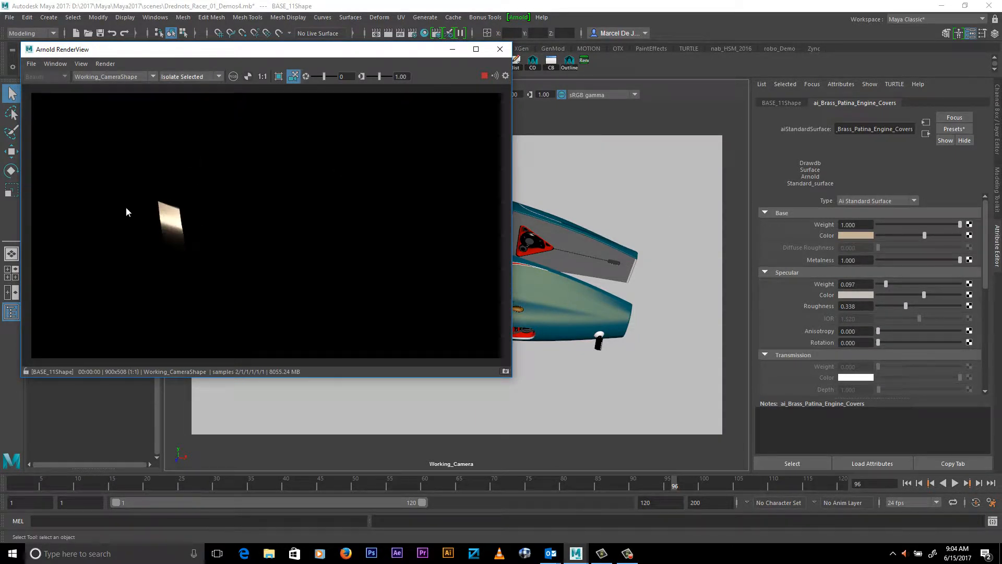
left_click(577, 295)
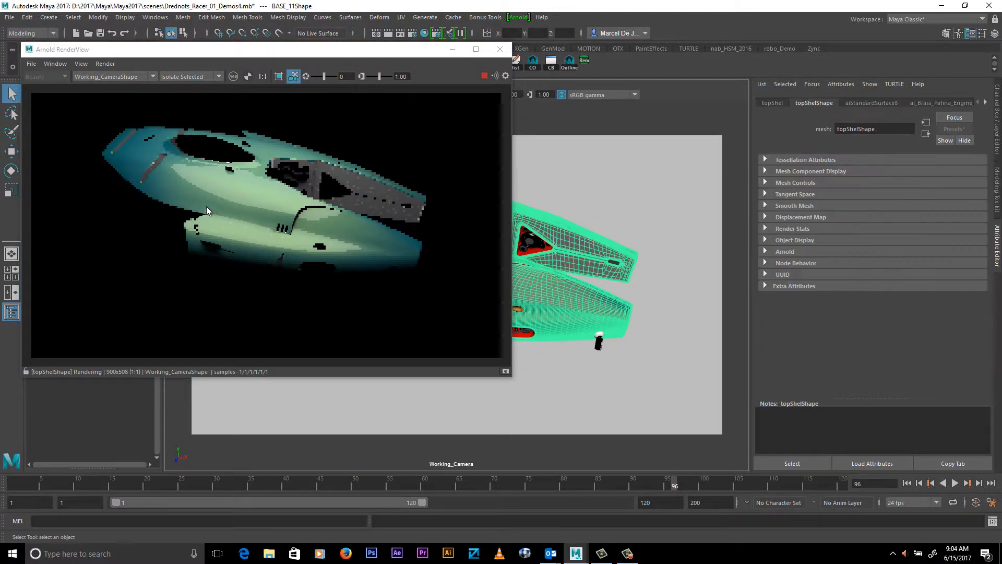
left_click(305, 235)
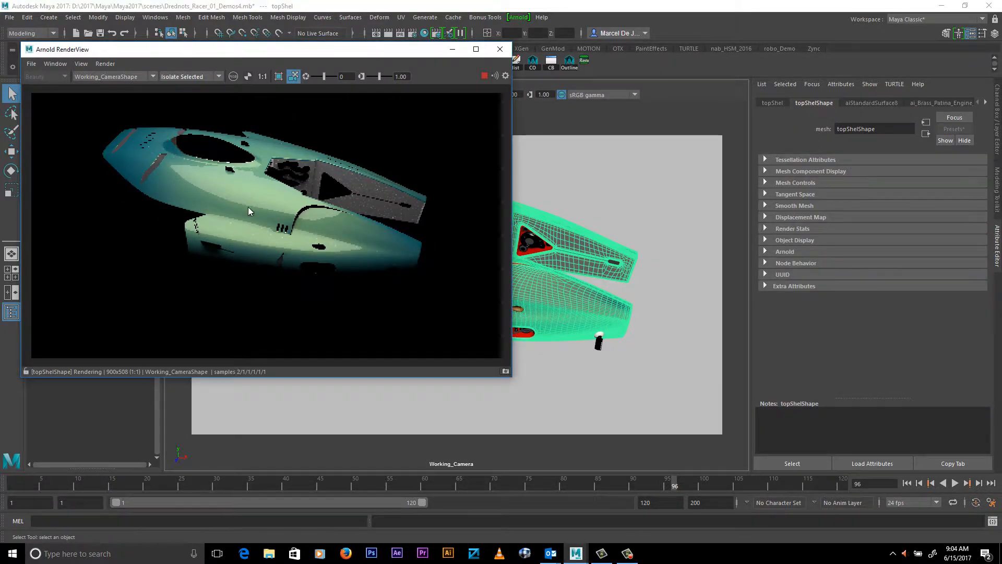
right_click_drag(249, 207, 286, 210, "alt")
middle_click_drag(293, 168, 251, 183, "alt")
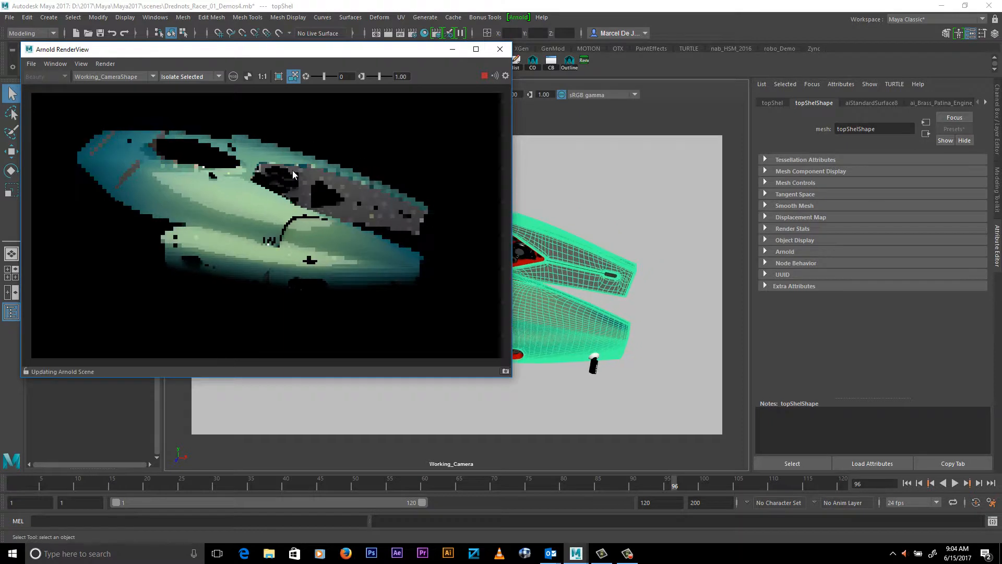
right_click_drag(252, 182, 399, 228, "alt")
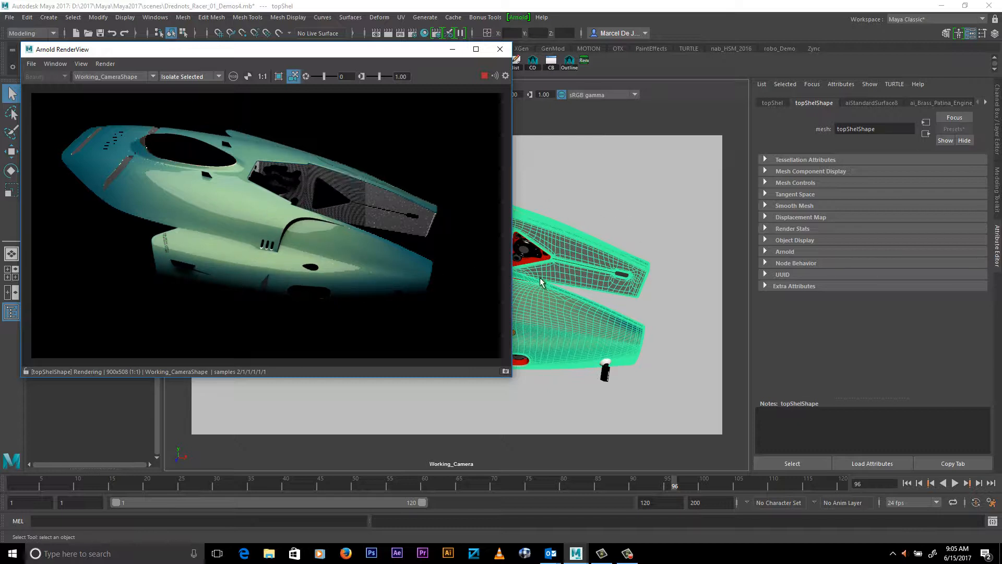
Step: Isolate the ground plane in the render, add the body shell to the selection, and orbit around both
left_click(669, 195)
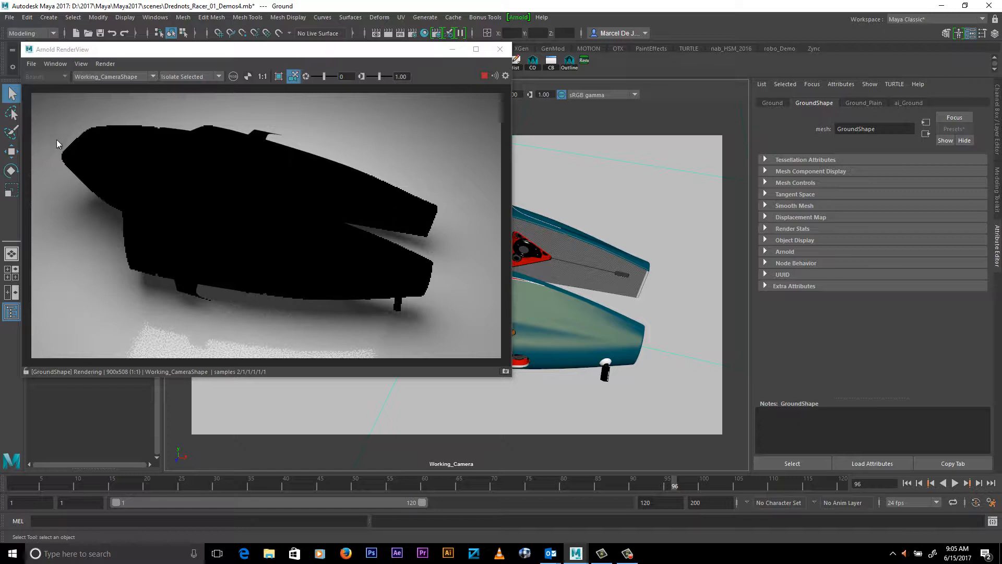
left_click(544, 299)
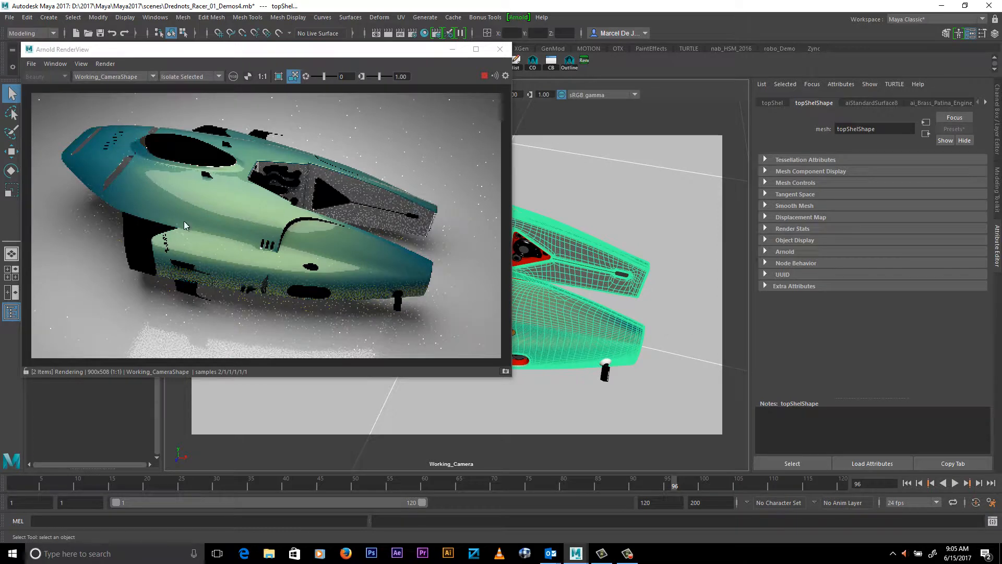
left_click_drag(264, 225, 328, 228, "alt")
Step: Switch the debug shading to Basic, orbit the full racer, and restore the Shading mode
left_click(187, 77)
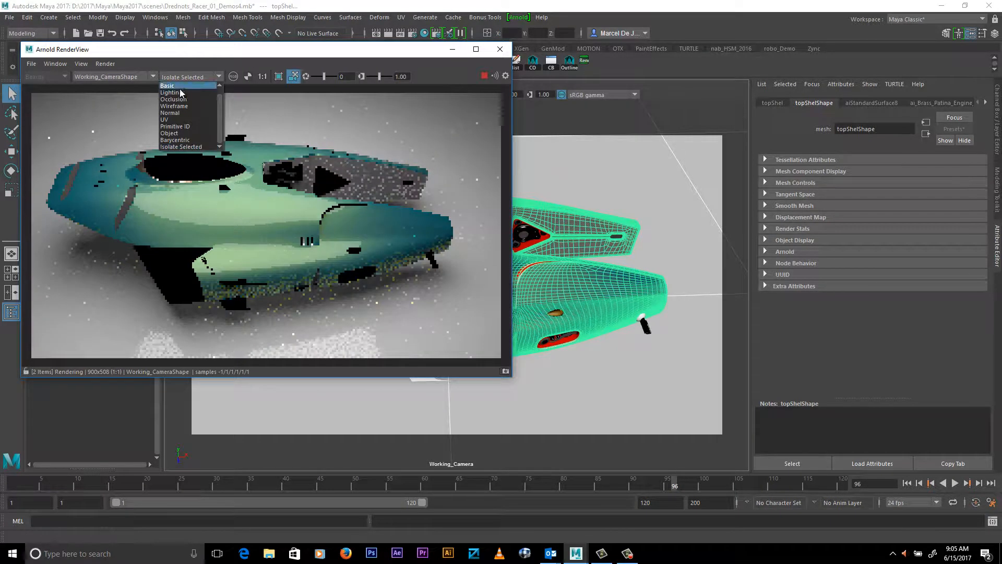
left_click(172, 85)
left_click_drag(384, 228, 323, 219, "alt")
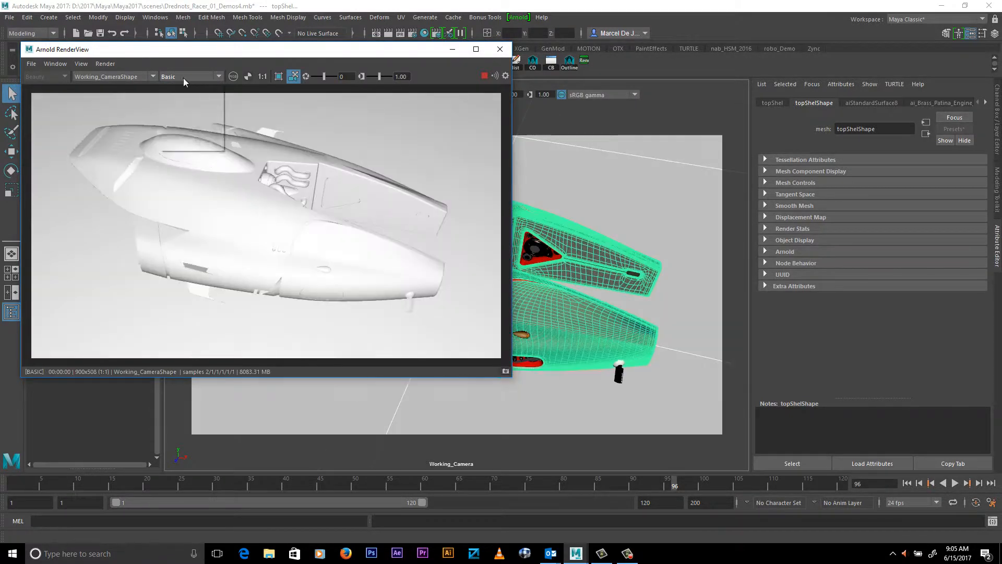
left_click(187, 77)
scroll(219, 95, "up", 1)
left_click(201, 86)
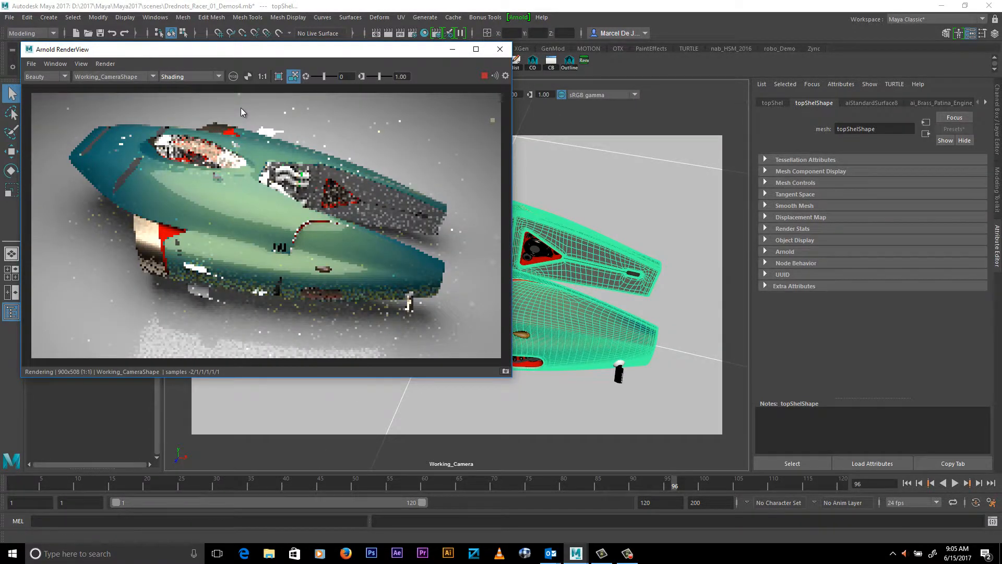
left_click_drag(145, 55, 149, 56)
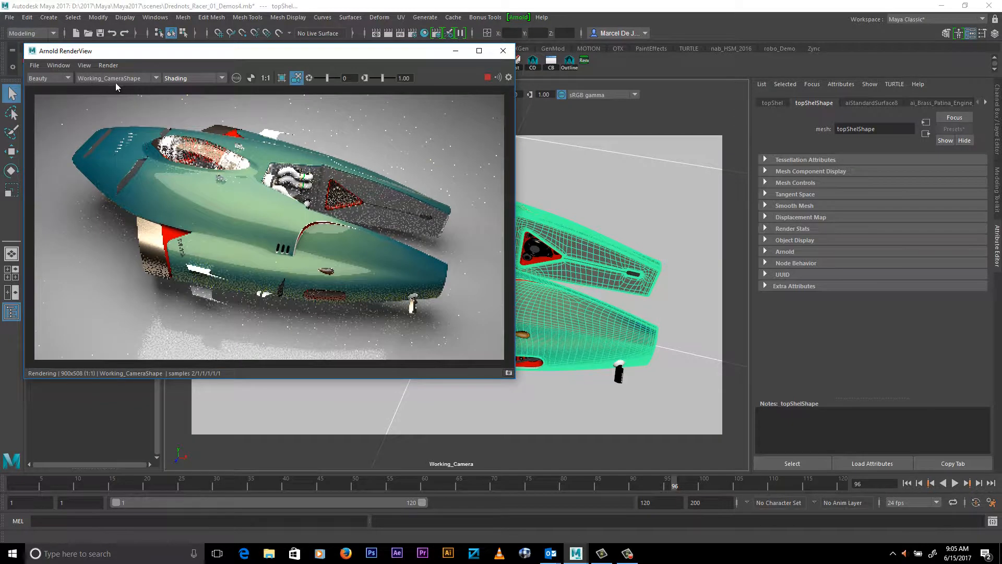
Step: Preview the render through perspShape and perspShape2, and return to Working_CameraShape
left_click(123, 77)
left_click(97, 87)
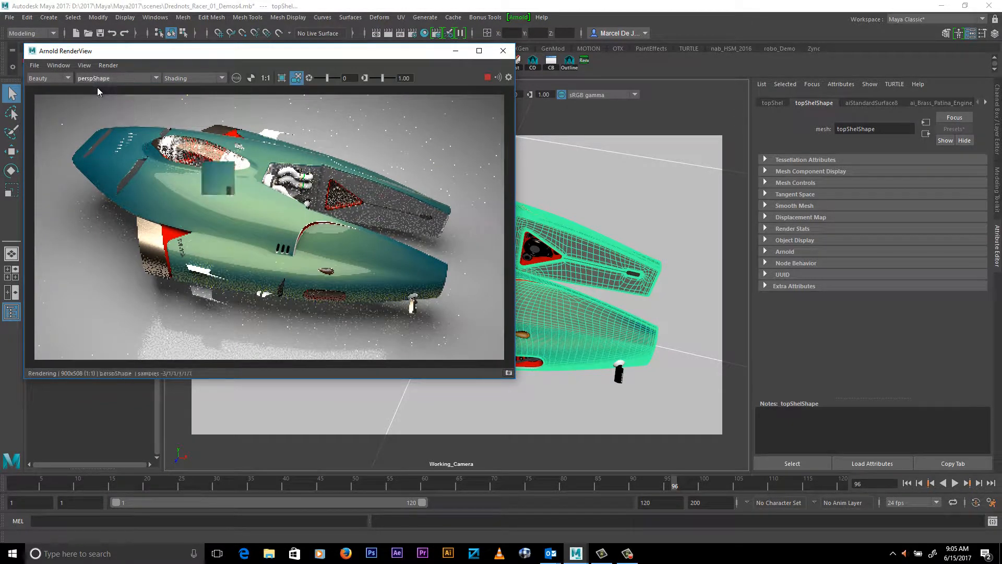
left_click(105, 79)
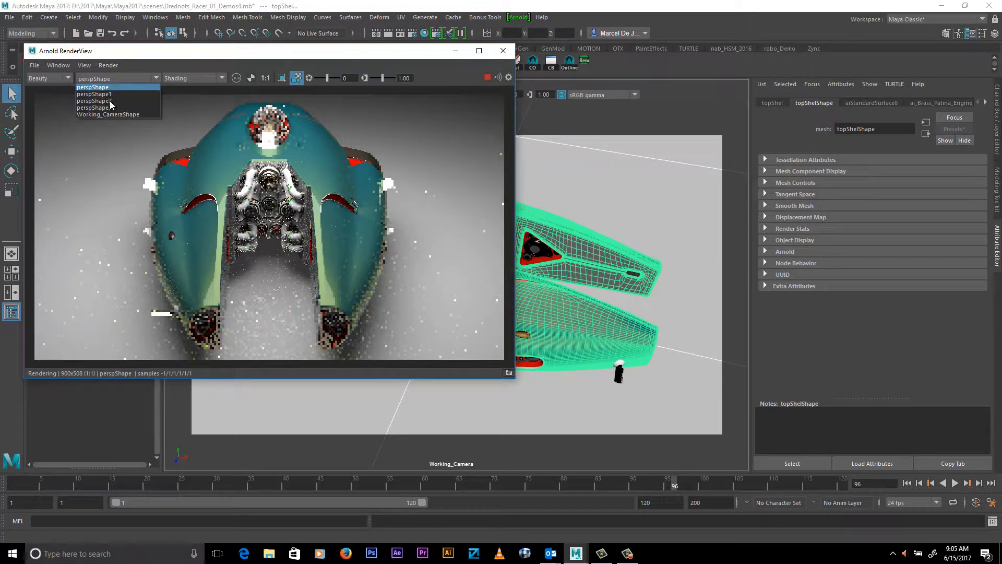
left_click(109, 101)
left_click(108, 78)
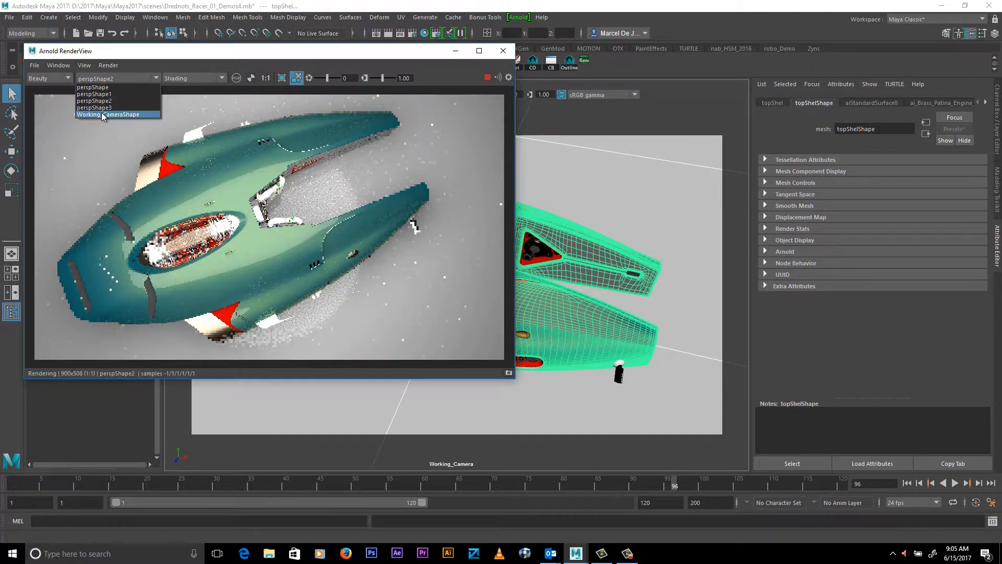
left_click(102, 114)
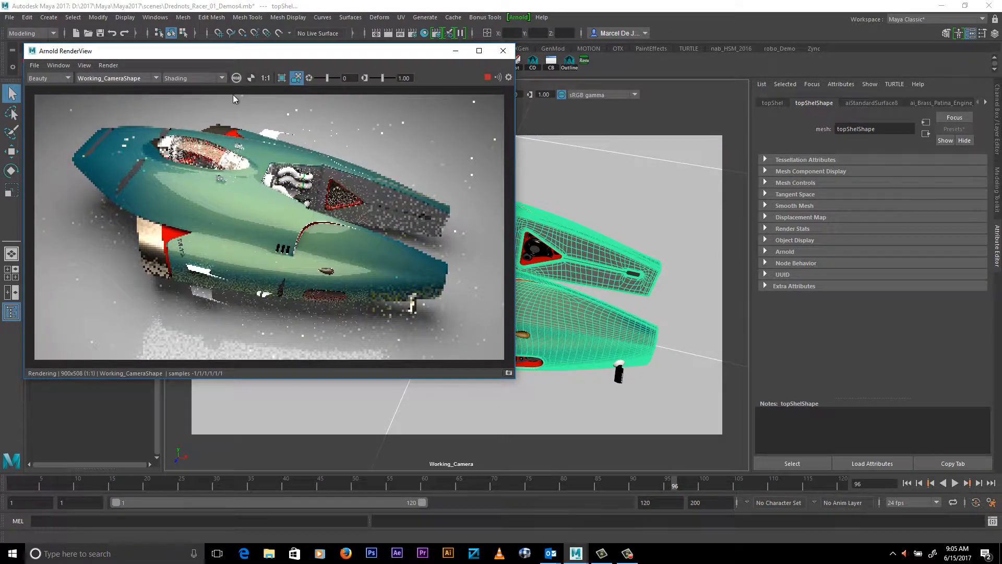
Step: Preview a single color channel of the racer render, and restore the full-color display
left_click(237, 78)
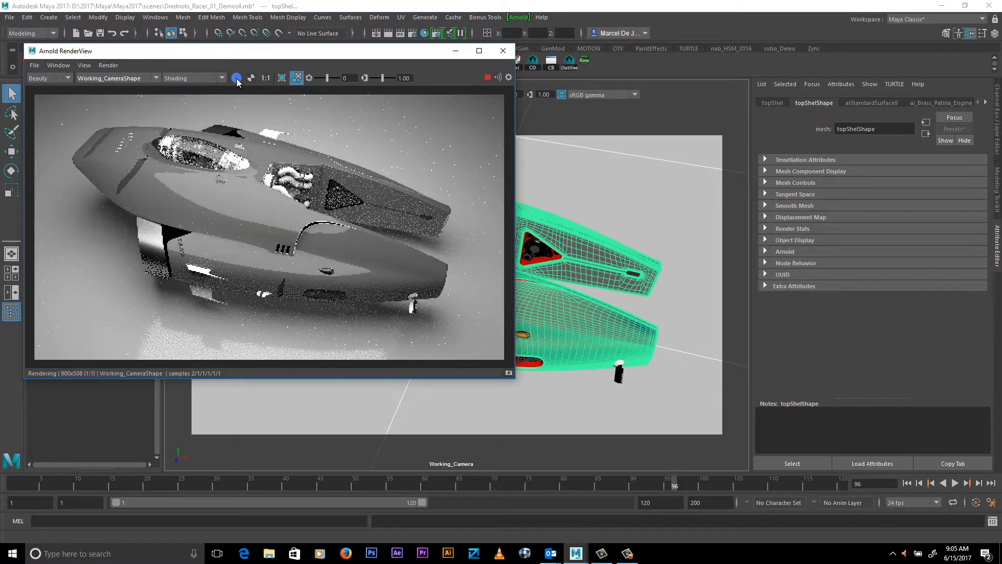
left_click(236, 79)
left_click(236, 79)
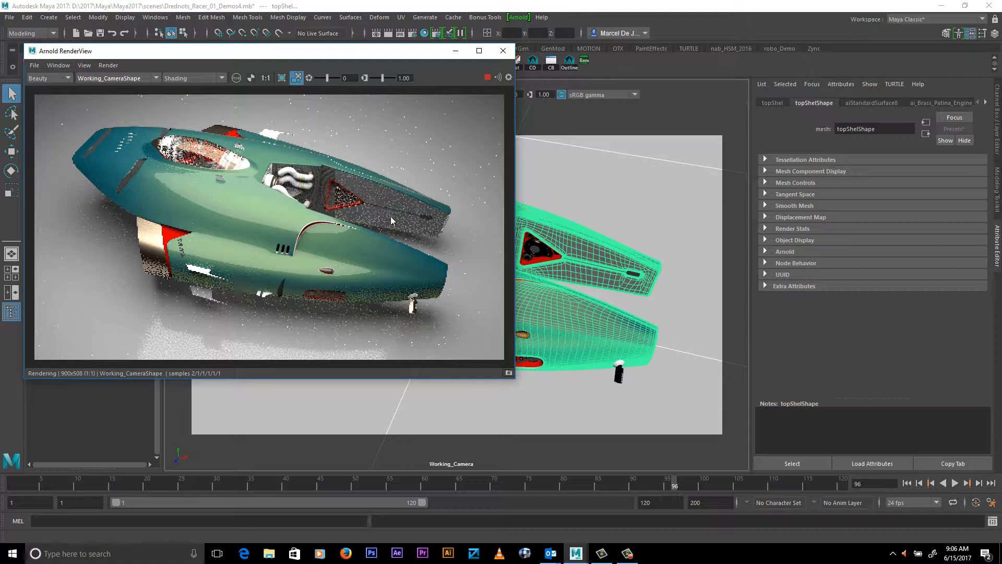
Step: Widen the Arnold RenderView window and display the rendered image at its real 1:1 size
left_click_drag(516, 103, 559, 103)
left_click(266, 78)
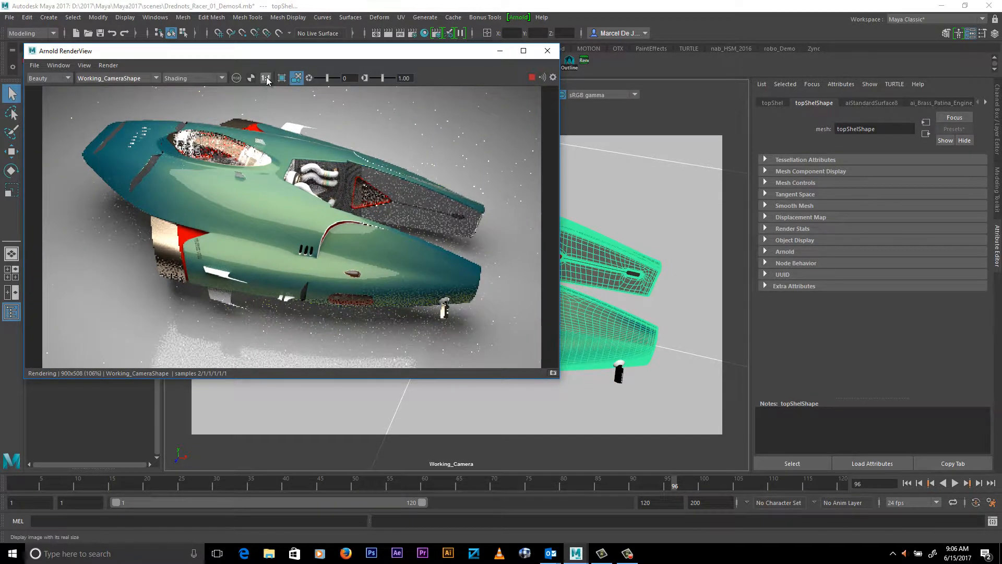
mouse_move(317, 53)
left_mouse_down()
mouse_move(306, 52)
mouse_move(309, 62)
left_mouse_up()
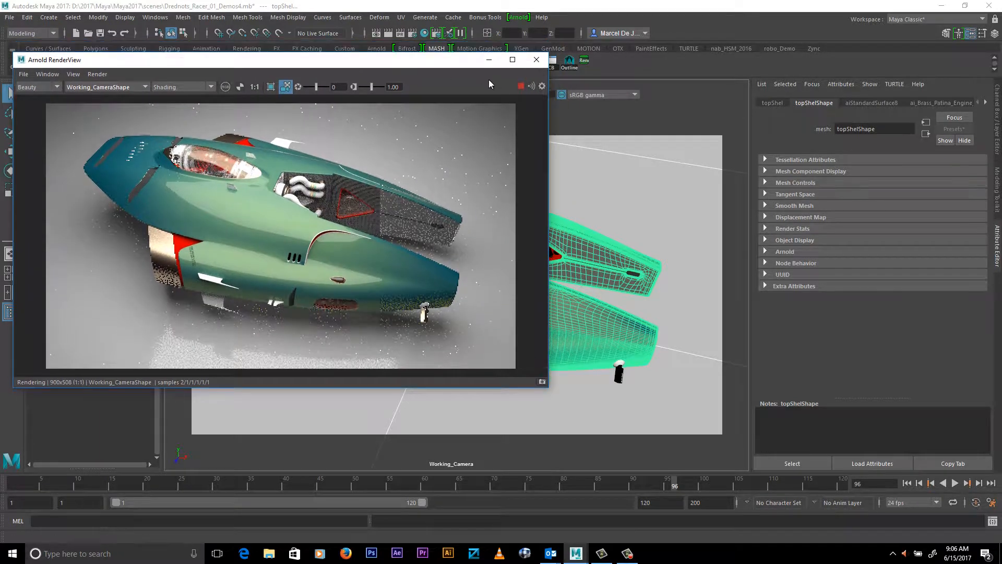
Step: Show the RenderView display settings and enlarge the window to fit both the settings and the render
left_click(545, 86)
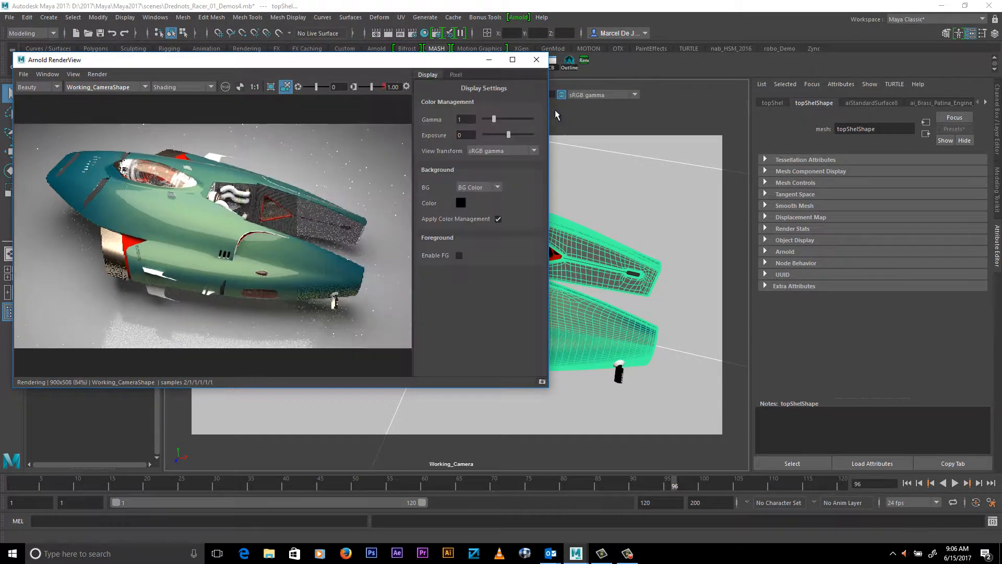
left_click_drag(547, 110, 634, 115)
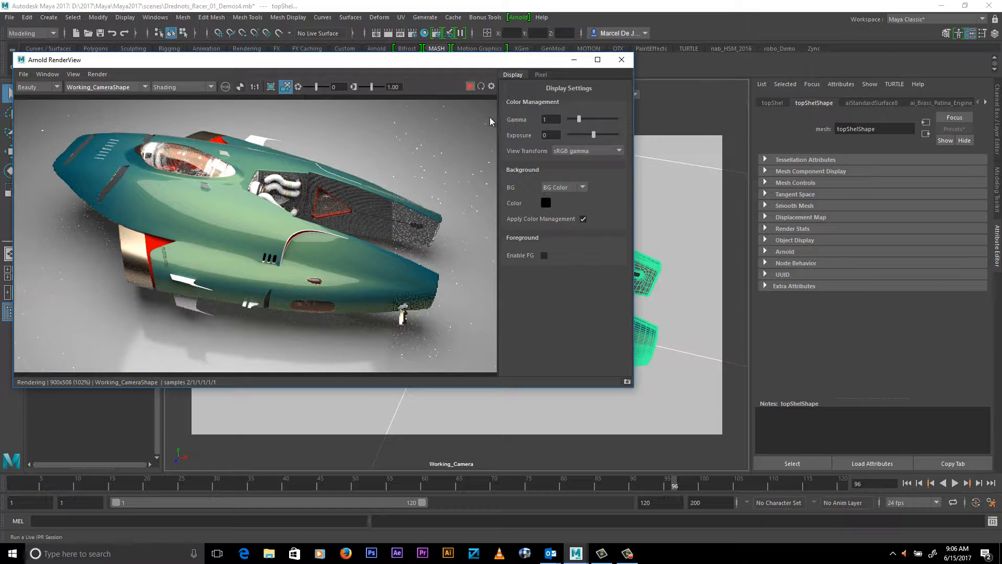
left_click_drag(484, 63, 440, 76)
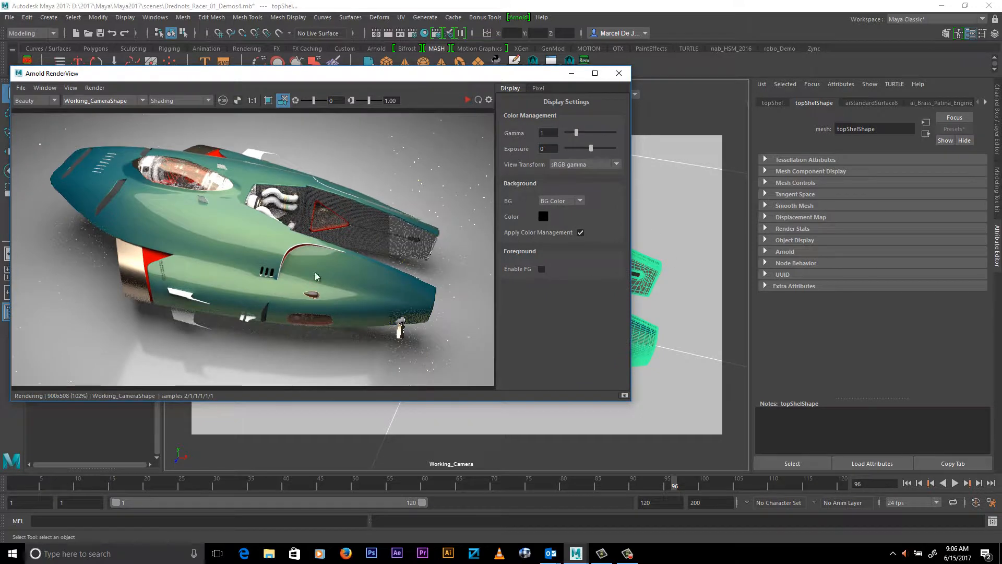
Step: Restart the live IPR render and orbit the racer to a lower viewing angle
left_click(478, 99)
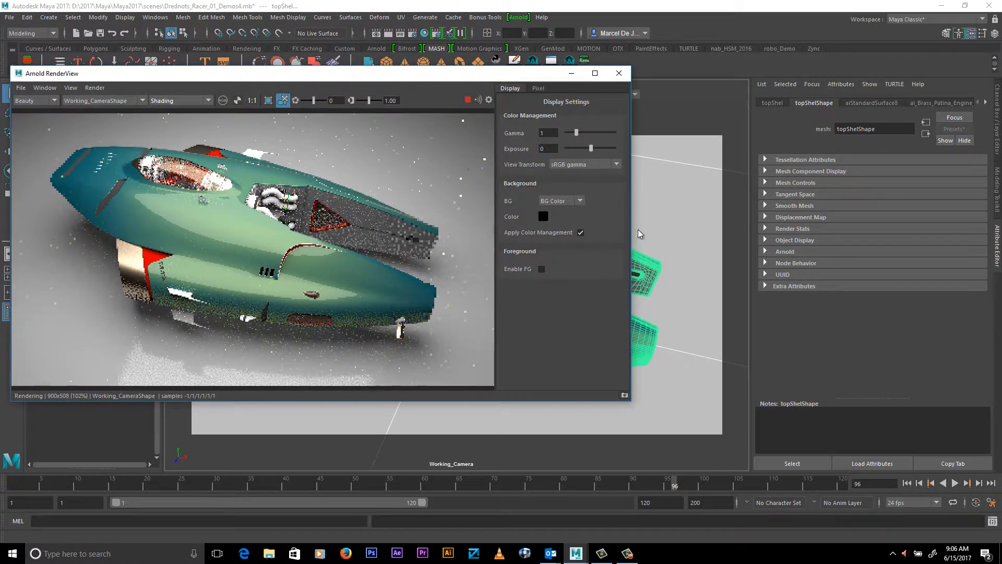
left_click_drag(240, 238, 290, 225, "alt")
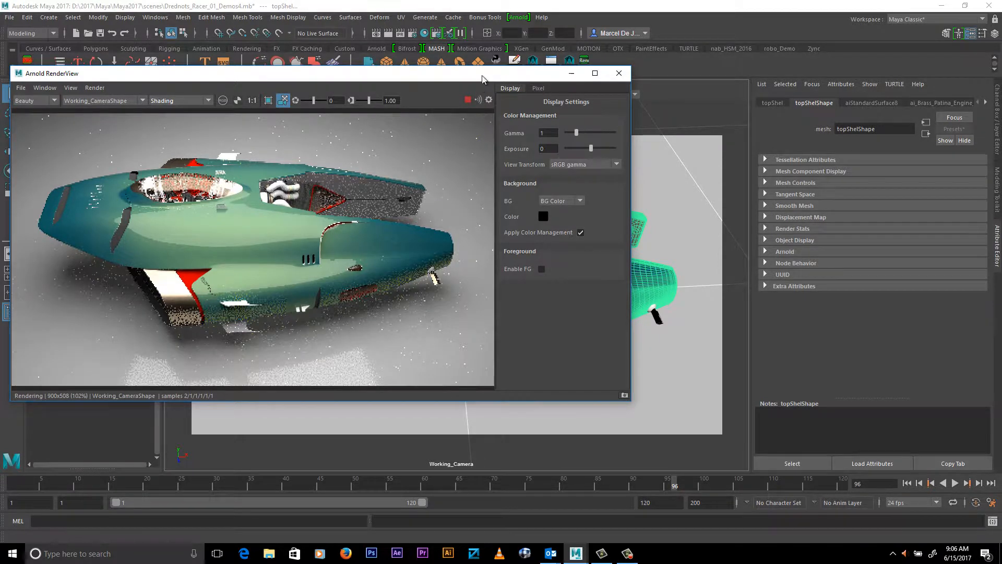
left_click_drag(486, 73, 492, 70)
Step: Glance at the Pixel settings, and set the display gamma to 0.96 and the exposure to -0.28
left_click(543, 85)
left_click(517, 85)
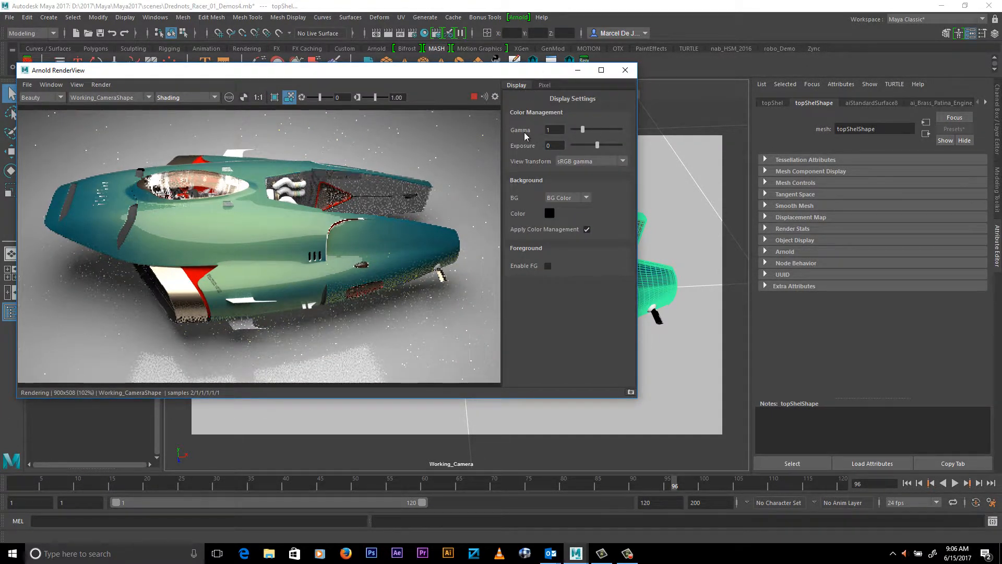
left_click_drag(583, 128, 596, 147)
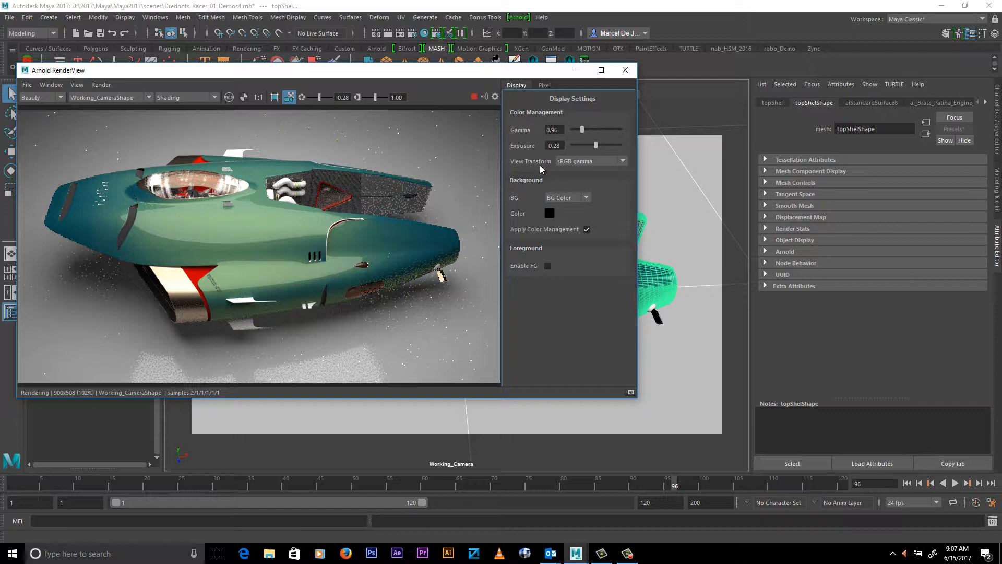
Step: Preview the render with the Raw view transform, and restore sRGB gamma with gamma 1 and exposure 0
left_click(575, 161)
left_click(566, 217)
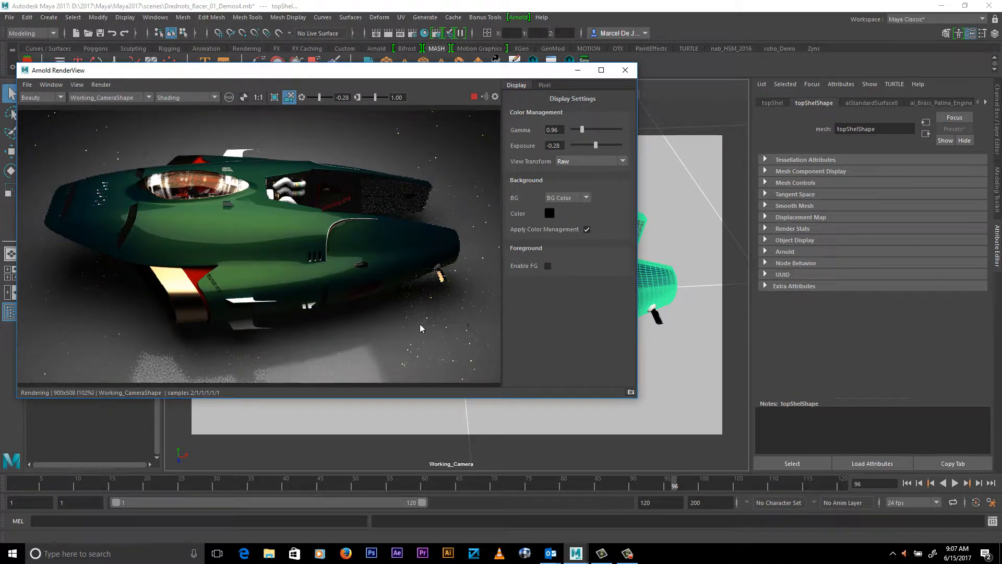
left_click(303, 98)
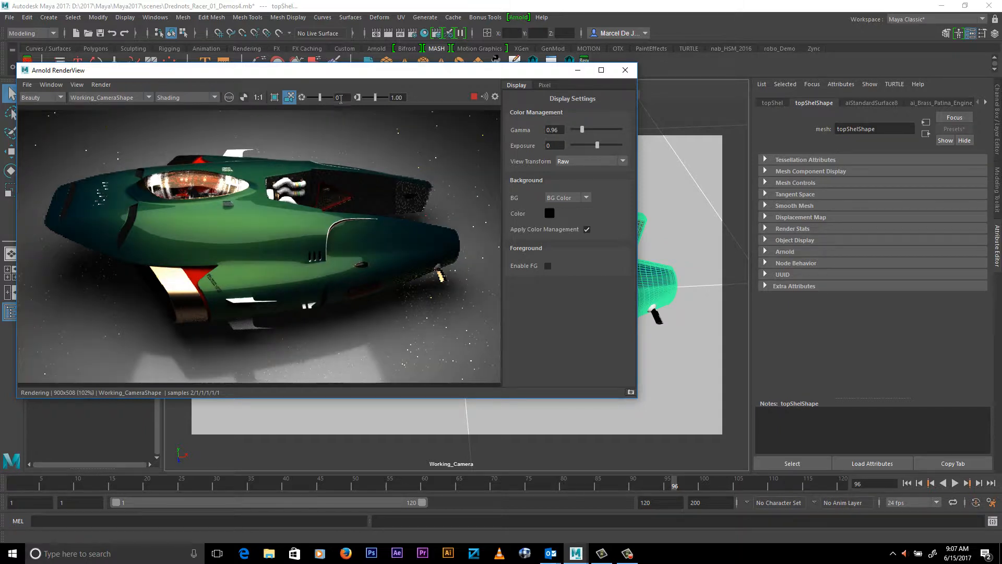
left_click(573, 159)
left_click(573, 210)
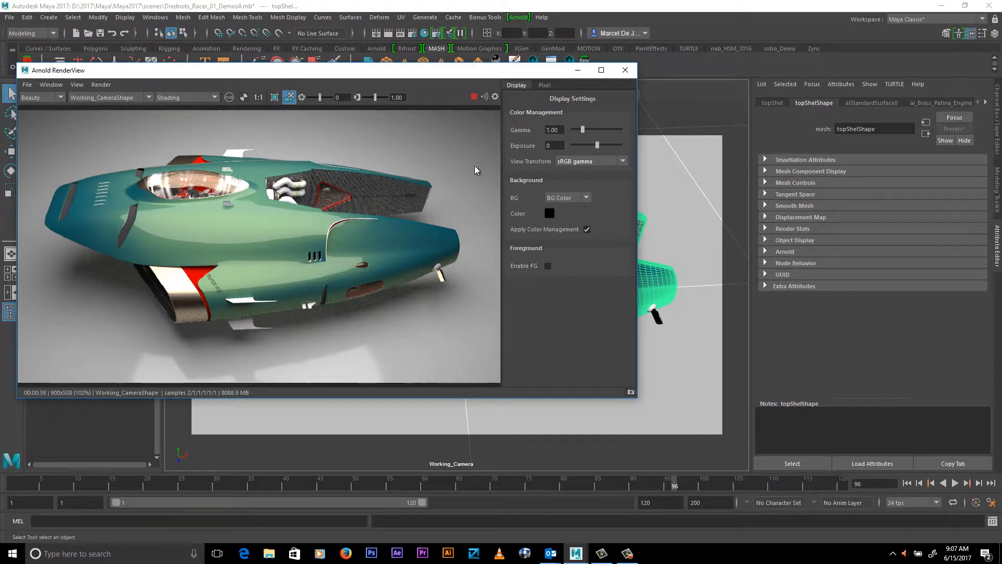
Step: Open Maya's Color Management preferences, with the render window moved aside
left_click_drag(470, 79, 487, 85)
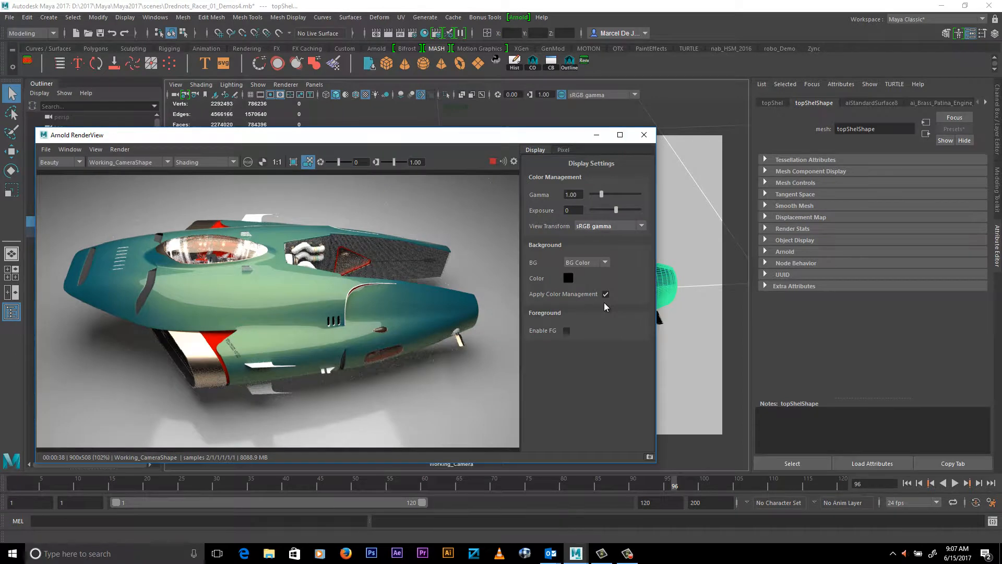
left_click_drag(517, 135, 528, 135)
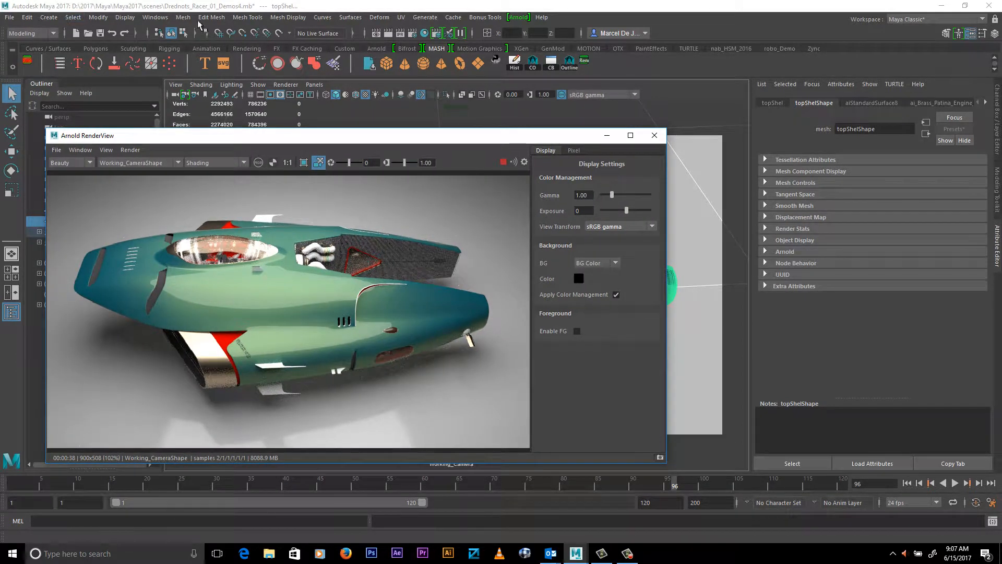
left_click(158, 19)
mouse_move(185, 117)
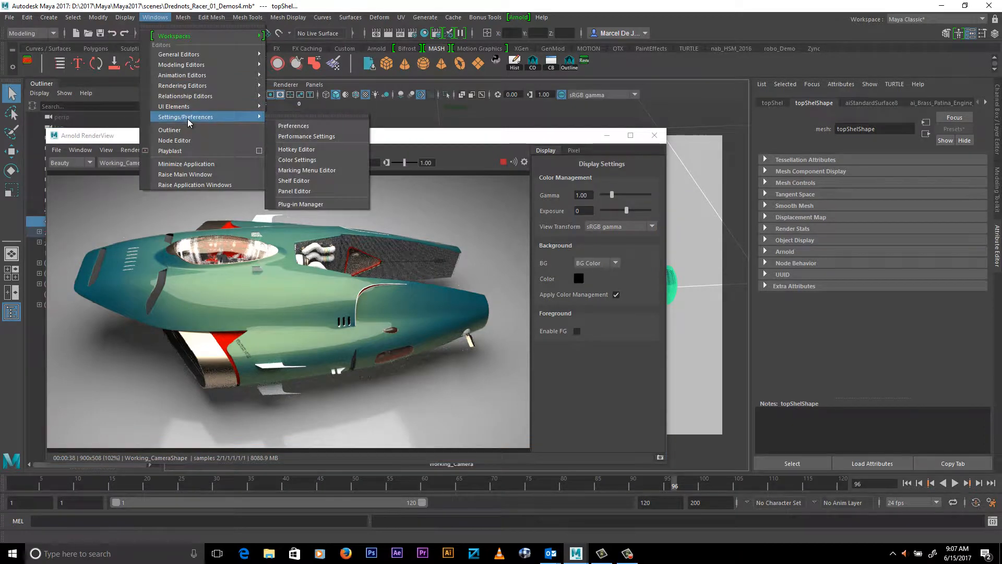
left_click(298, 125)
left_click_drag(582, 29, 416, 28)
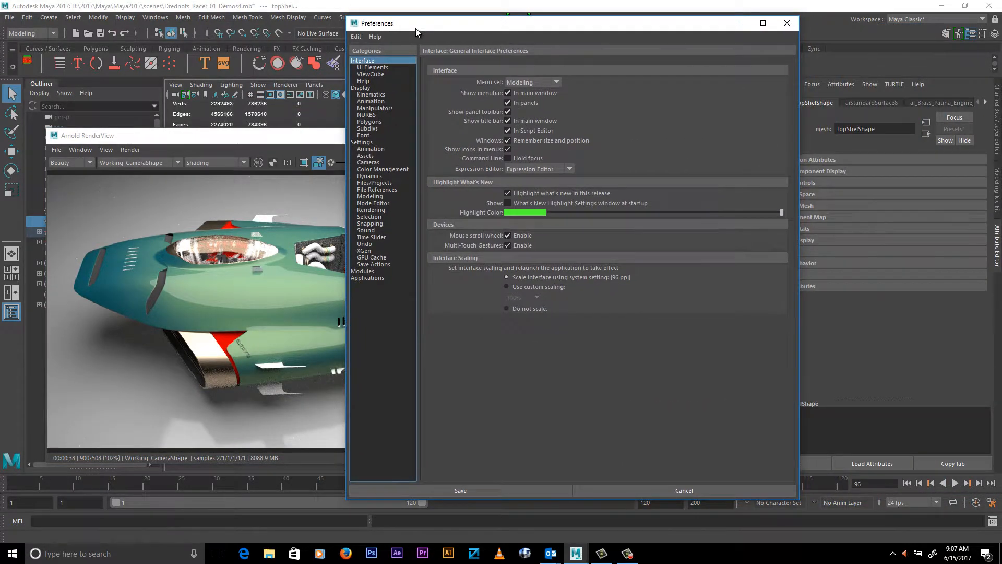
left_click(381, 170)
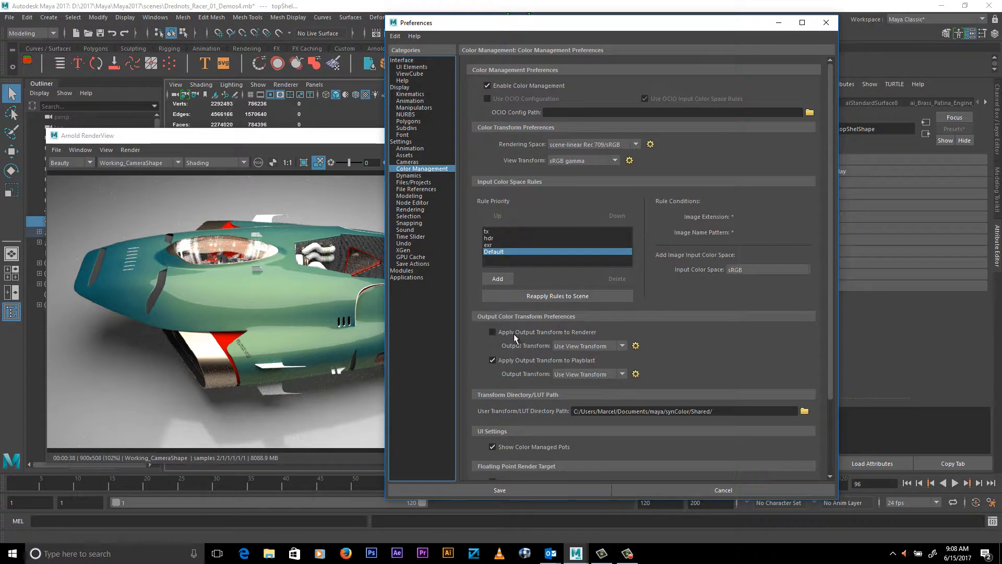
Step: Enable Apply Output Transform to Renderer and set its output transform to Raw
left_click(514, 333)
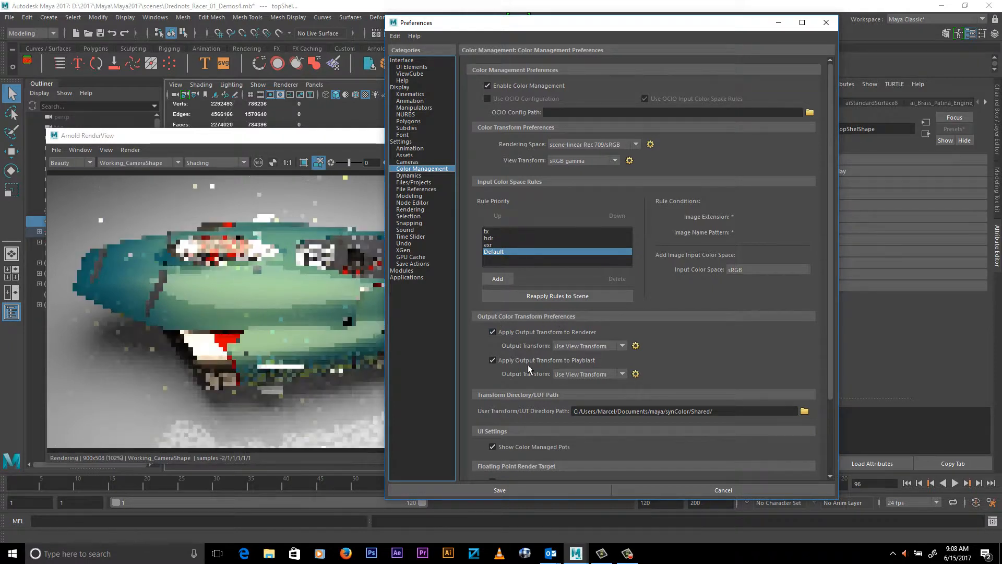
left_click(590, 346)
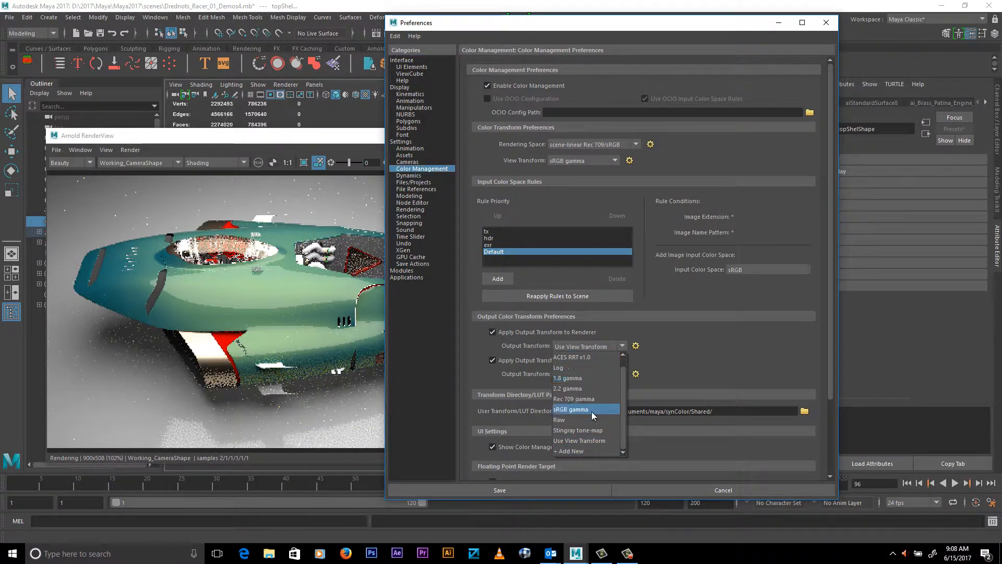
left_click(567, 430)
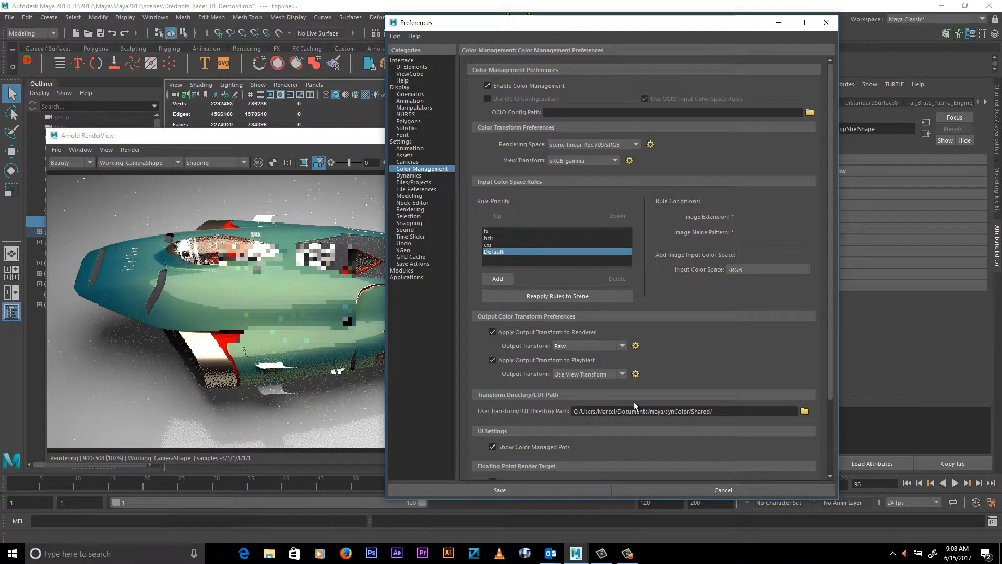
Step: Try to switch the renderer's output transform to Use View Transform
left_click(565, 345)
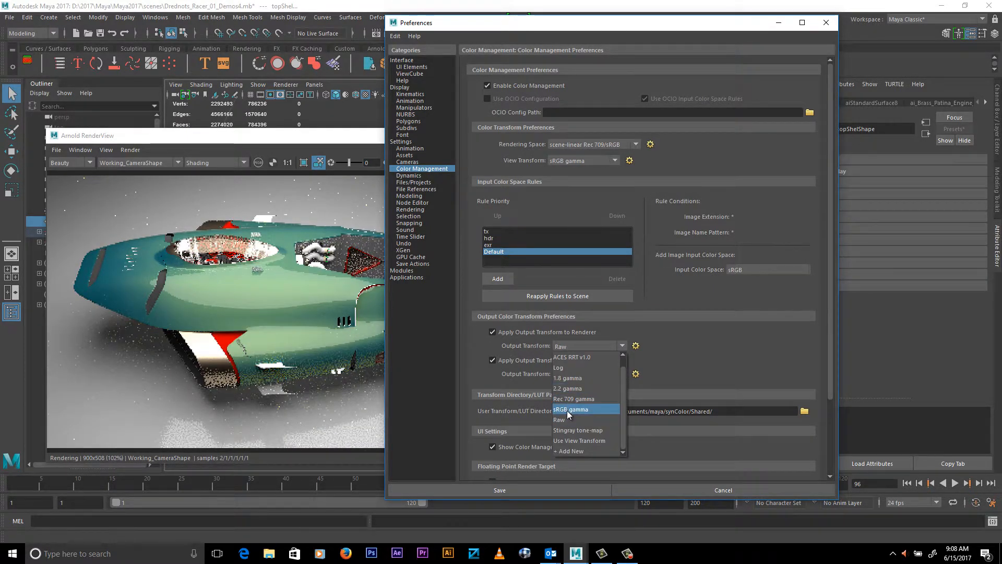
left_click(588, 440)
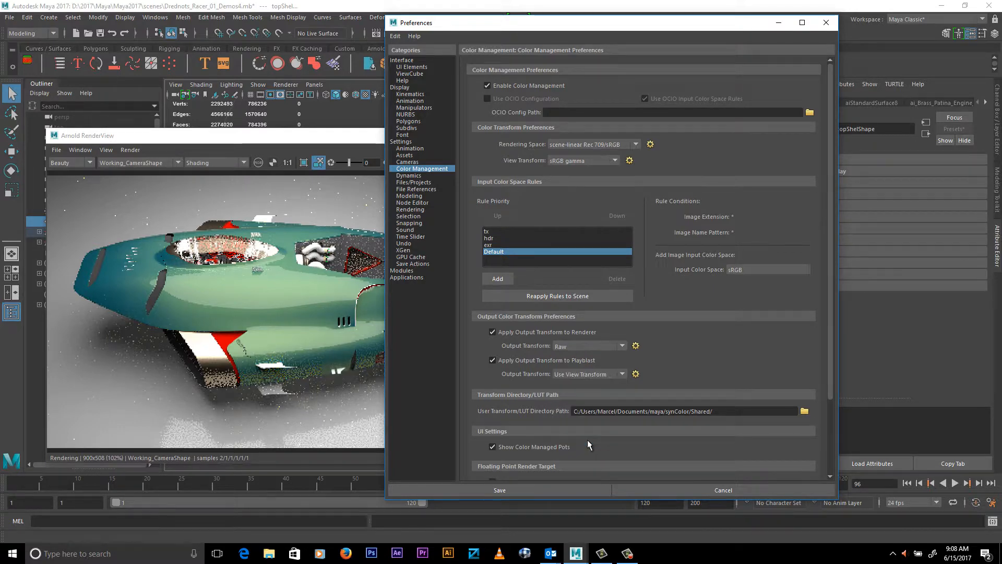
left_click(580, 344)
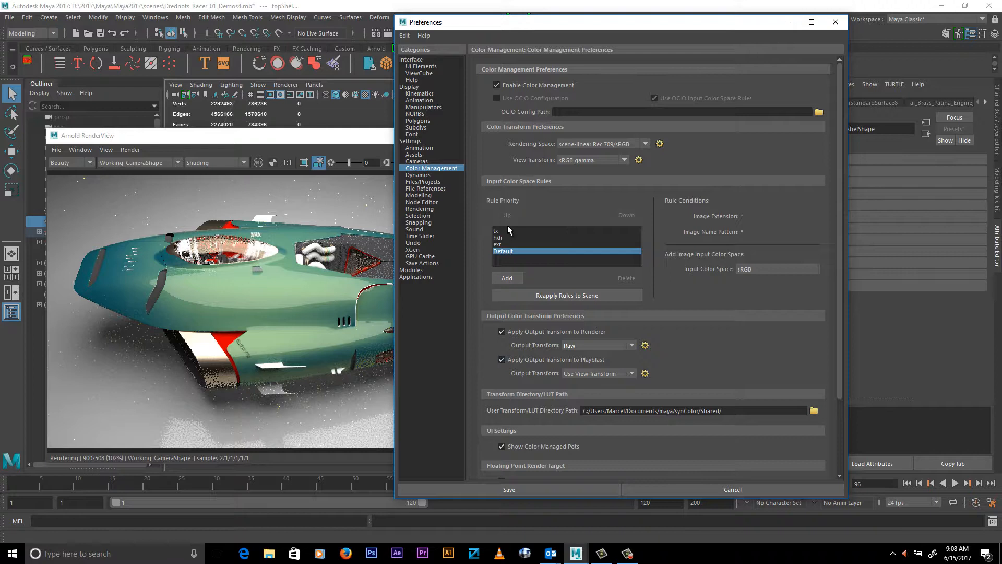
Step: Review the tx, hdr and exr input color space rules and the color spaces available for tx images
left_click(497, 231)
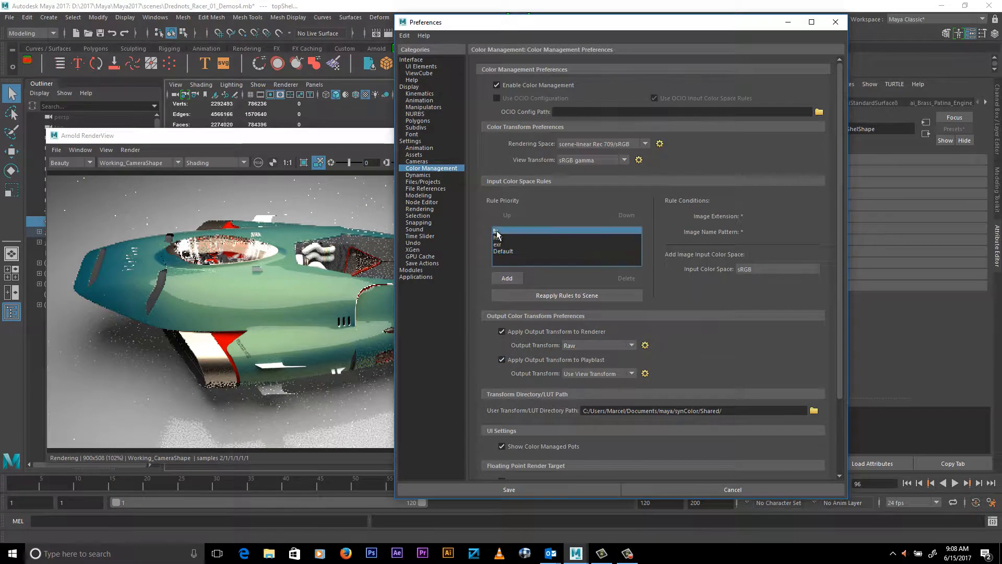
left_click(497, 237)
left_click(499, 244)
left_click(498, 238)
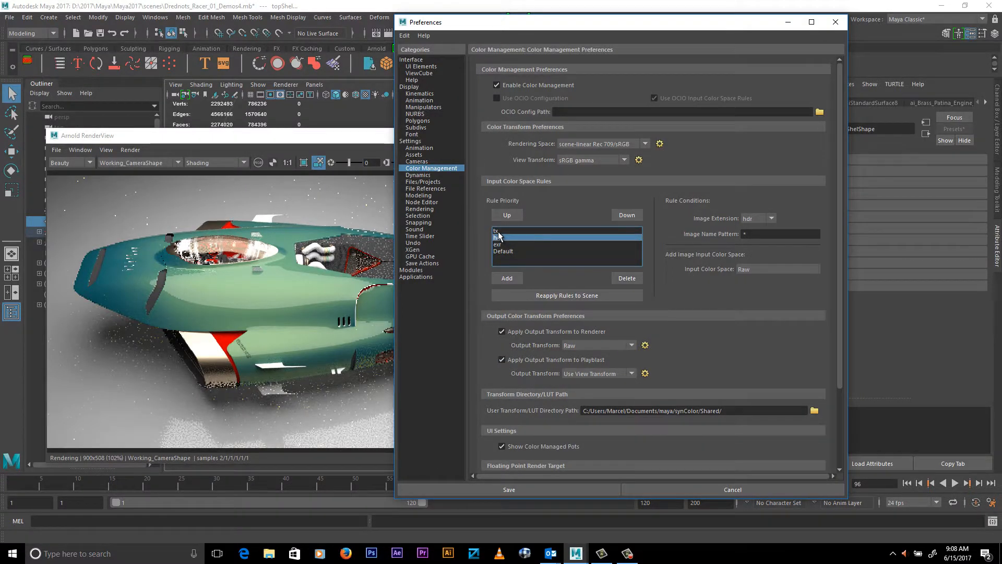
left_click(497, 231)
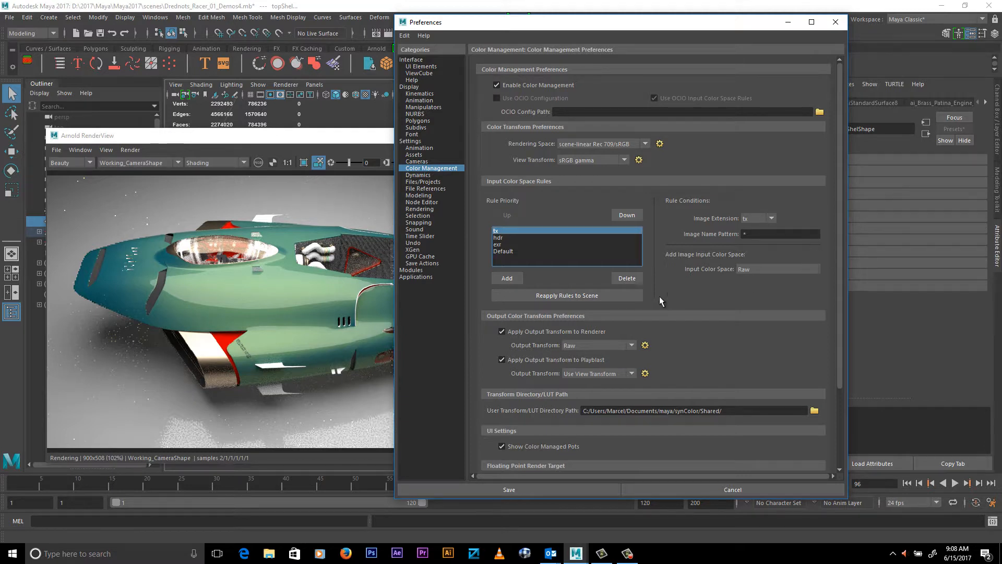
left_click(763, 266)
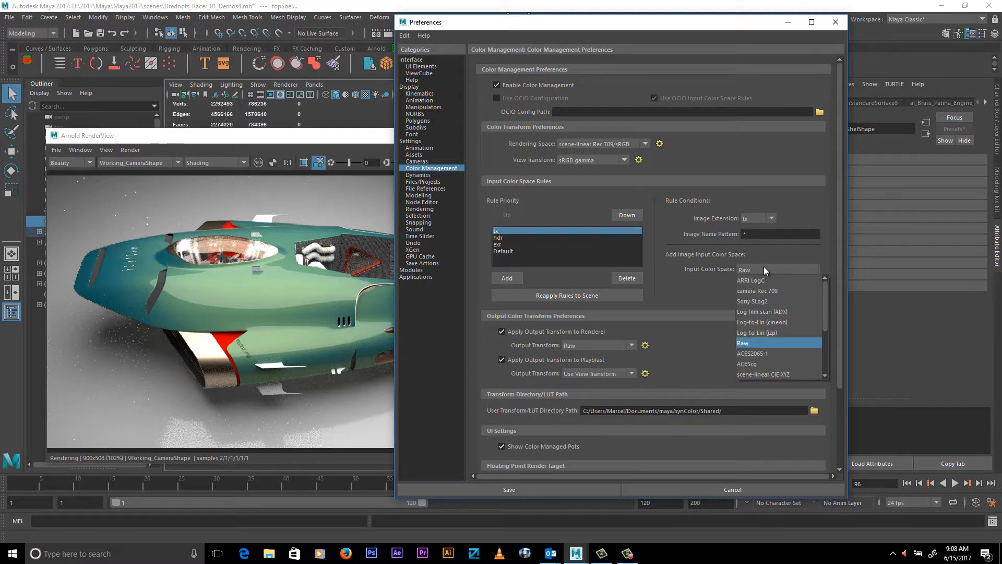
left_click(764, 265)
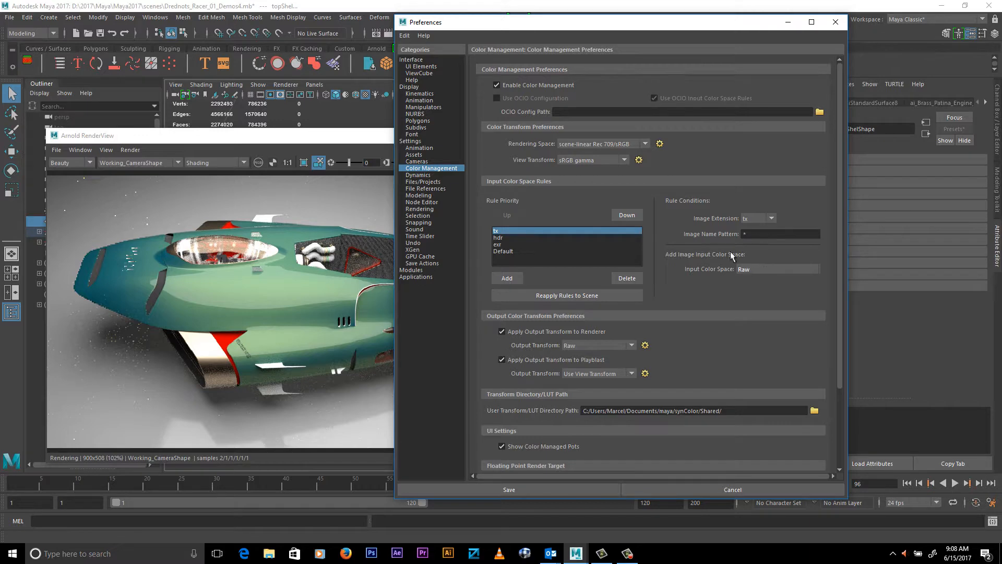
Step: Keep Raw as the input color space for tx images and save the color management preferences
left_click_drag(656, 23, 661, 23)
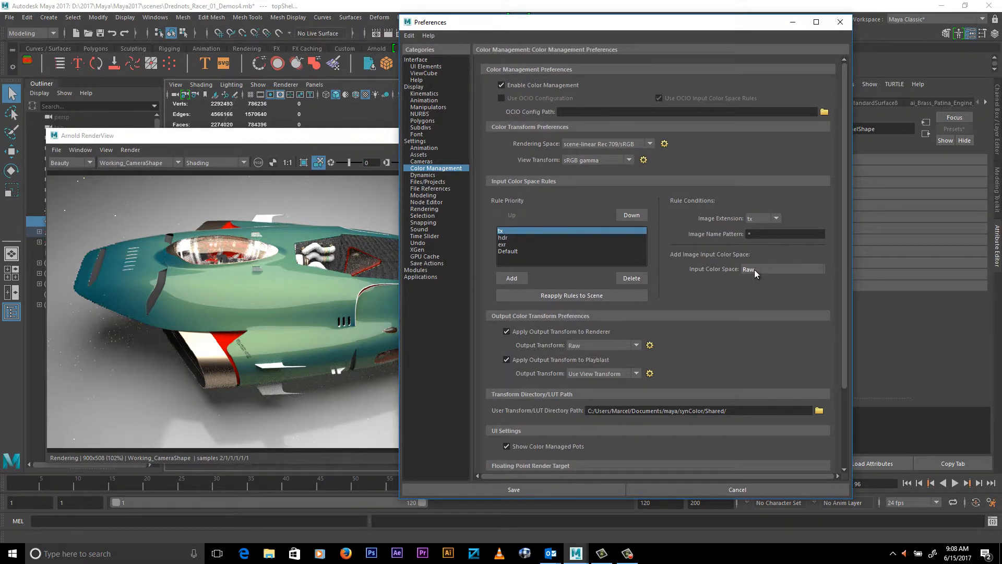
left_click(755, 271)
left_click(757, 274)
left_click(514, 488)
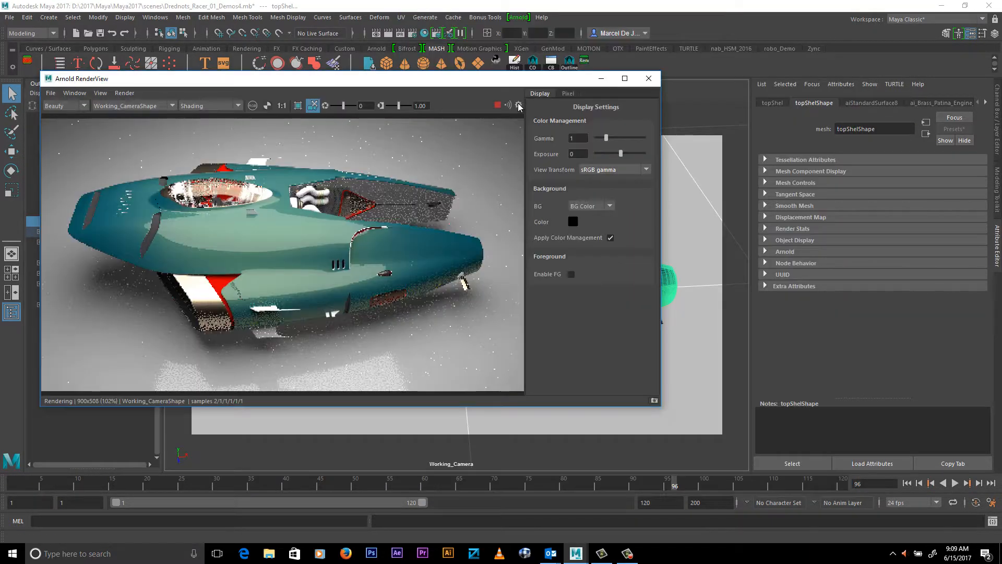
Step: Store a snapshot of the current racer render in the Arnold RenderView
left_click(655, 401)
mouse_move(493, 81)
left_mouse_down()
mouse_move(501, 73)
mouse_move(515, 227)
mouse_move(516, 97)
mouse_move(503, 72)
left_mouse_up()
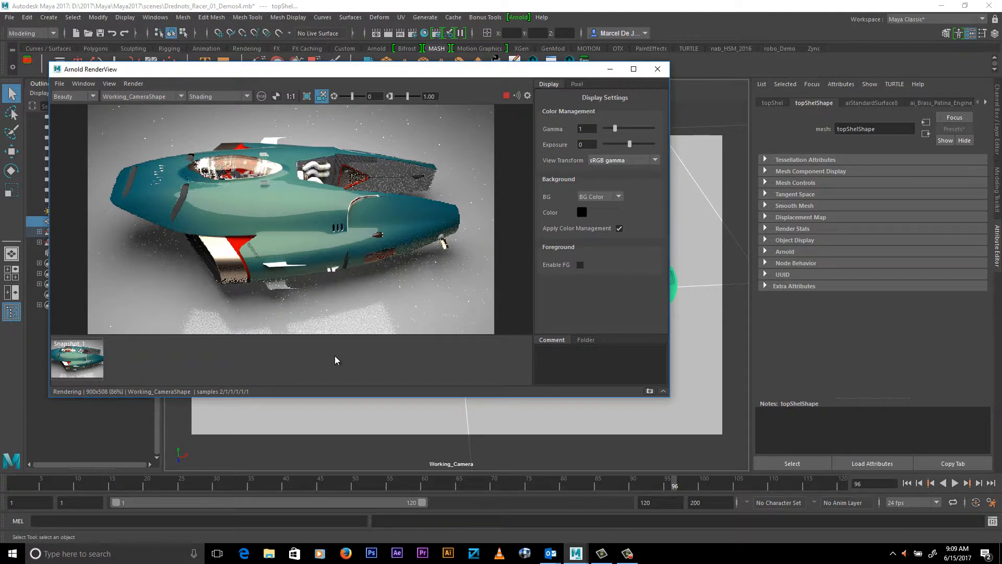
Step: Set the snapshots folder to Maya2017/images/snapshots and copy the existing snapshot into it
left_click(588, 339)
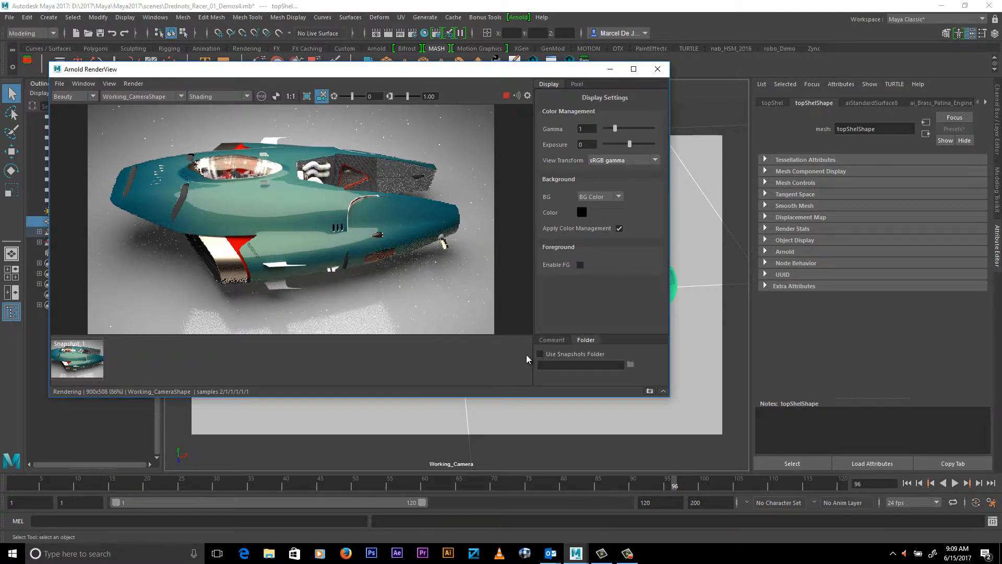
left_click(630, 365)
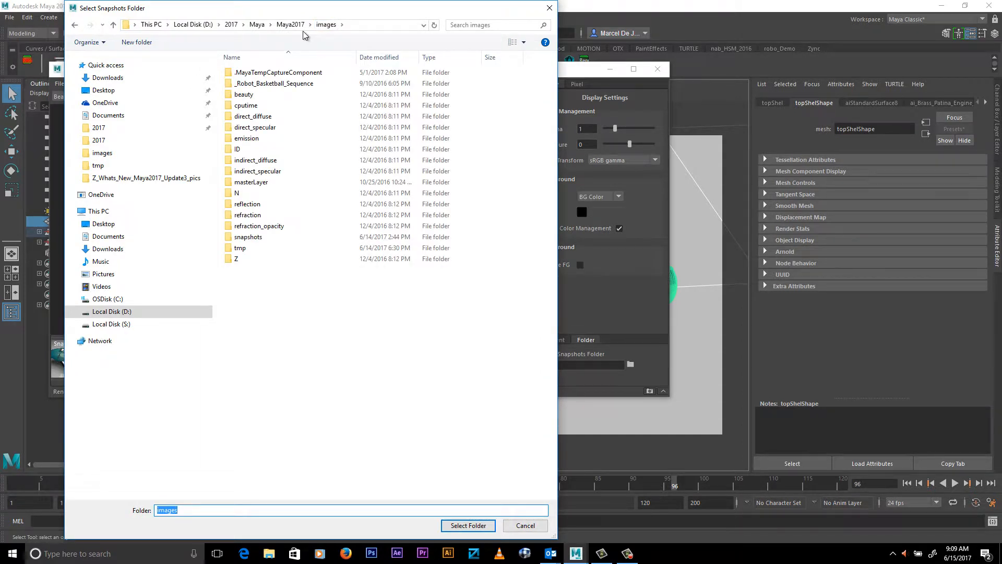
left_click(252, 237)
left_click(468, 525)
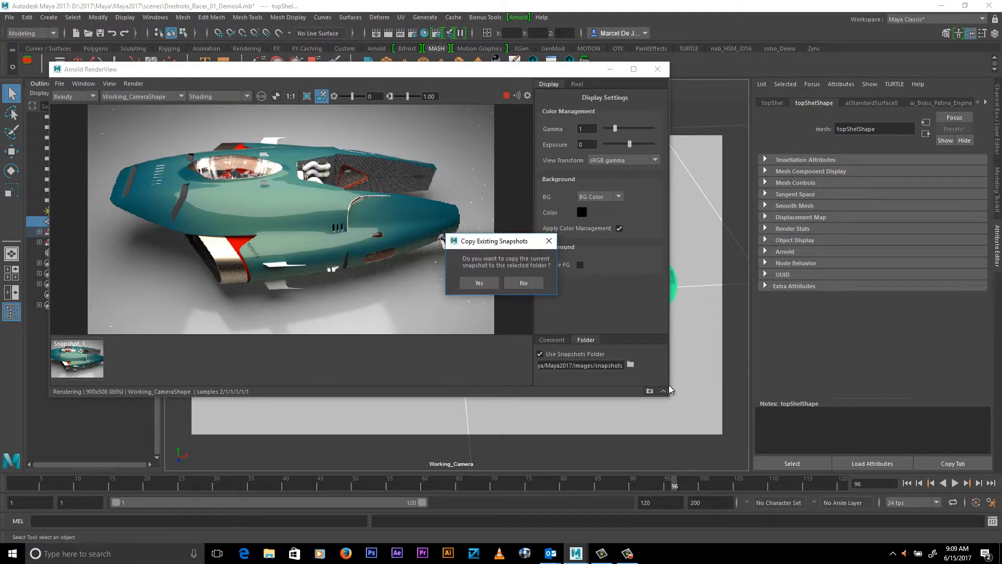
left_click(479, 282)
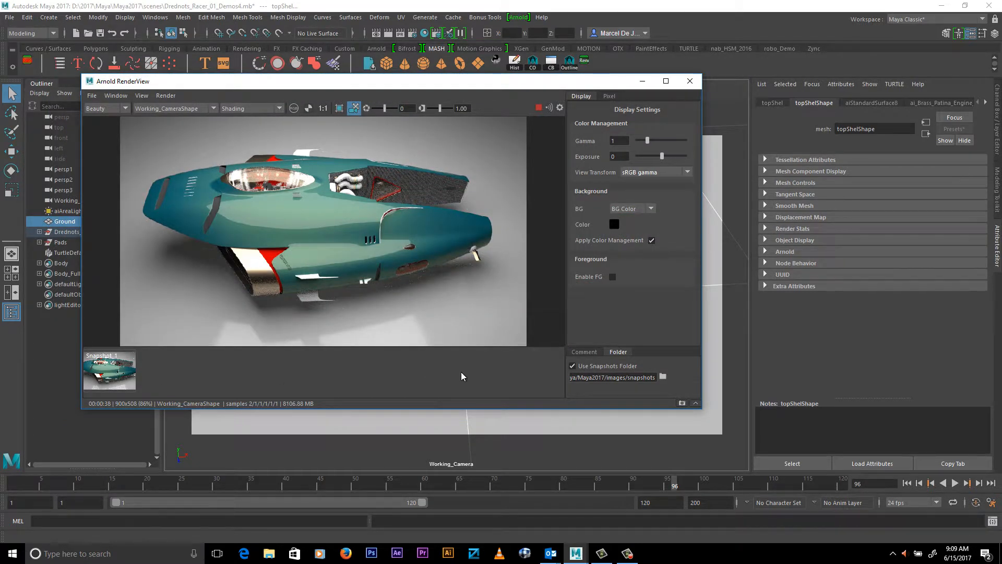
Step: Replace the aiStandardSurface8 material settings with the Two_Tone_Car_Paint preset and store a second snapshot of the render
left_click_drag(528, 85, 476, 109)
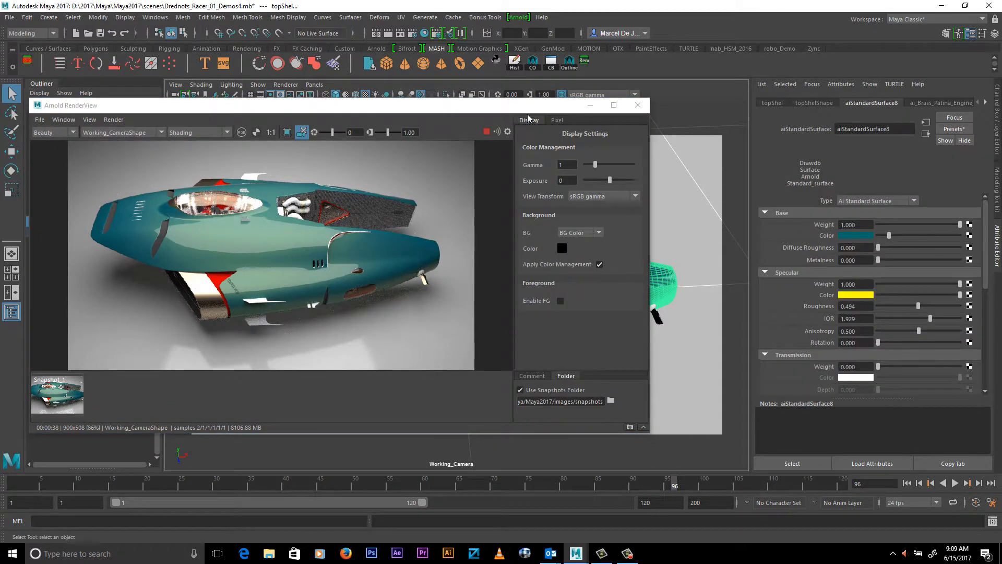
left_click_drag(519, 108, 564, 100)
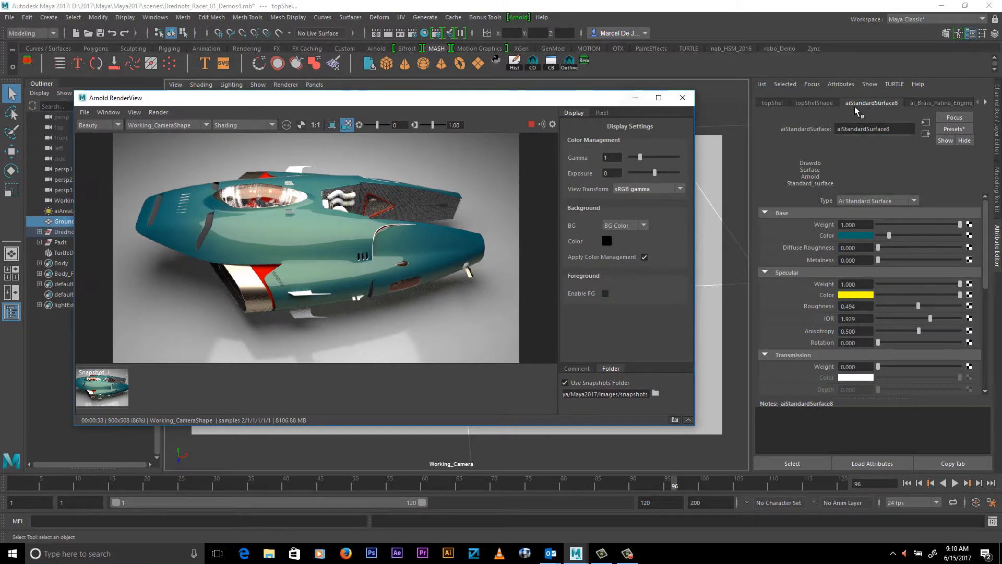
left_click(953, 130)
mouse_move(918, 400)
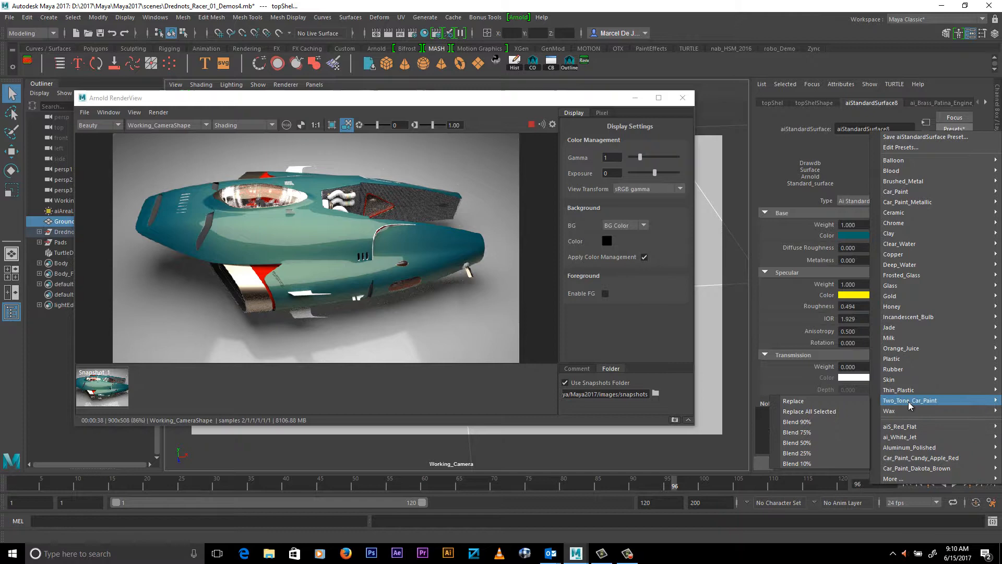
left_click(841, 403)
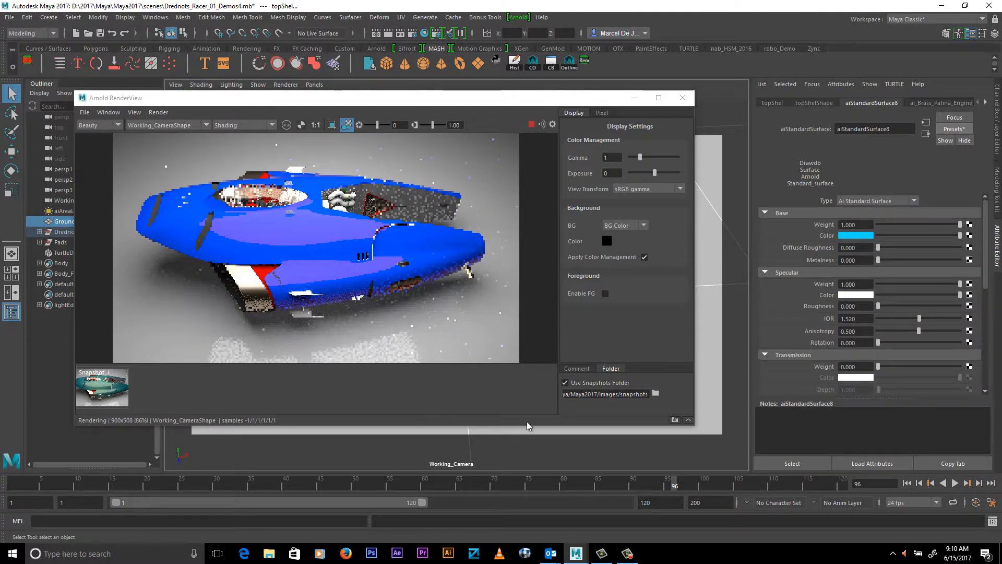
left_click(674, 420)
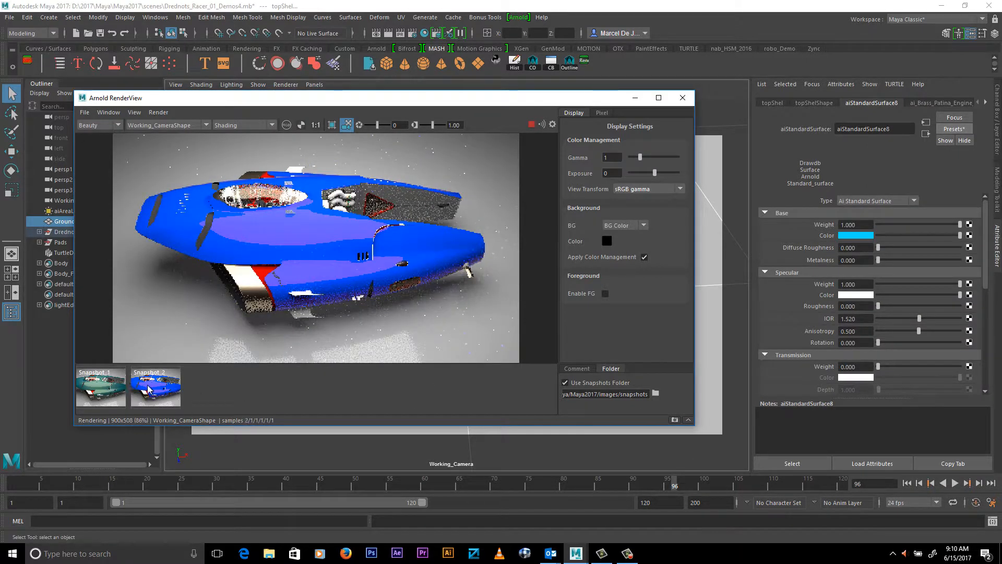
Step: Set the first snapshot as A and the second as B for a side-by-side comparison
left_click(84, 400)
right_click(99, 376)
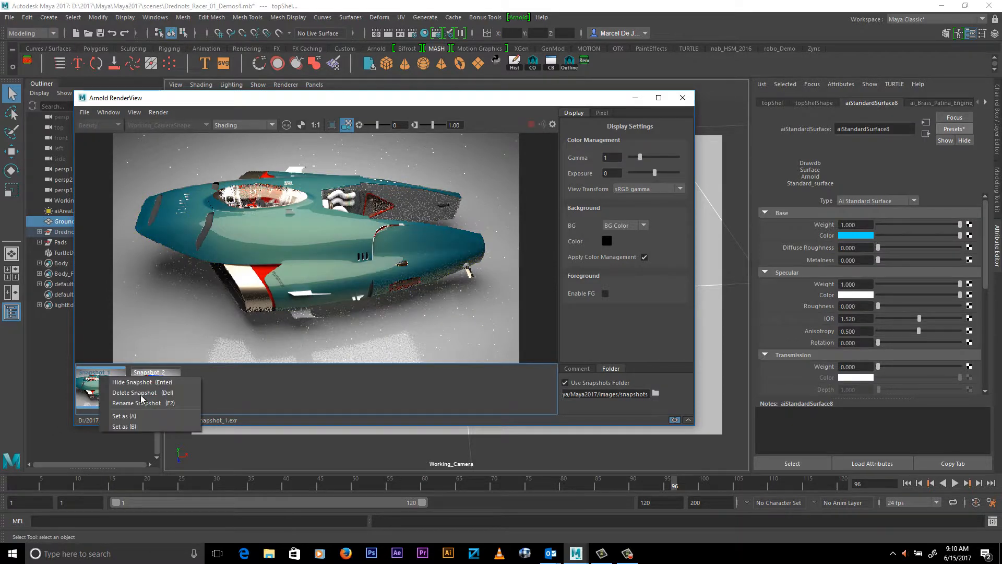
left_click(156, 412)
right_click(164, 378)
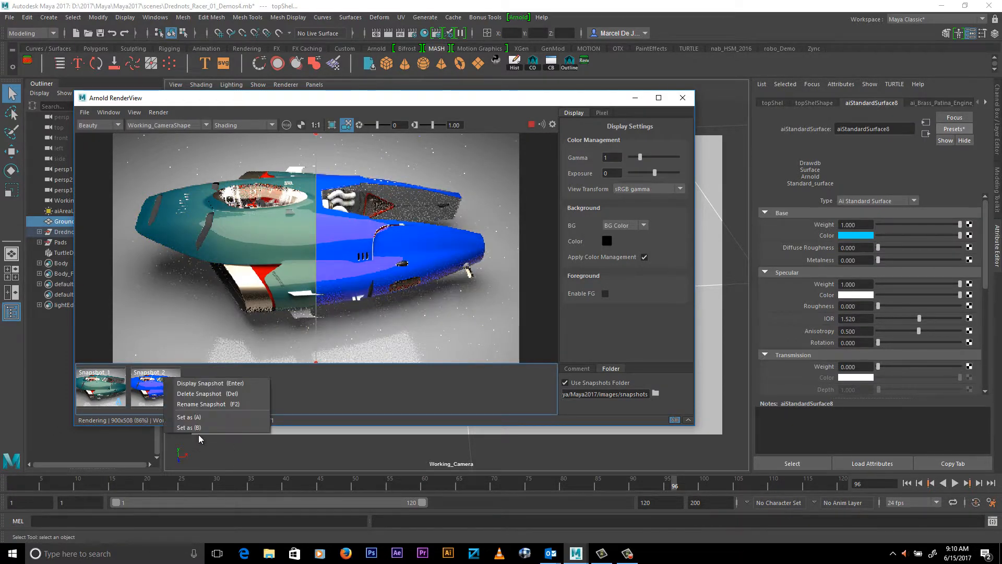
left_click(201, 431)
Step: Compare the two paint versions by tilting and shifting the A/B divider diagonally across the racer
left_click_drag(320, 135, 378, 135)
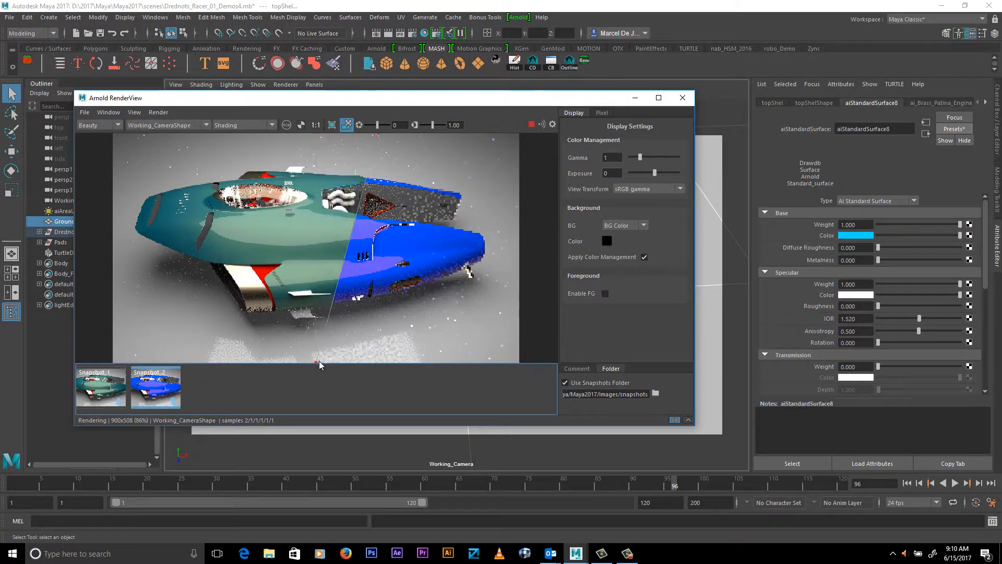
left_click_drag(218, 342, 178, 332)
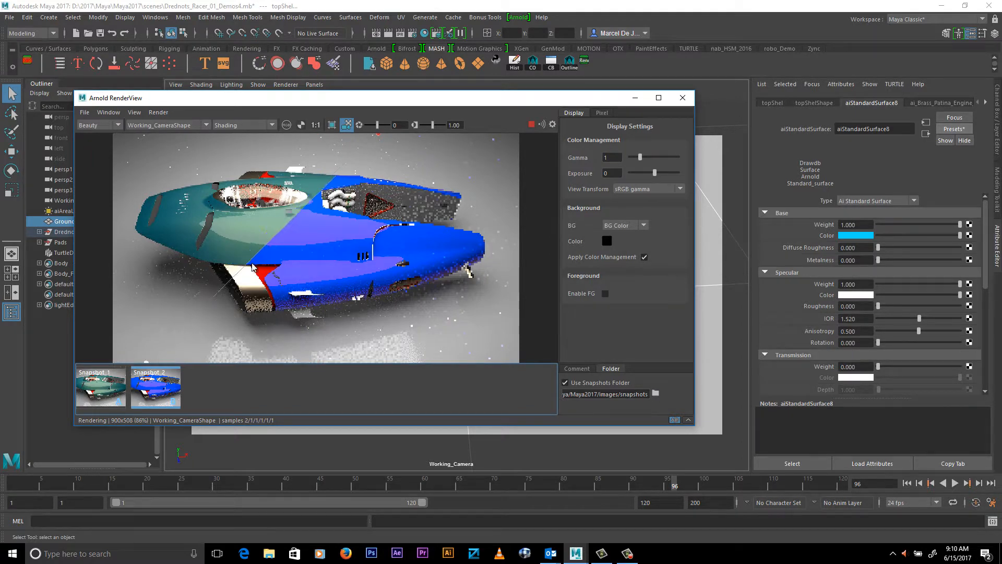
mouse_move(341, 255)
left_mouse_down()
mouse_move(117, 220)
mouse_move(330, 274)
mouse_move(468, 270)
mouse_move(99, 220)
mouse_move(459, 261)
mouse_move(340, 250)
mouse_move(253, 260)
mouse_move(328, 264)
left_mouse_up()
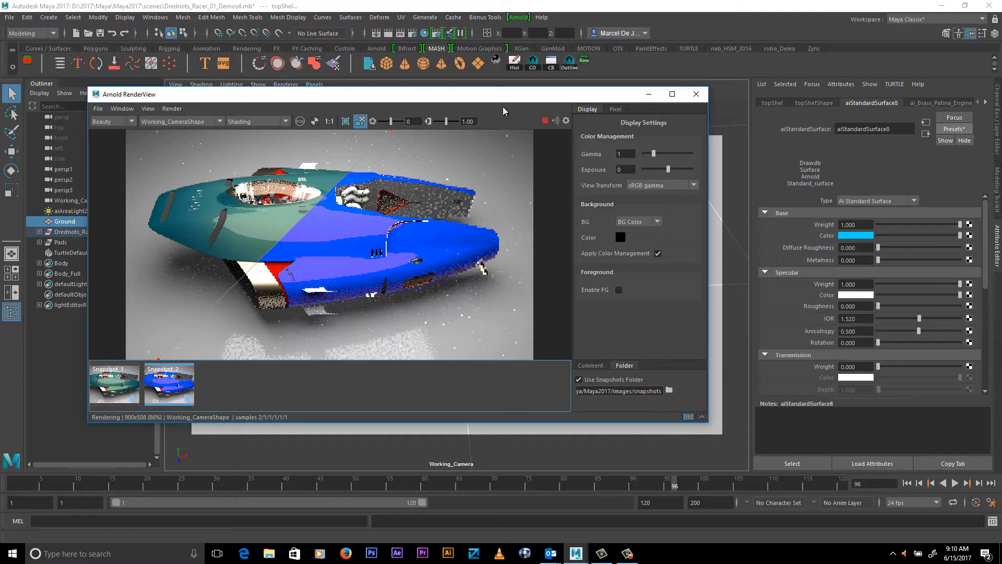
Step: Leave the A/B comparison and store a third snapshot of the racer from a higher camera angle
left_click_drag(496, 107, 440, 108)
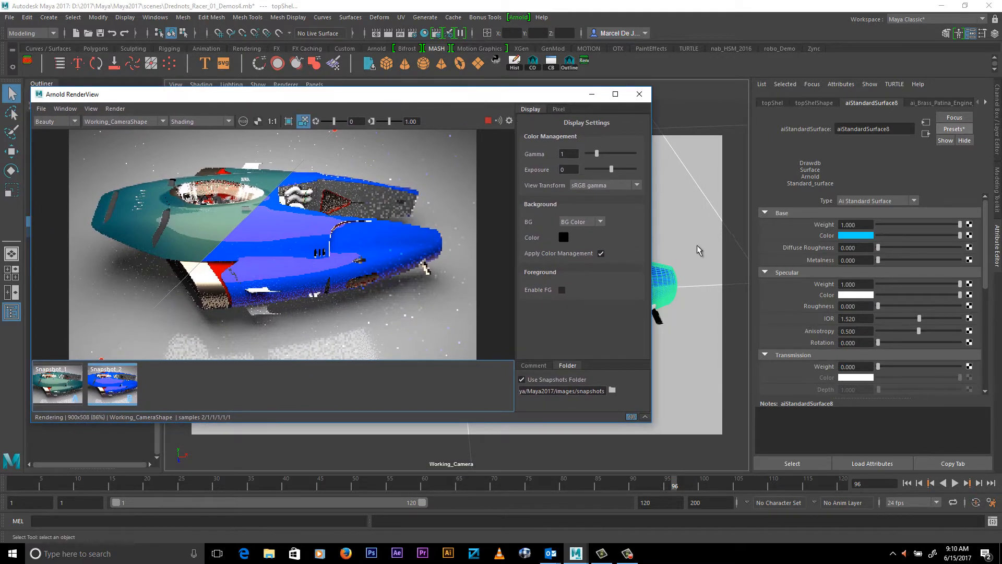
left_click_drag(683, 246, 677, 250, "alt")
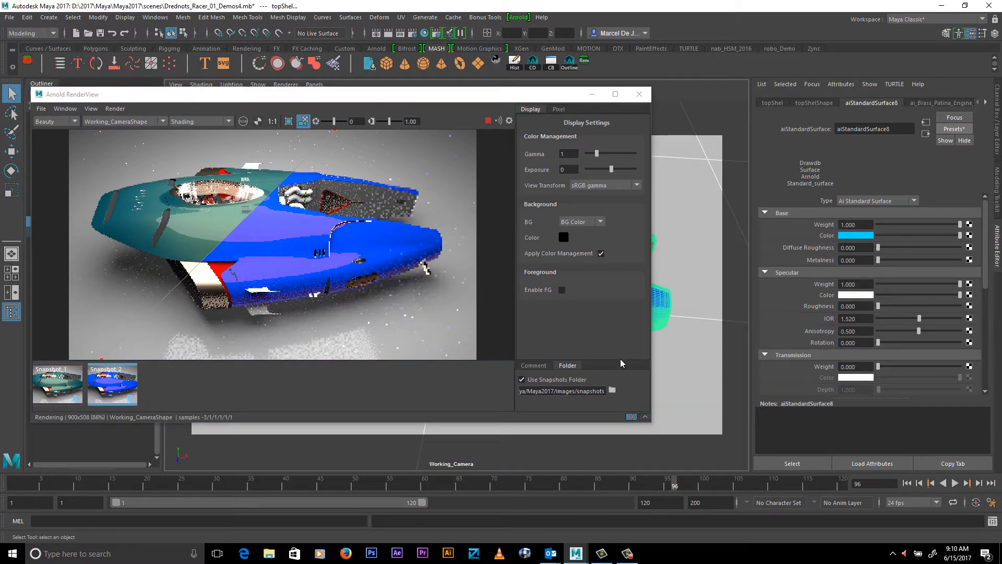
left_click(626, 417)
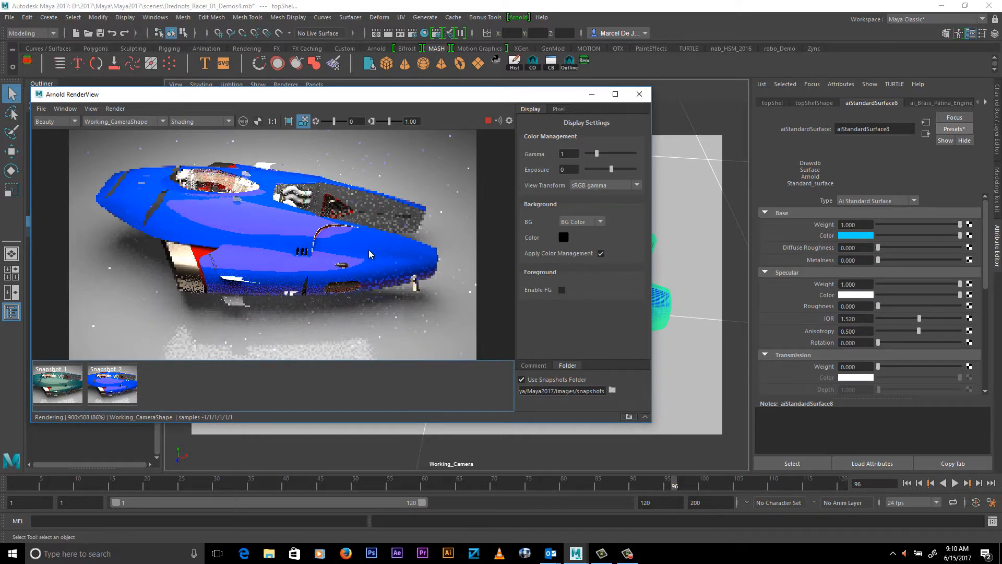
left_click_drag(678, 302, 662, 293, "alt")
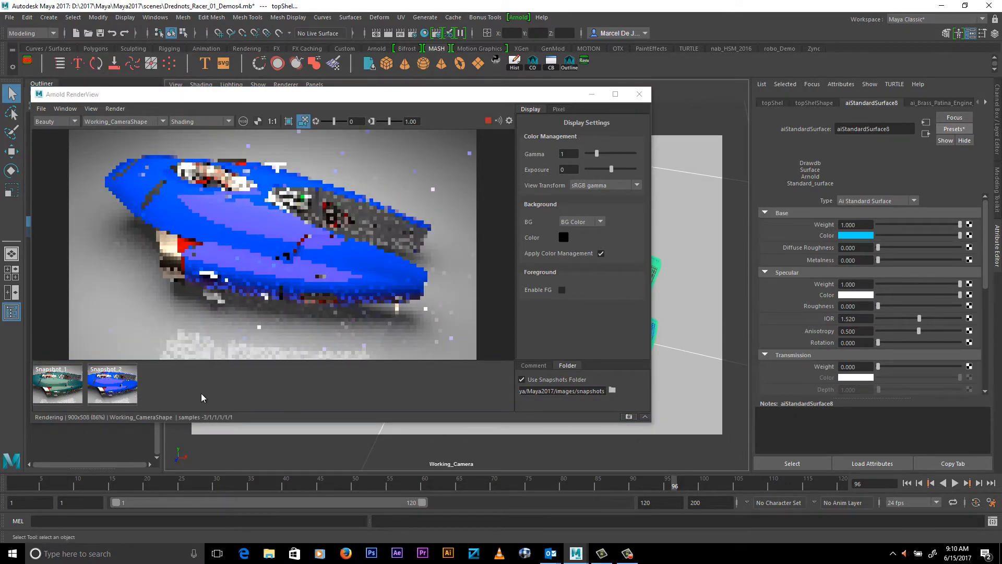
left_click(629, 416)
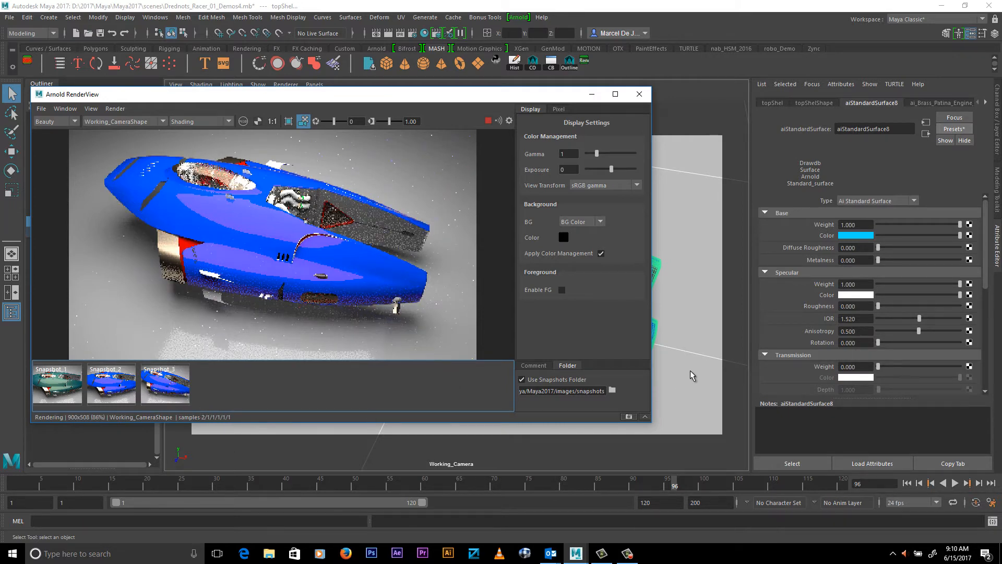
Step: Store a fourth snapshot from a low camera angle facing one end of the racer
left_click_drag(690, 376, 767, 355, "alt")
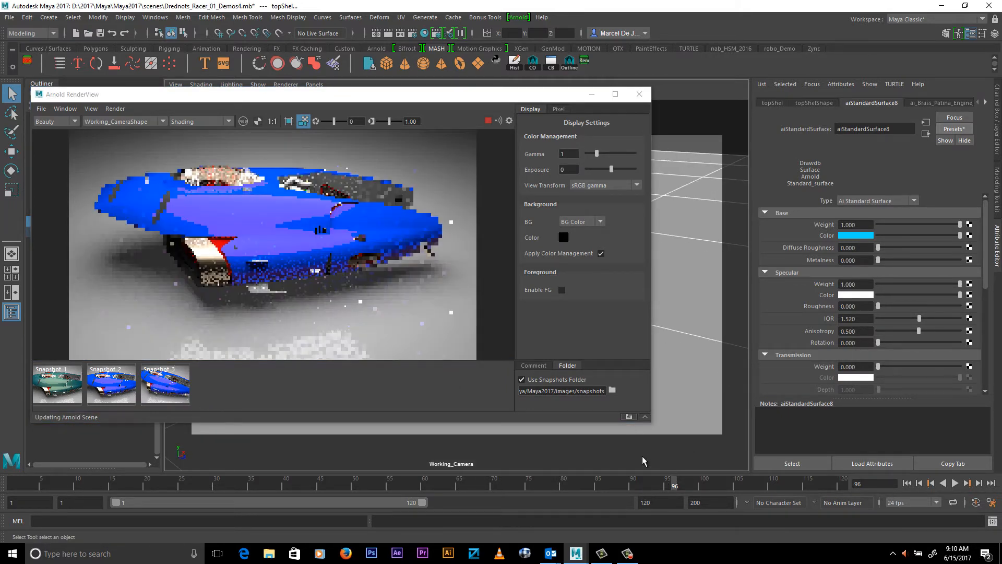
left_click(629, 417)
left_click_drag(370, 94, 383, 90)
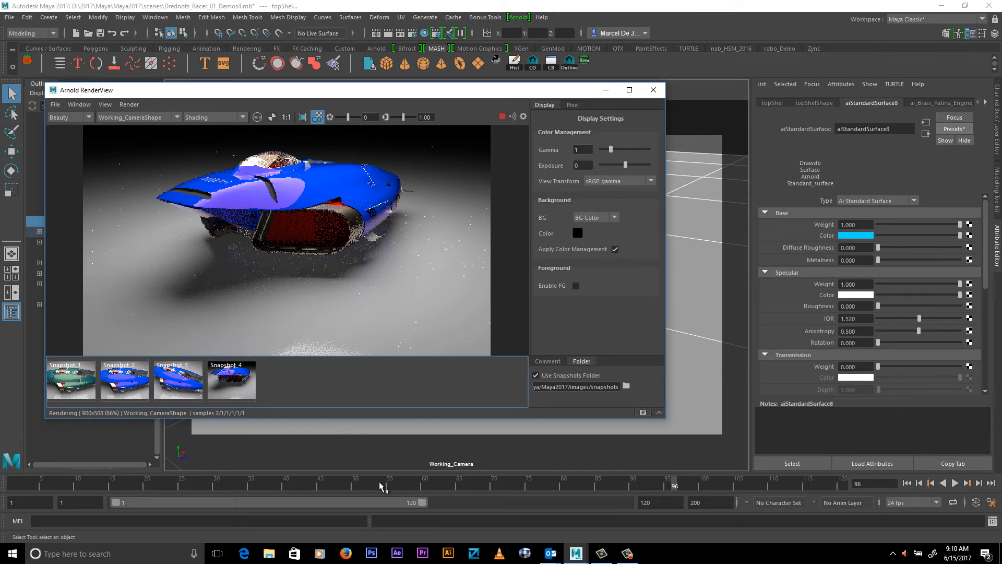
Step: Switch to File Explorer and open the Maya2017/images/snapshots folder to check the stored snapshot files
left_click(269, 554)
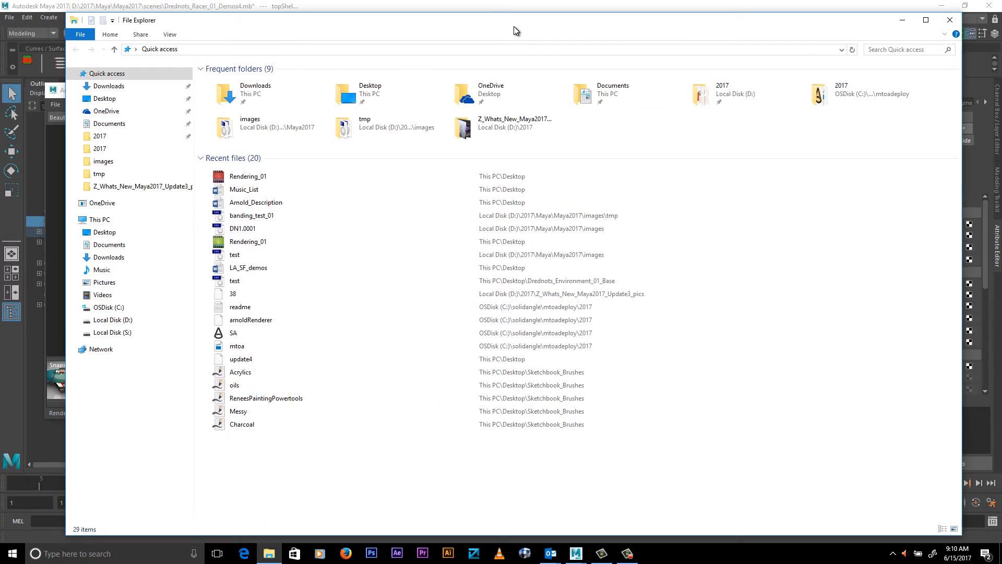
left_click_drag(513, 26, 741, 55)
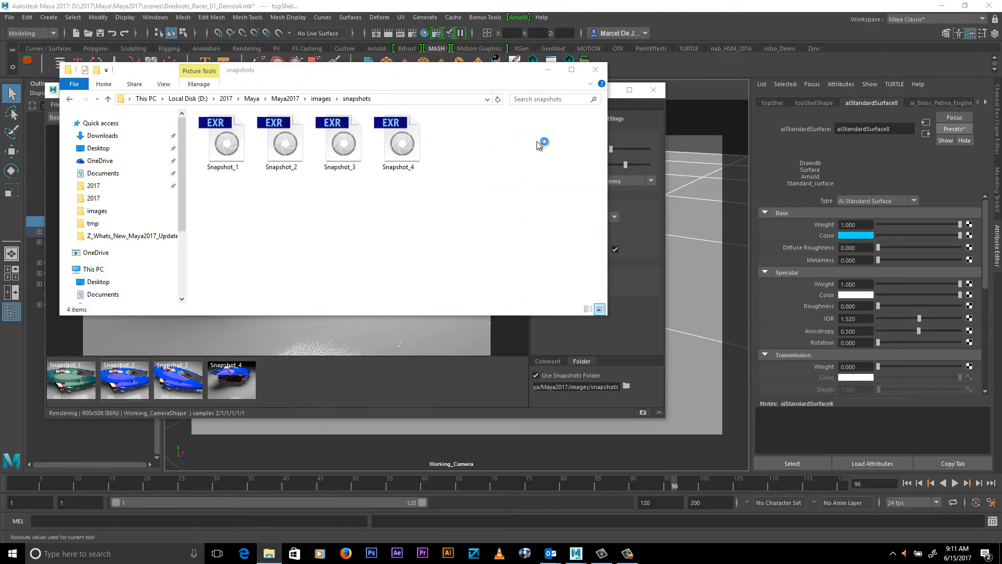